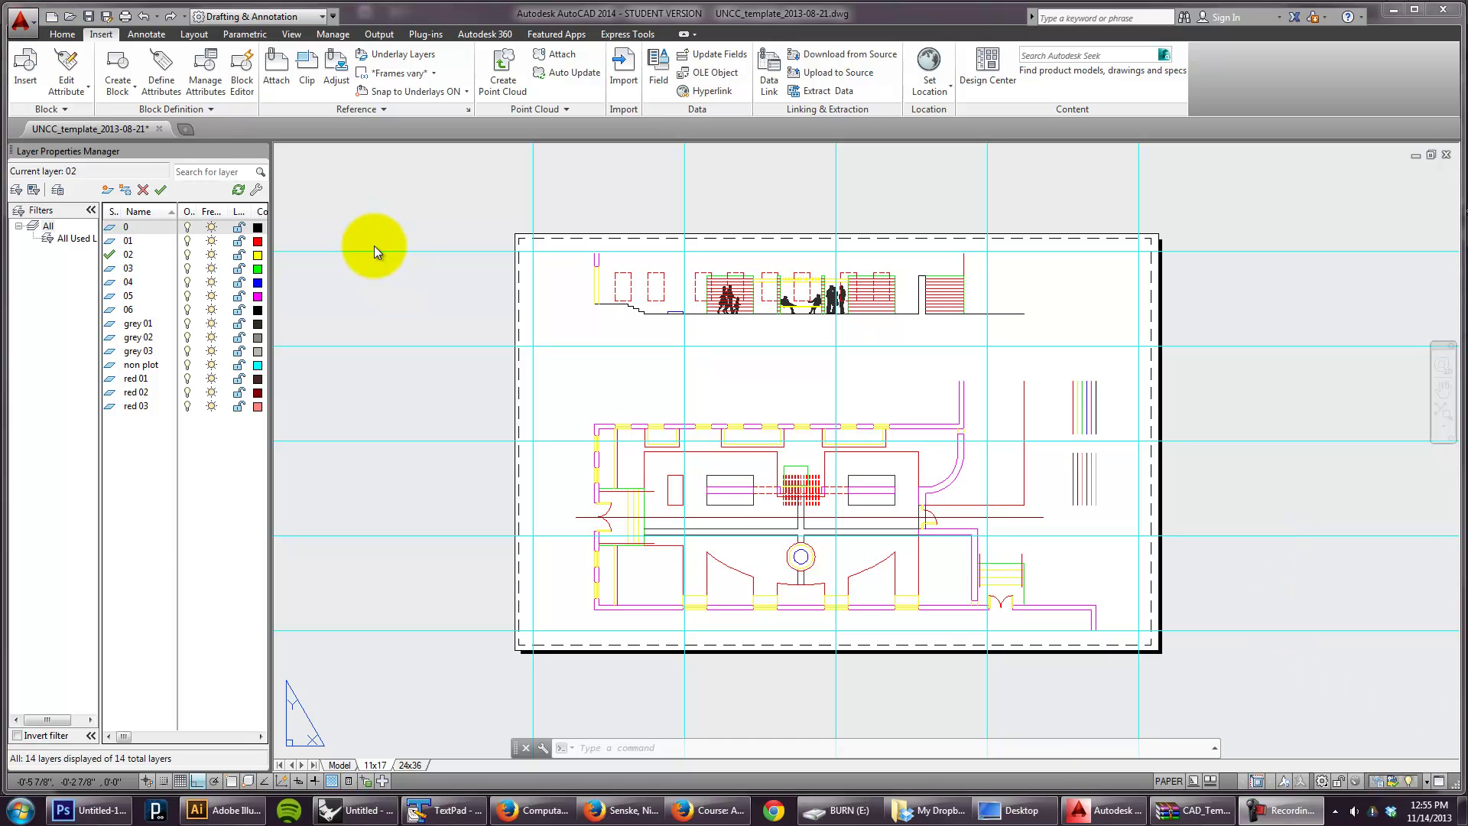
Step: Start plotting the 11x17 layout with the Setup1 page setup (Adobe PDF, Tabloid paper)
key("ctrl+p")
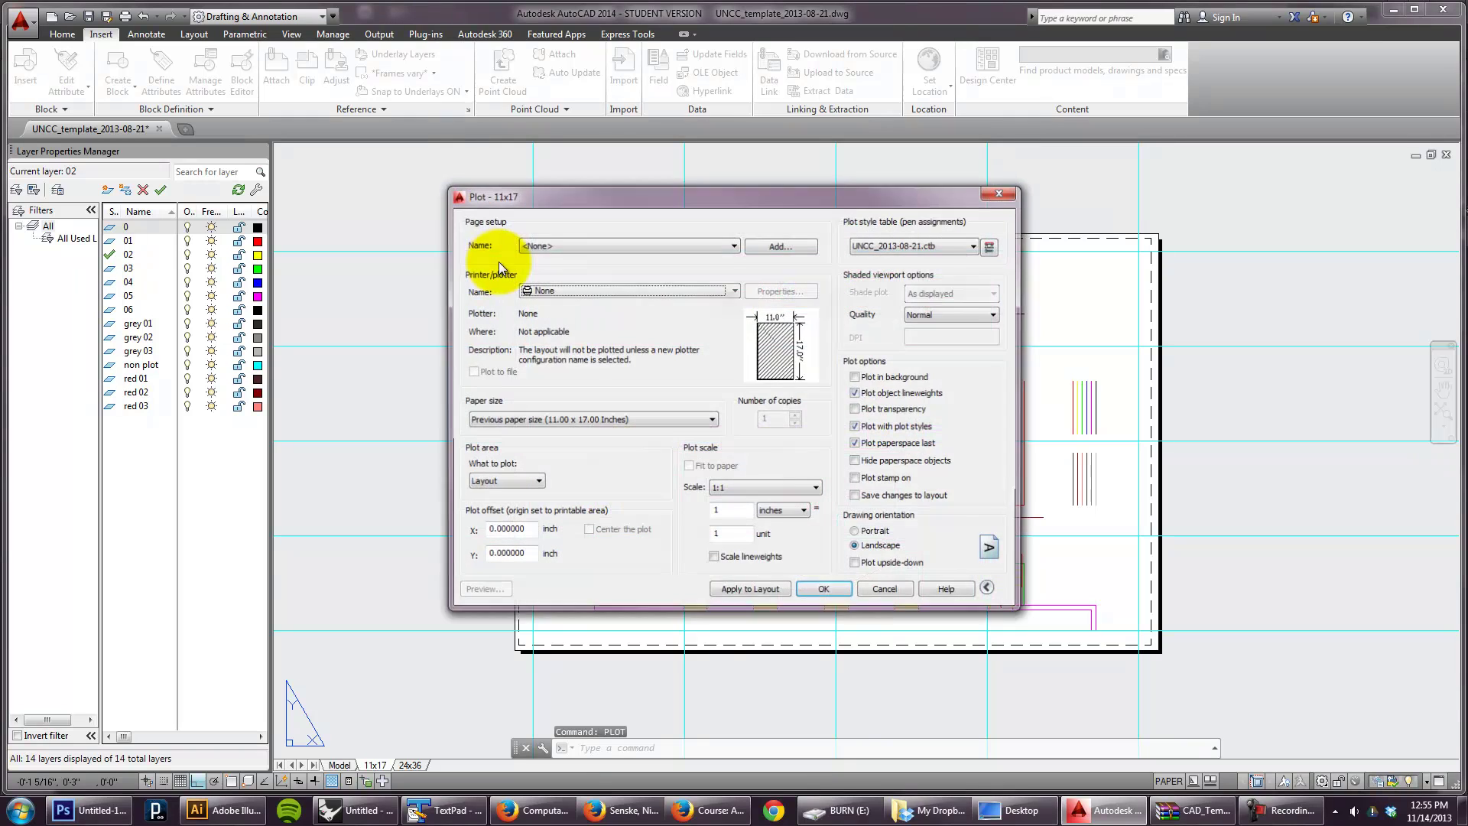
left_click(535, 244)
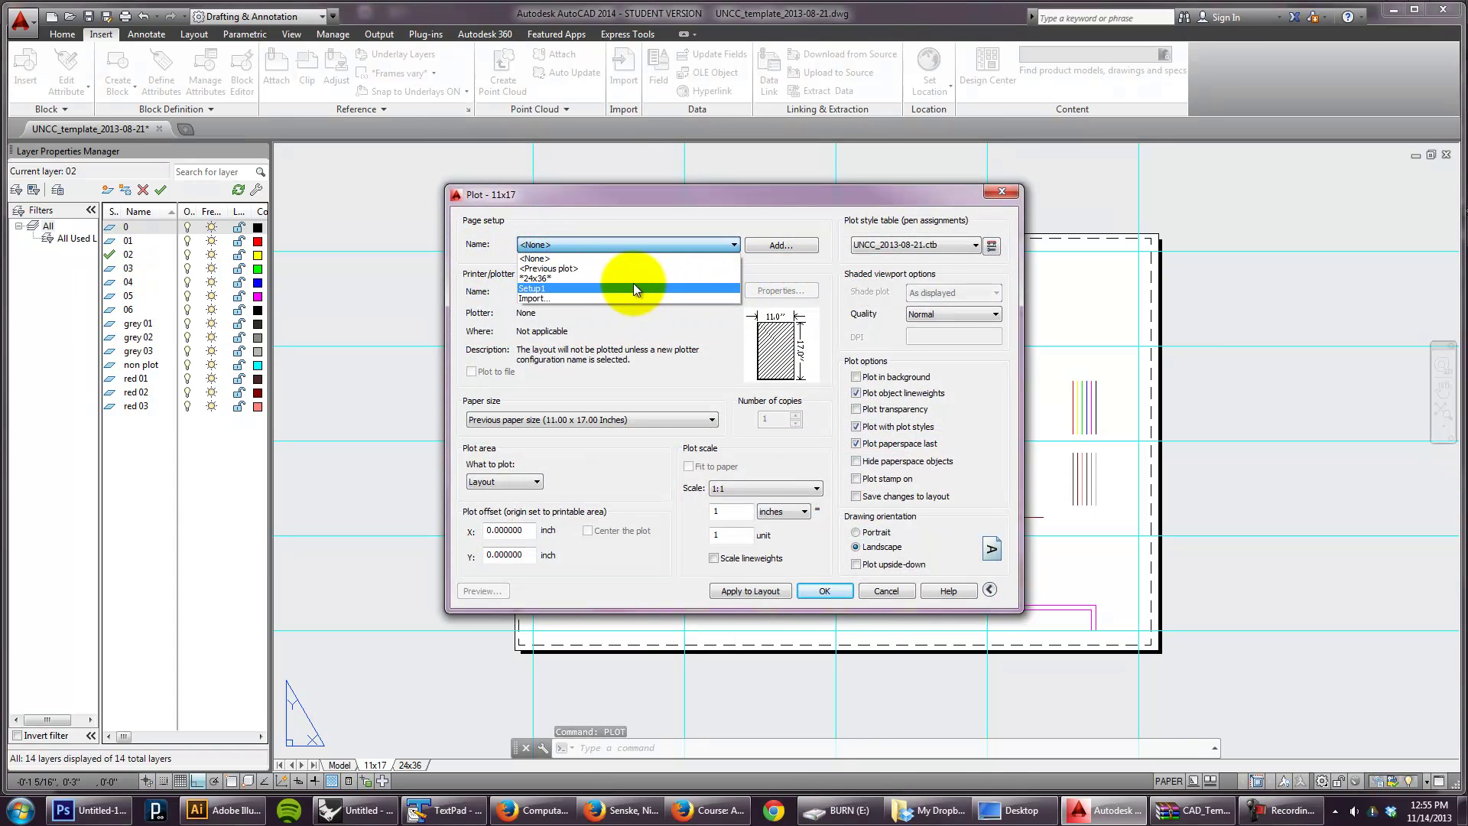
left_click(630, 288)
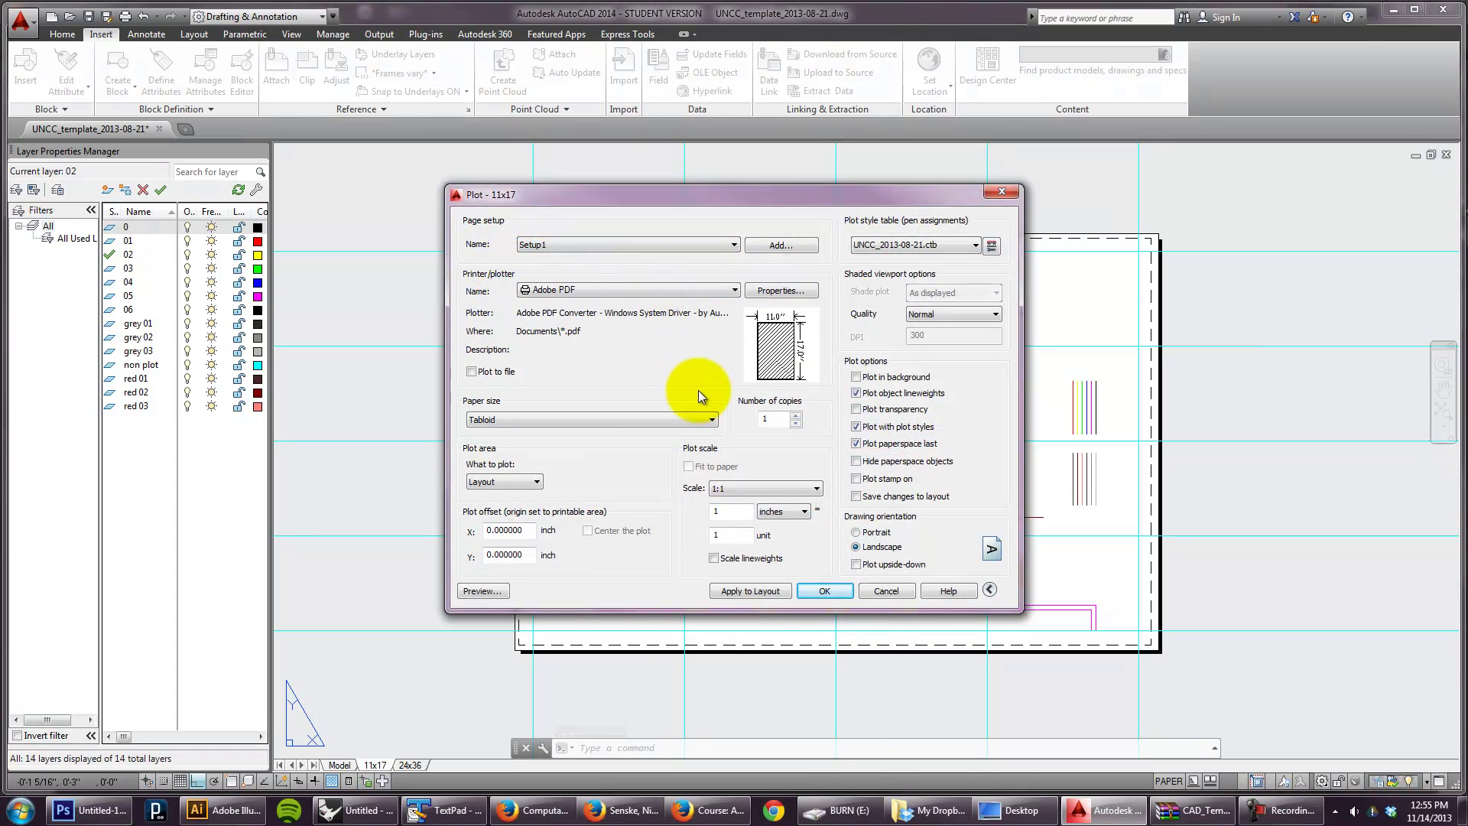
Step: Cancel the AutoCAD plot and open UNCC_template.pdf from the Desktop in Illustrator
left_click(888, 590)
left_click(237, 811)
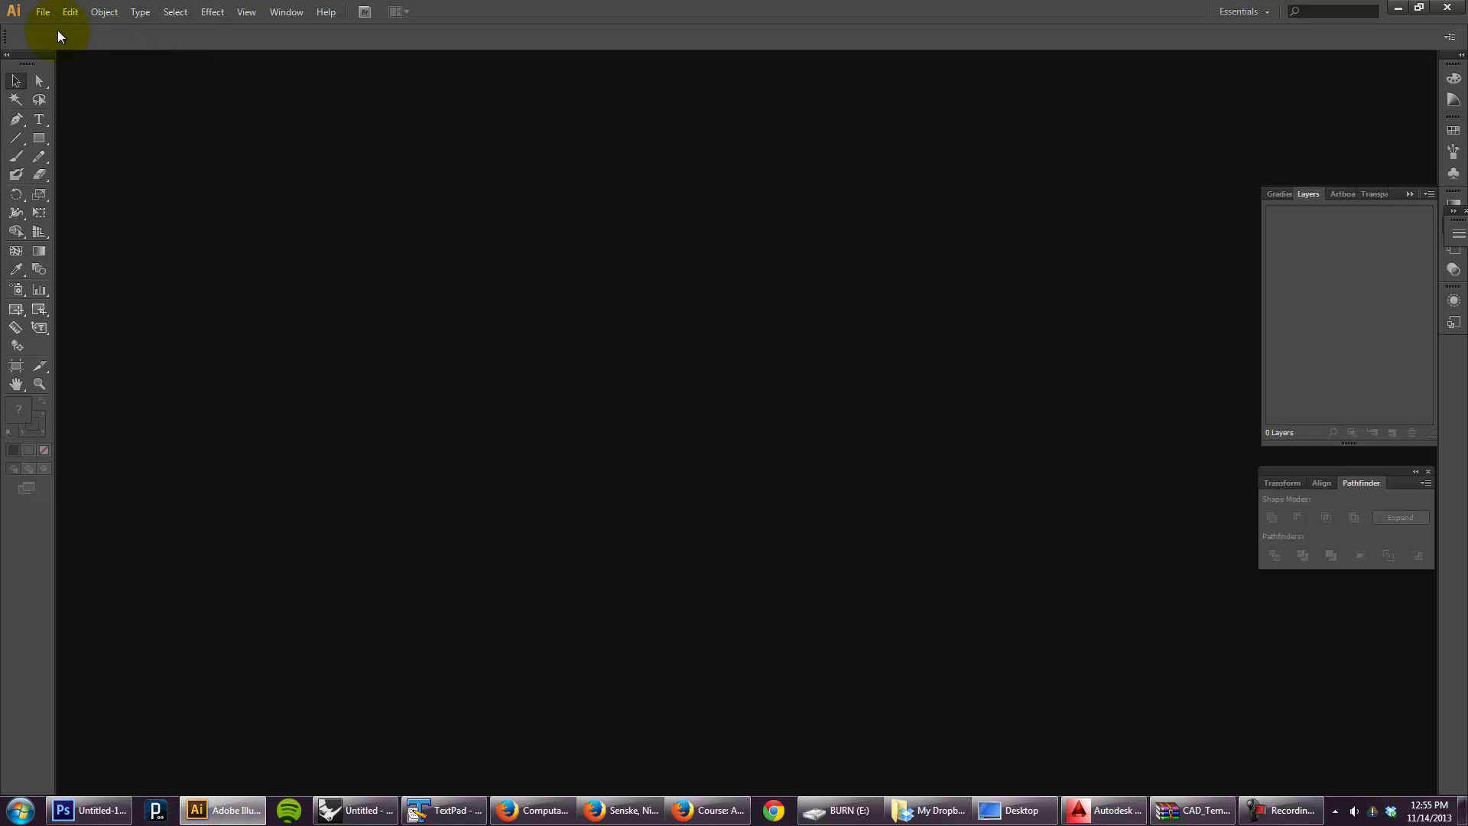
left_click(43, 11)
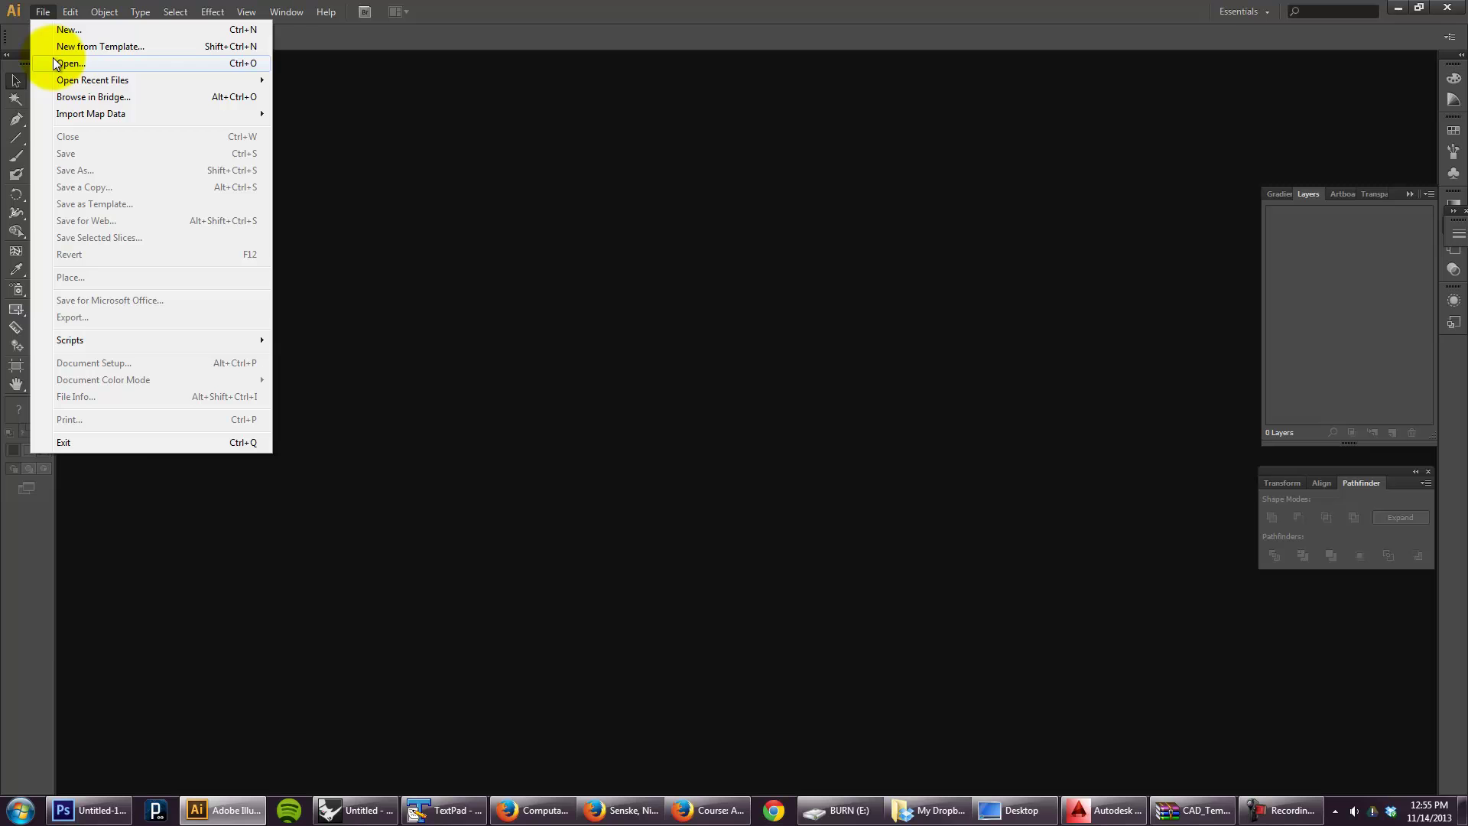
left_click(53, 62)
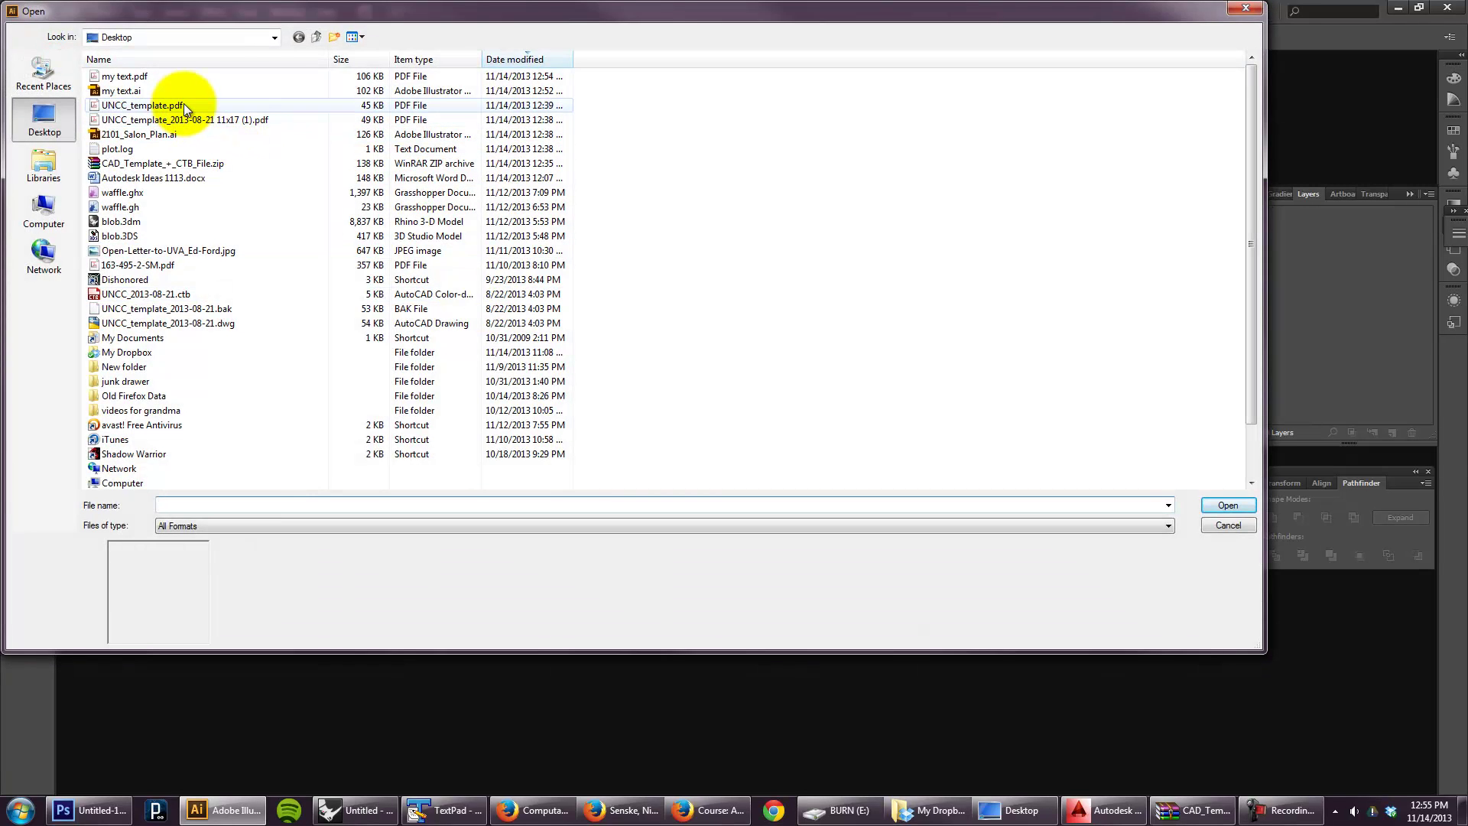
double_click(183, 105)
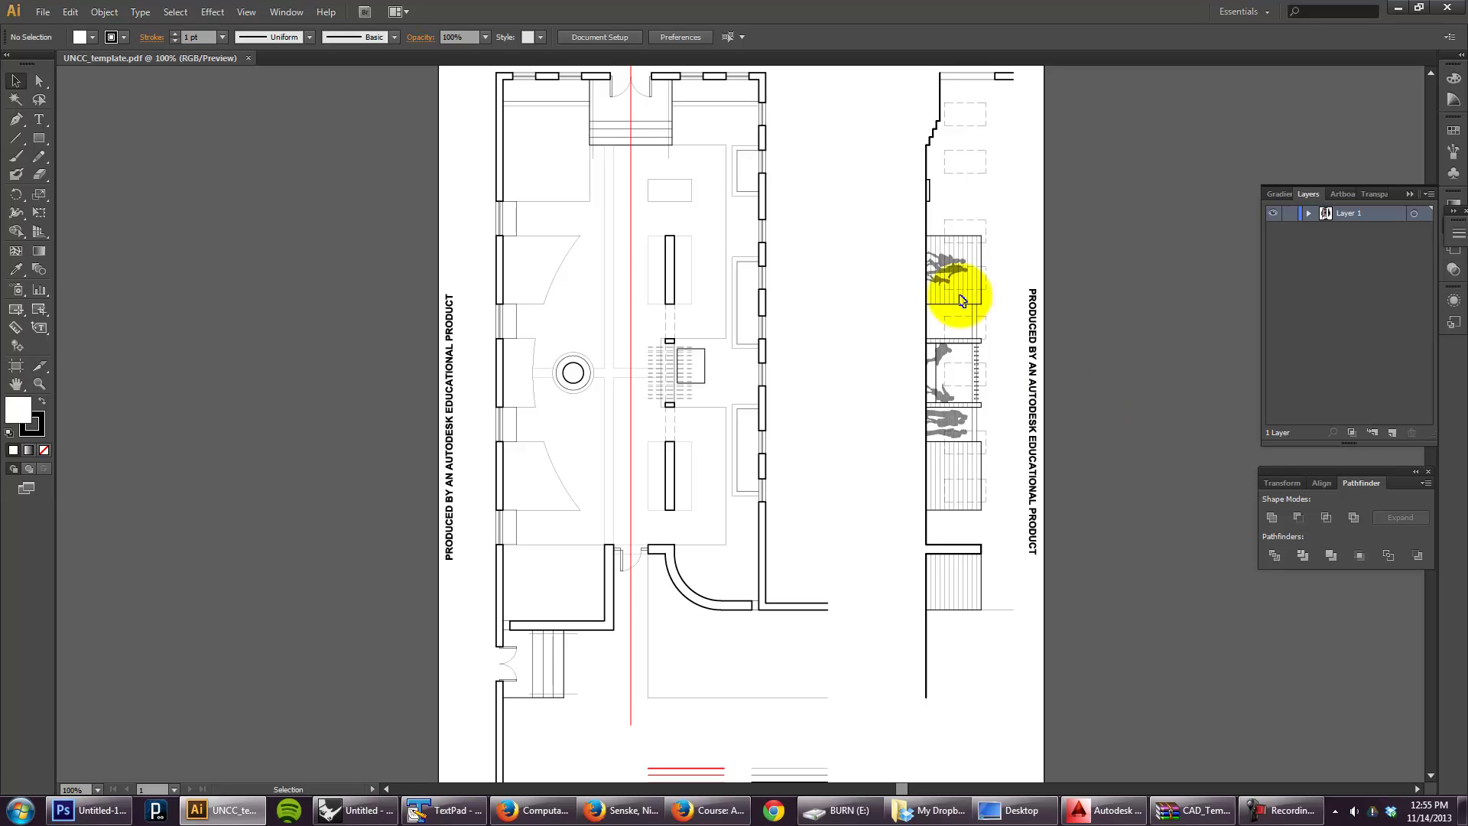
Step: Set the Tabloid artboard to landscape orientation, 17 in wide by 11 in tall
left_click(588, 39)
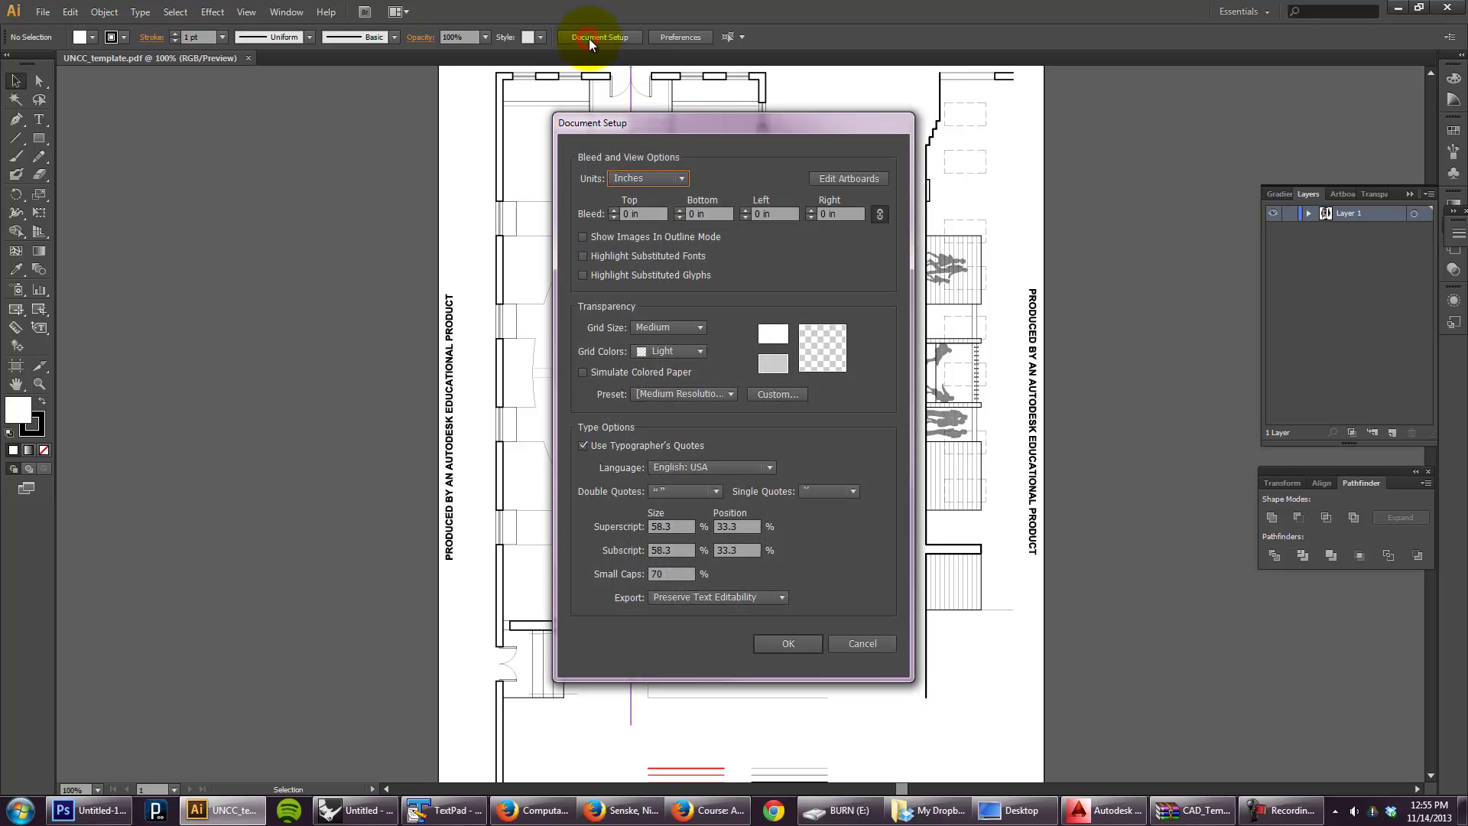
left_click(859, 178)
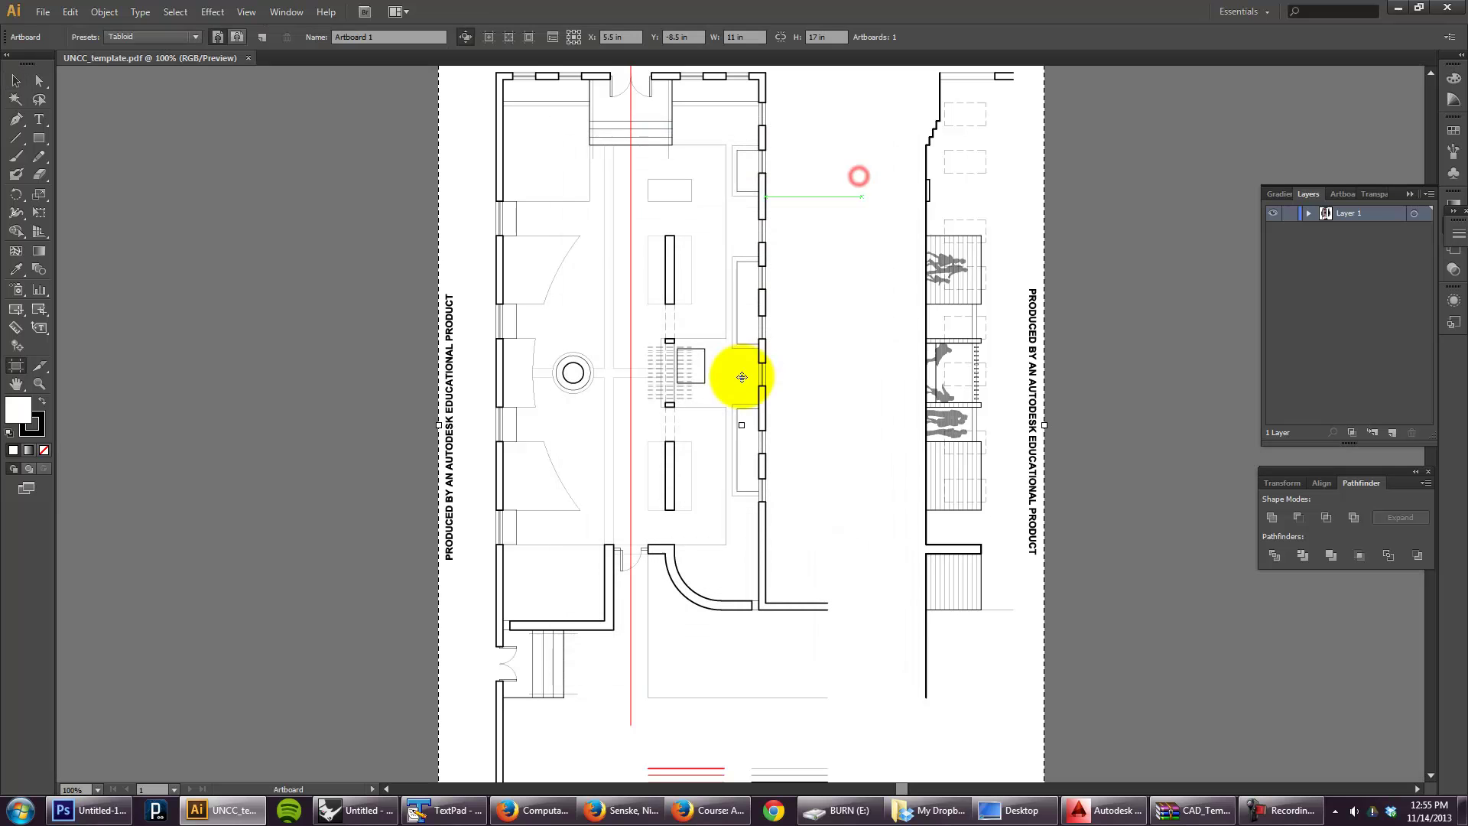
left_click(195, 36)
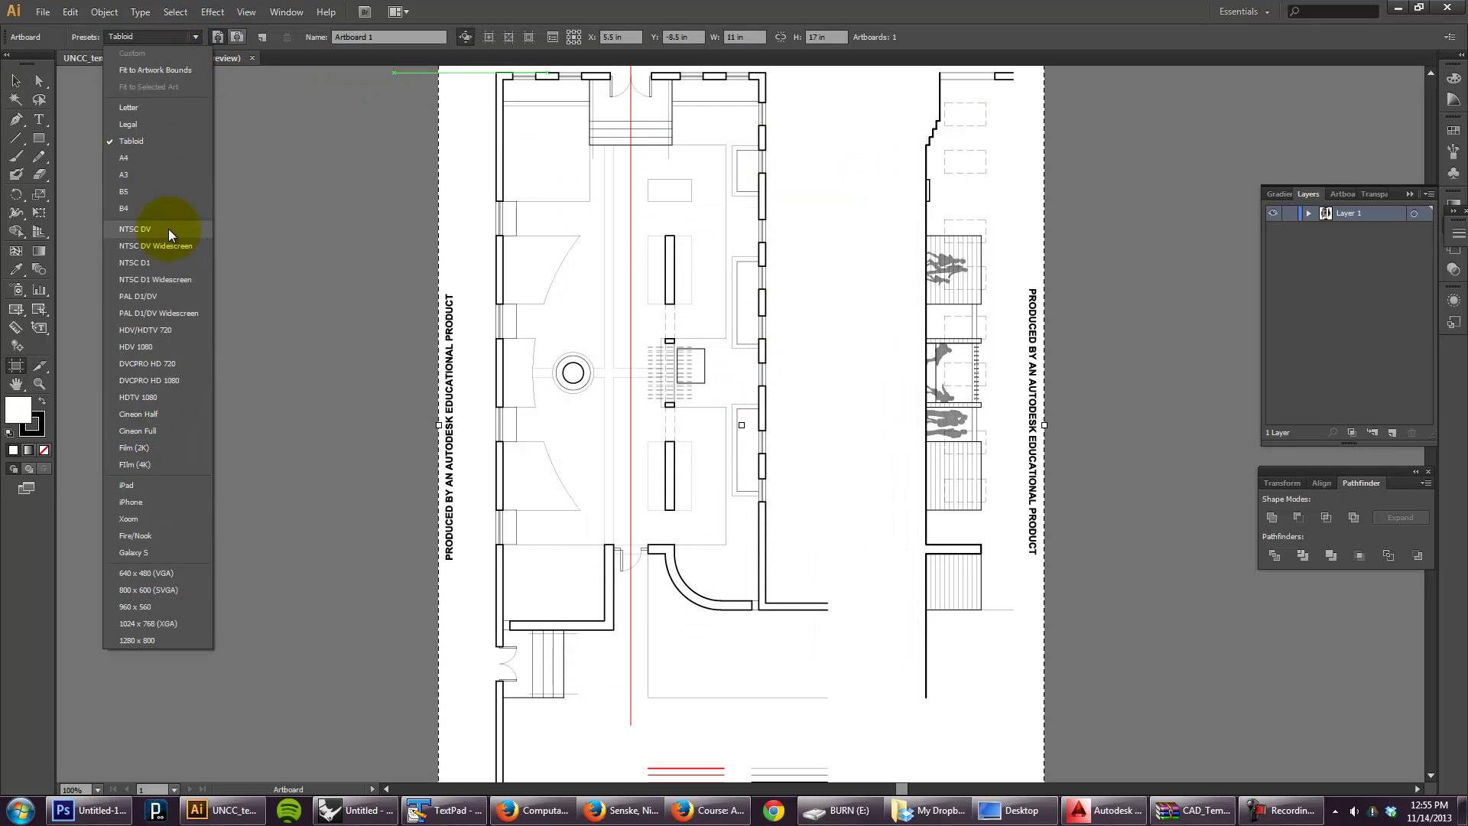
left_click(699, 38)
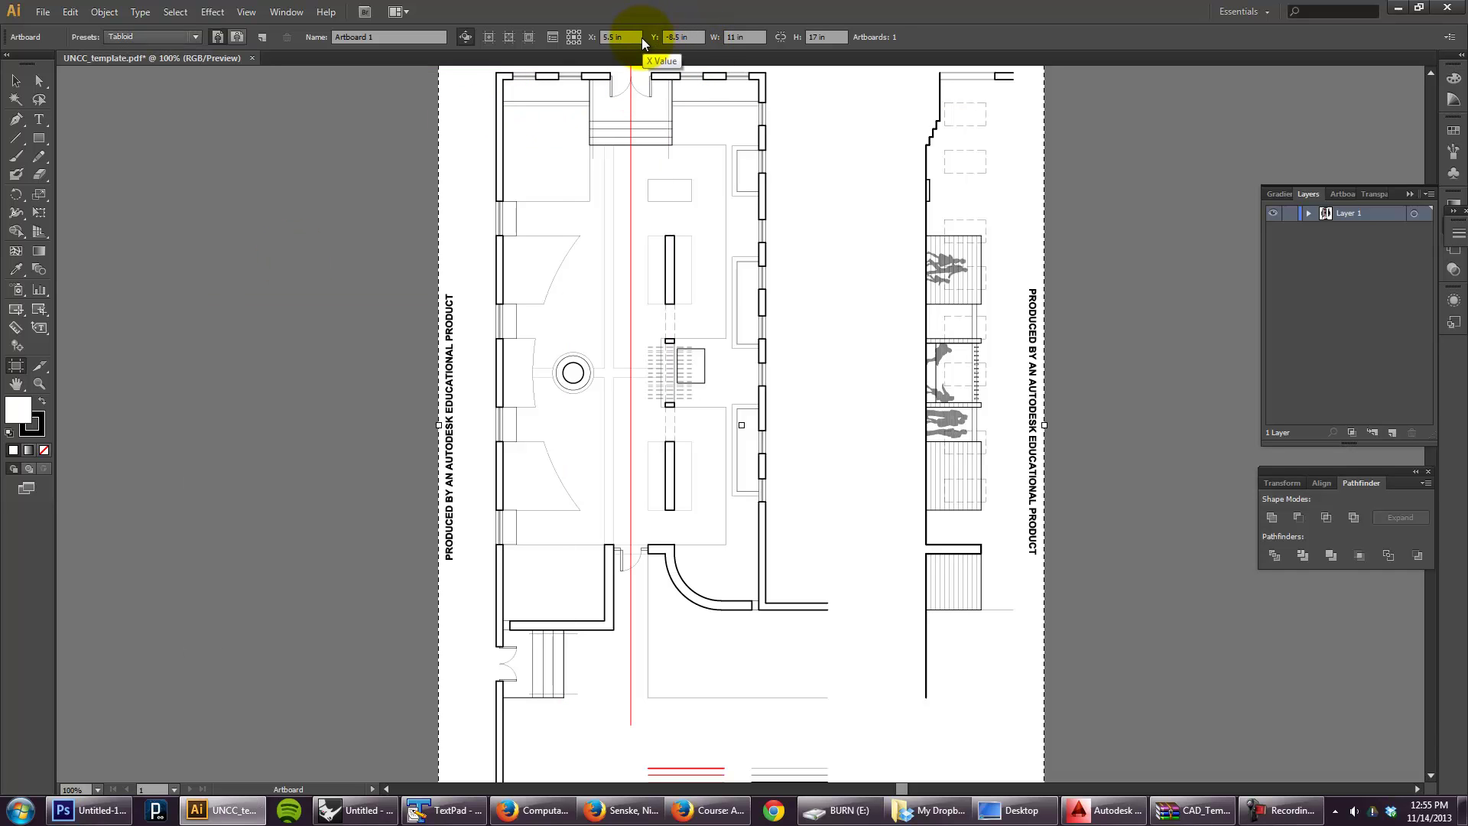
left_click(746, 36)
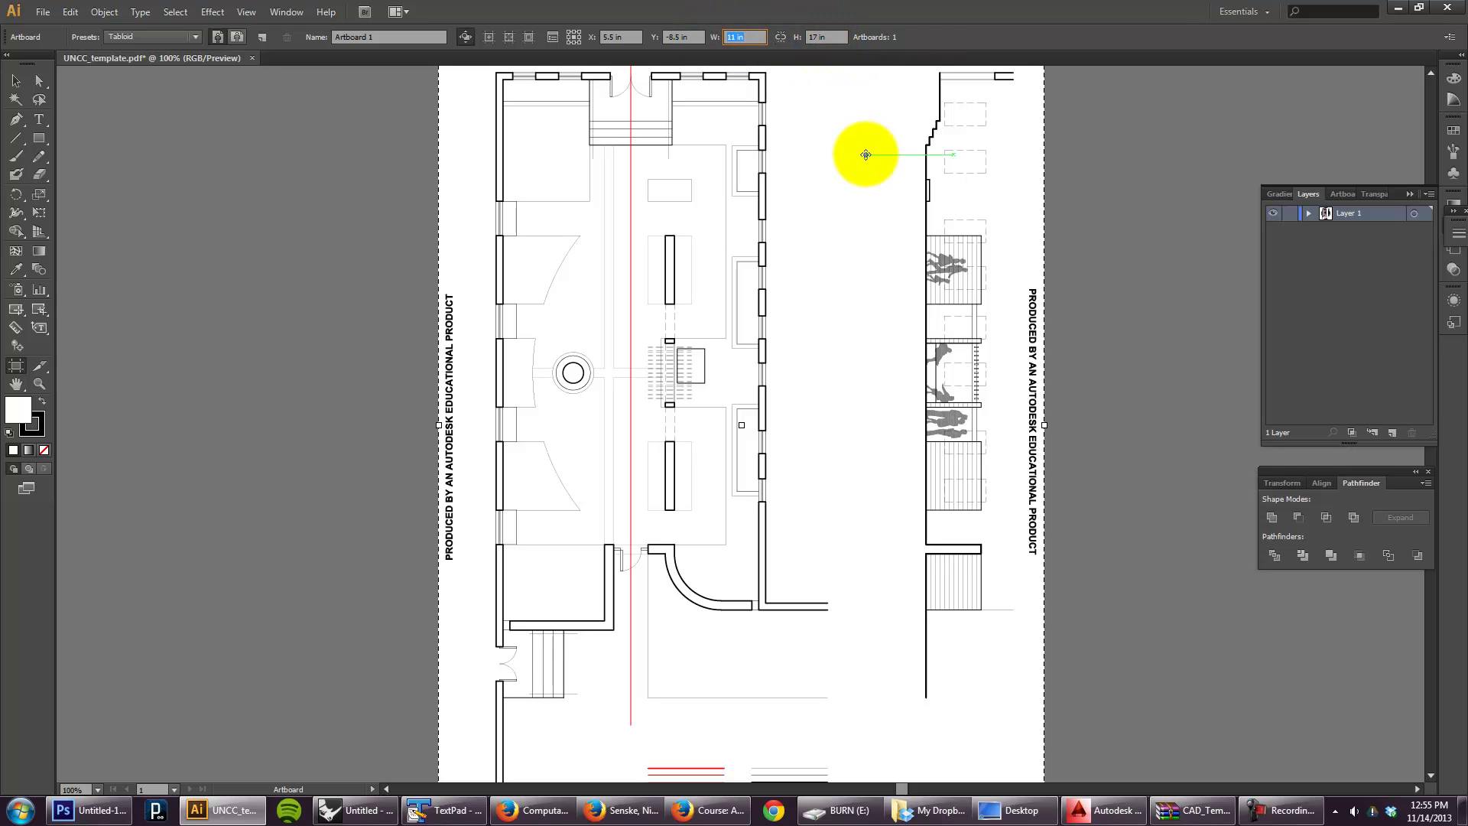
left_click(680, 37)
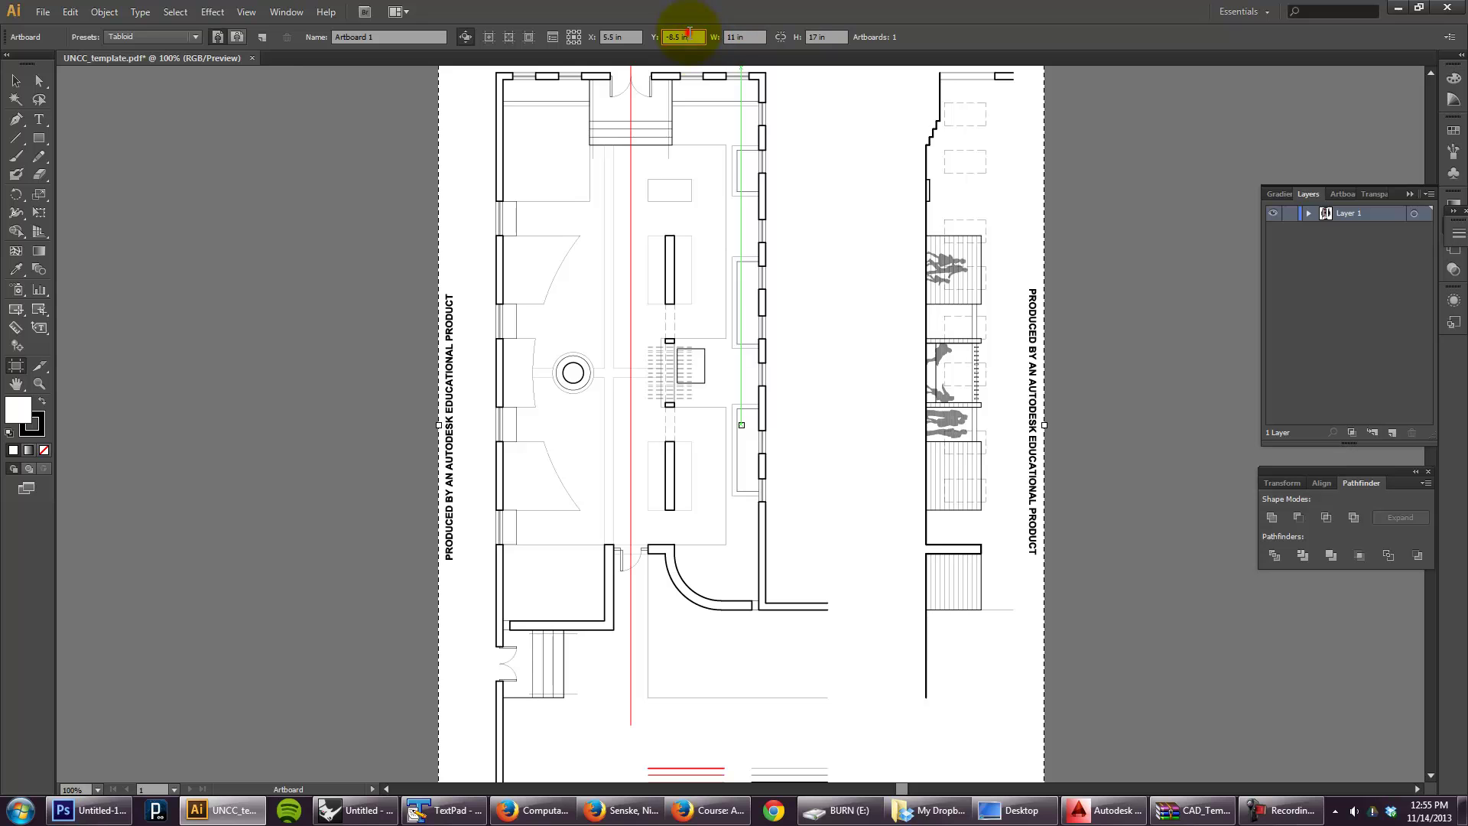
left_click(241, 38)
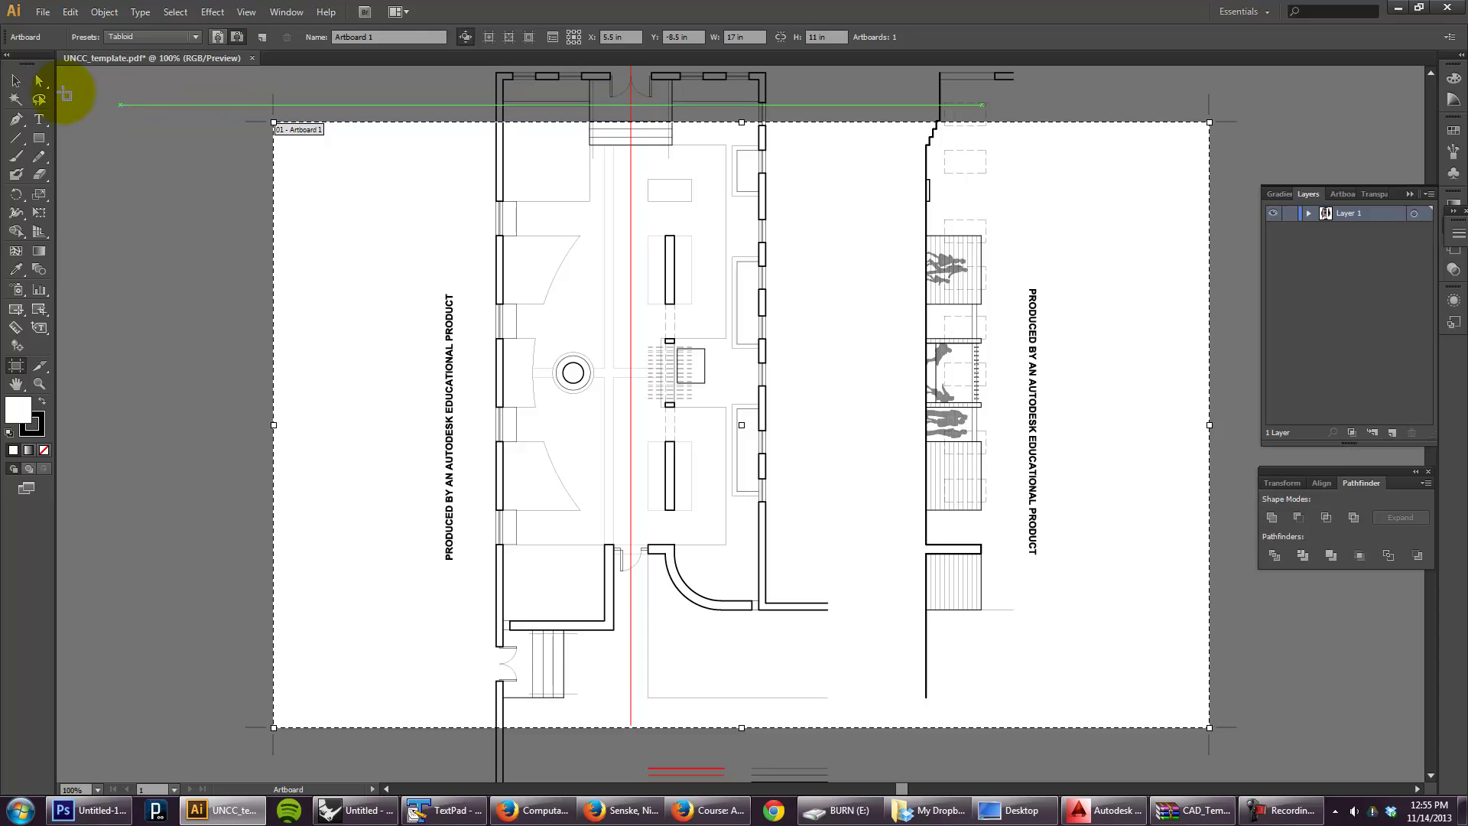
left_click(16, 81)
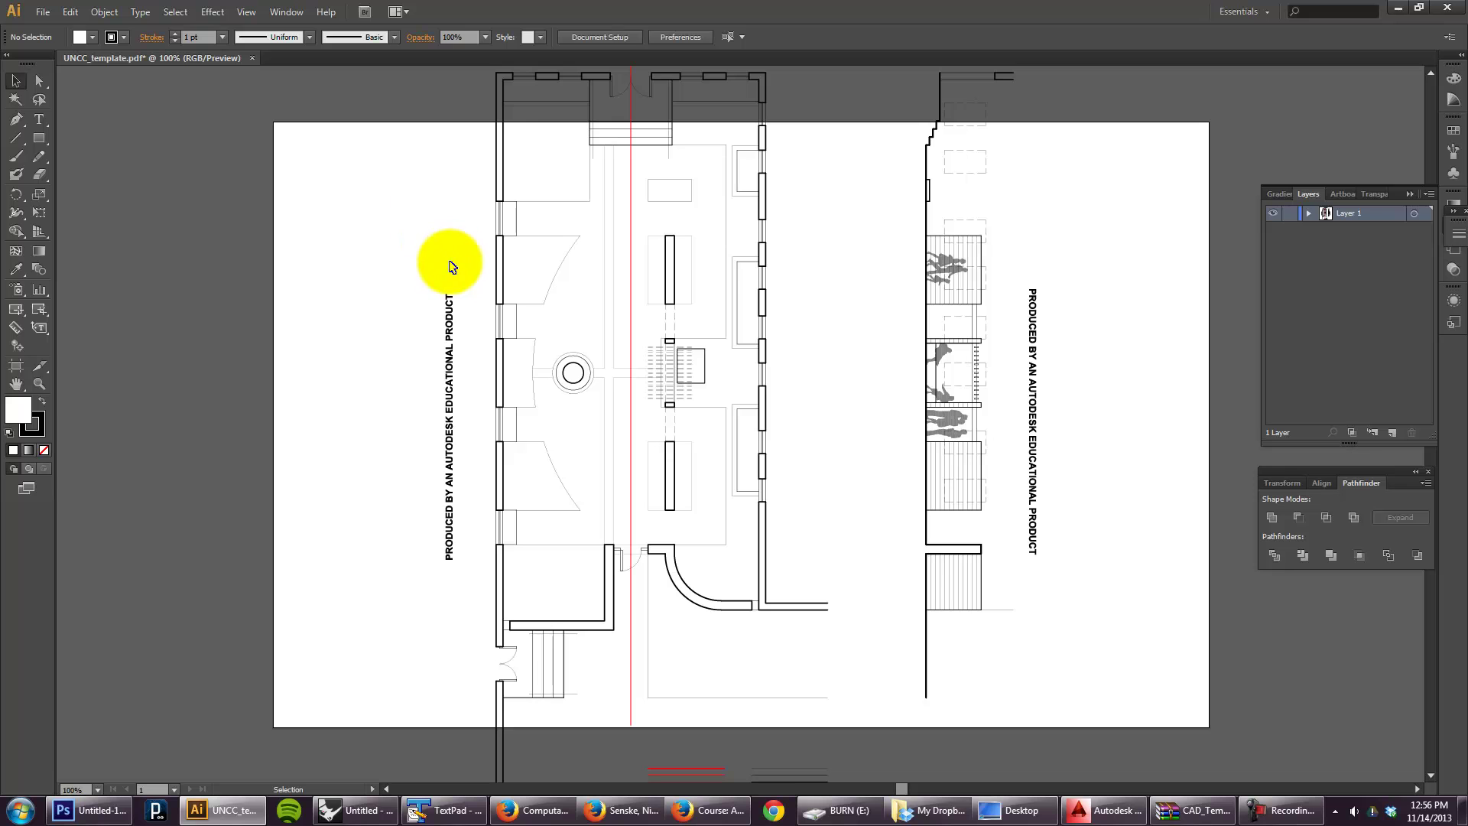
Step: Select all artwork and rotate it 90° so section and plan lie horizontally
key("ctrl+a")
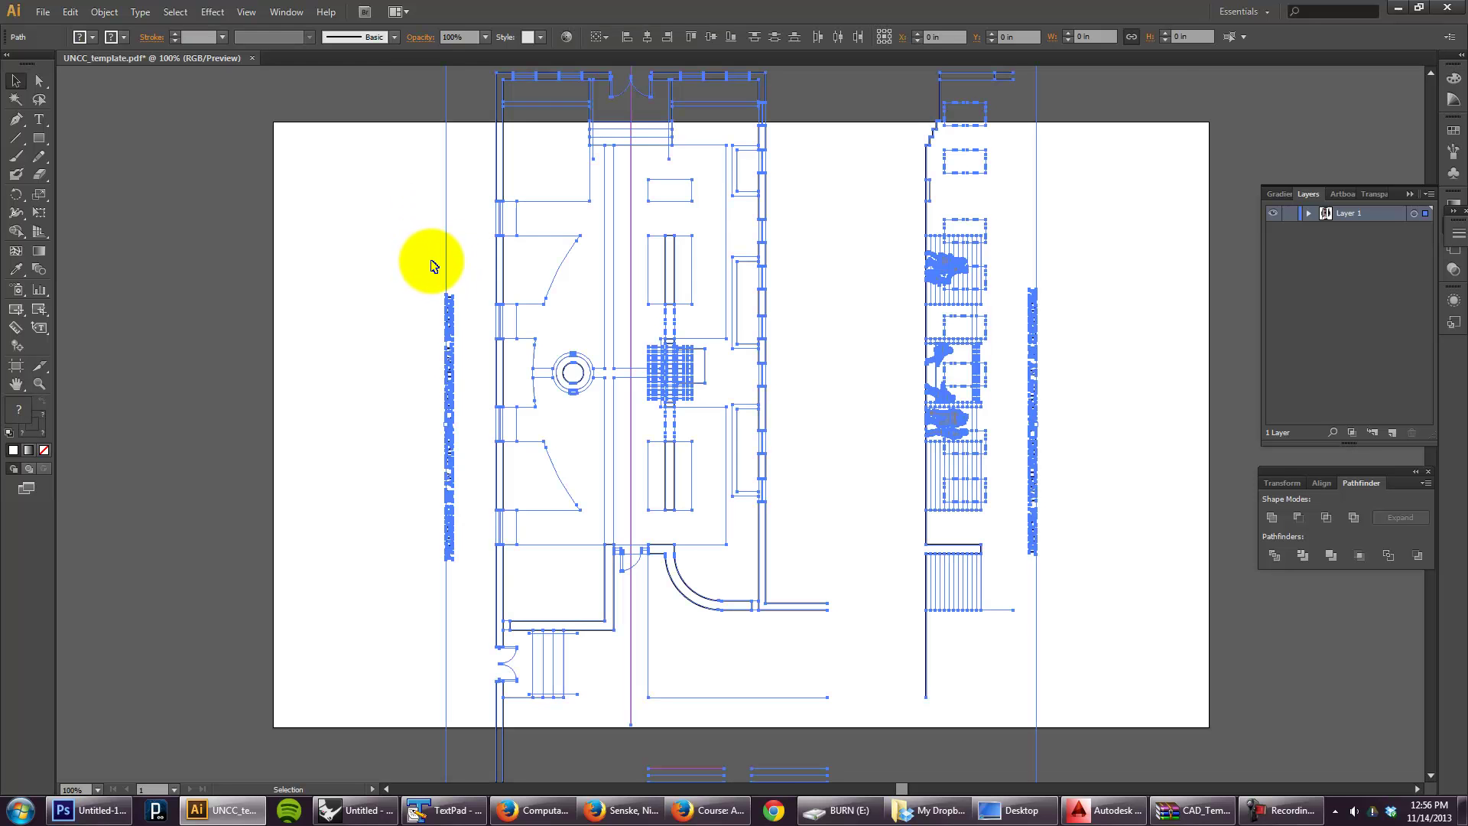
scroll(432, 262, "up", 2)
scroll(439, 258, "up", 3)
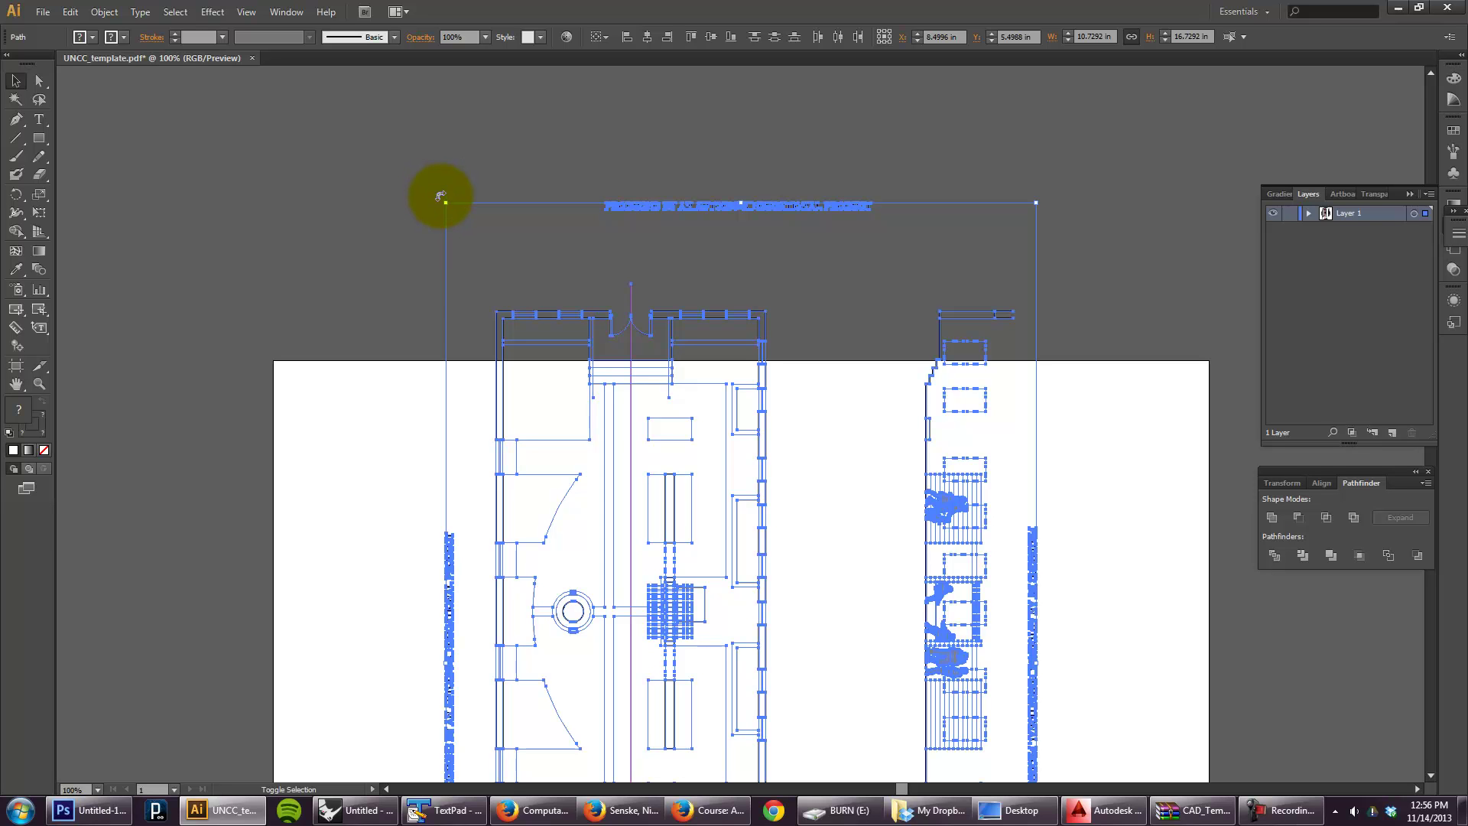
left_click_drag(440, 197, 180, 398)
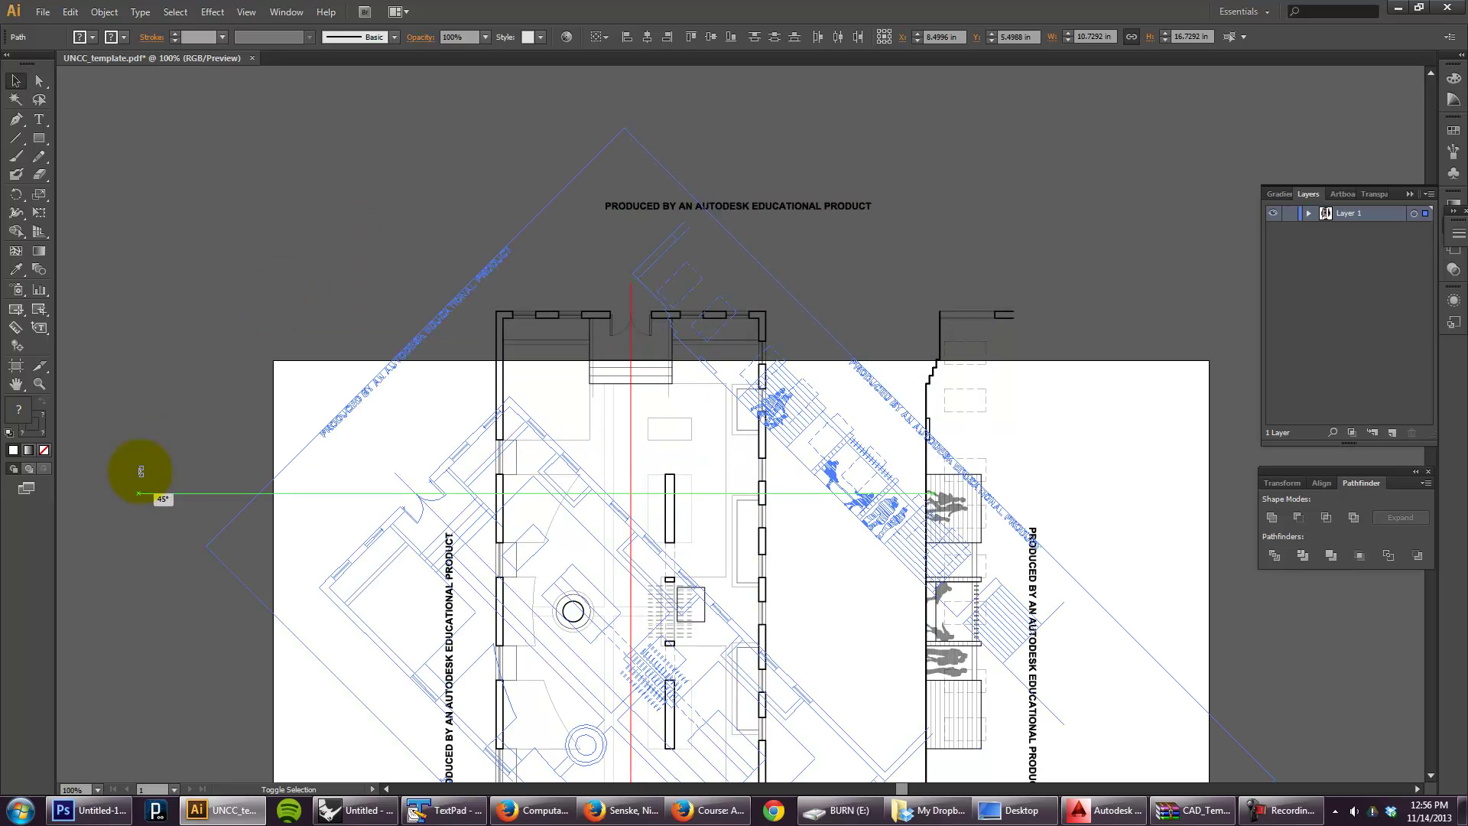
left_click_drag(180, 398, 199, 781)
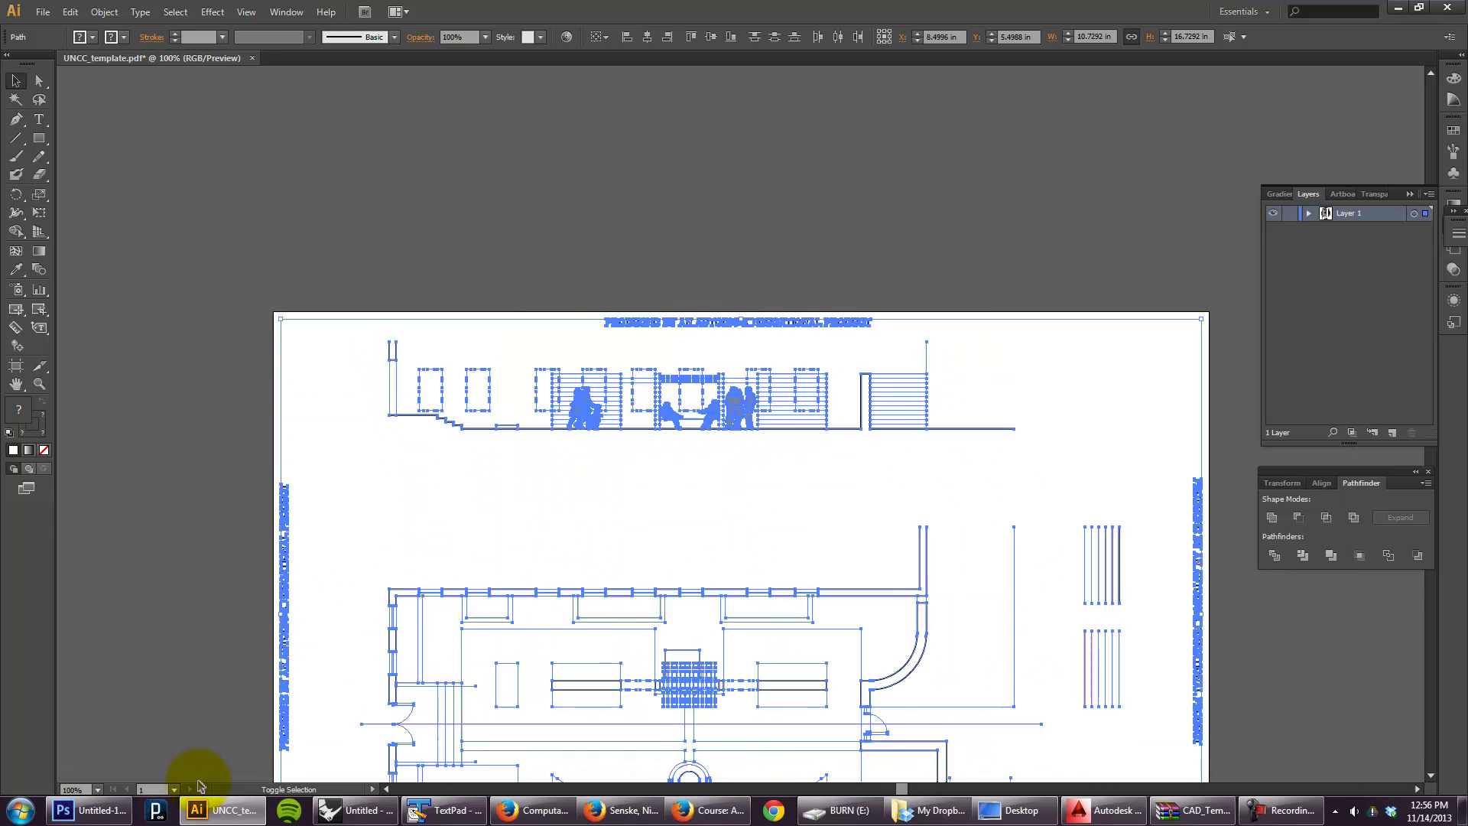
scroll(156, 458, "down", 2)
Step: Delete the top and right-side Autodesk educational watermark stamps
left_click(142, 386)
scroll(254, 373, "down", 2)
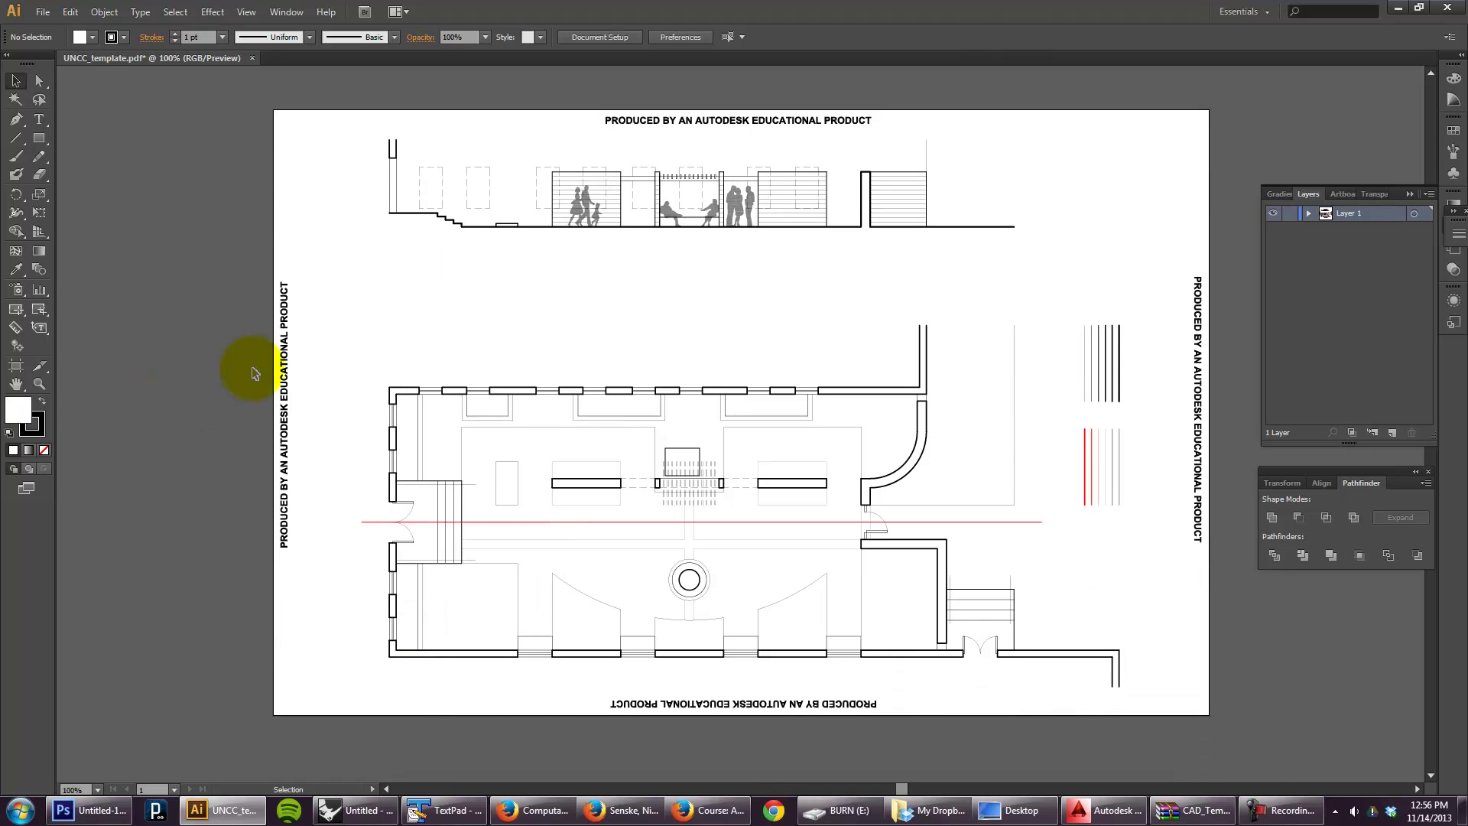
scroll(994, 202, "up", 1)
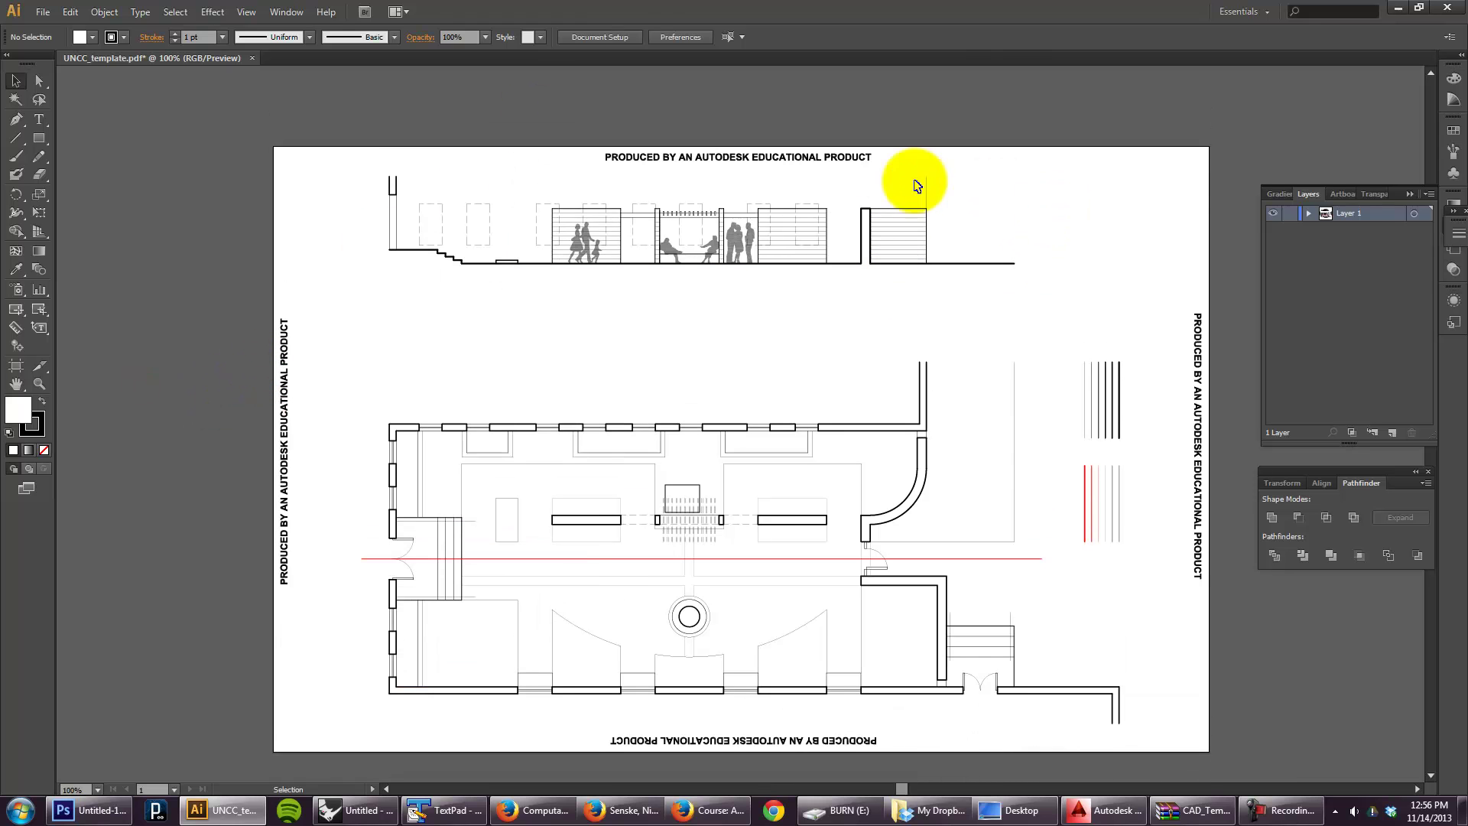
left_click_drag(887, 164, 577, 142)
key("Delete")
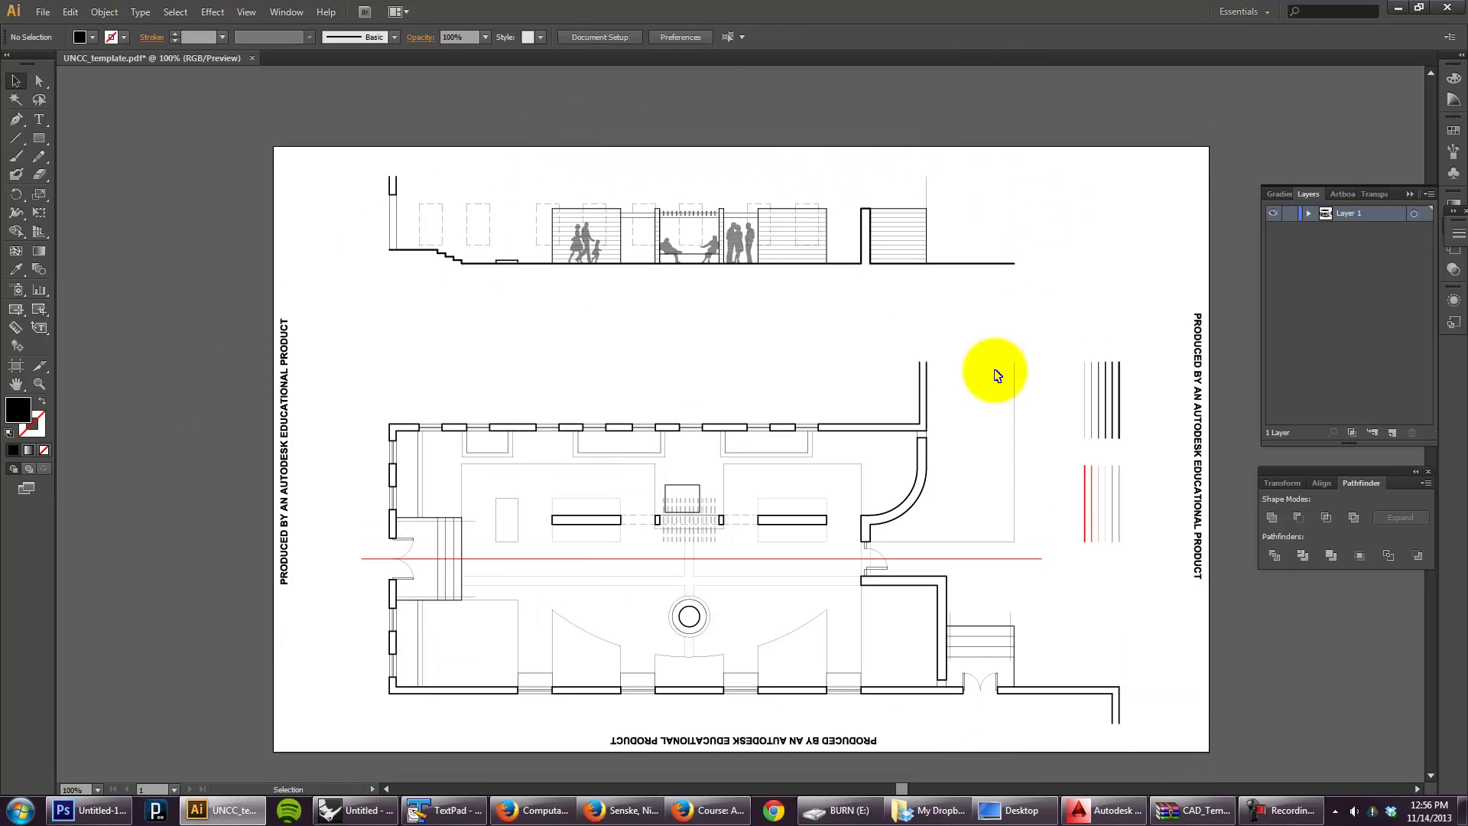
left_click_drag(1221, 605, 1187, 305)
key("Delete")
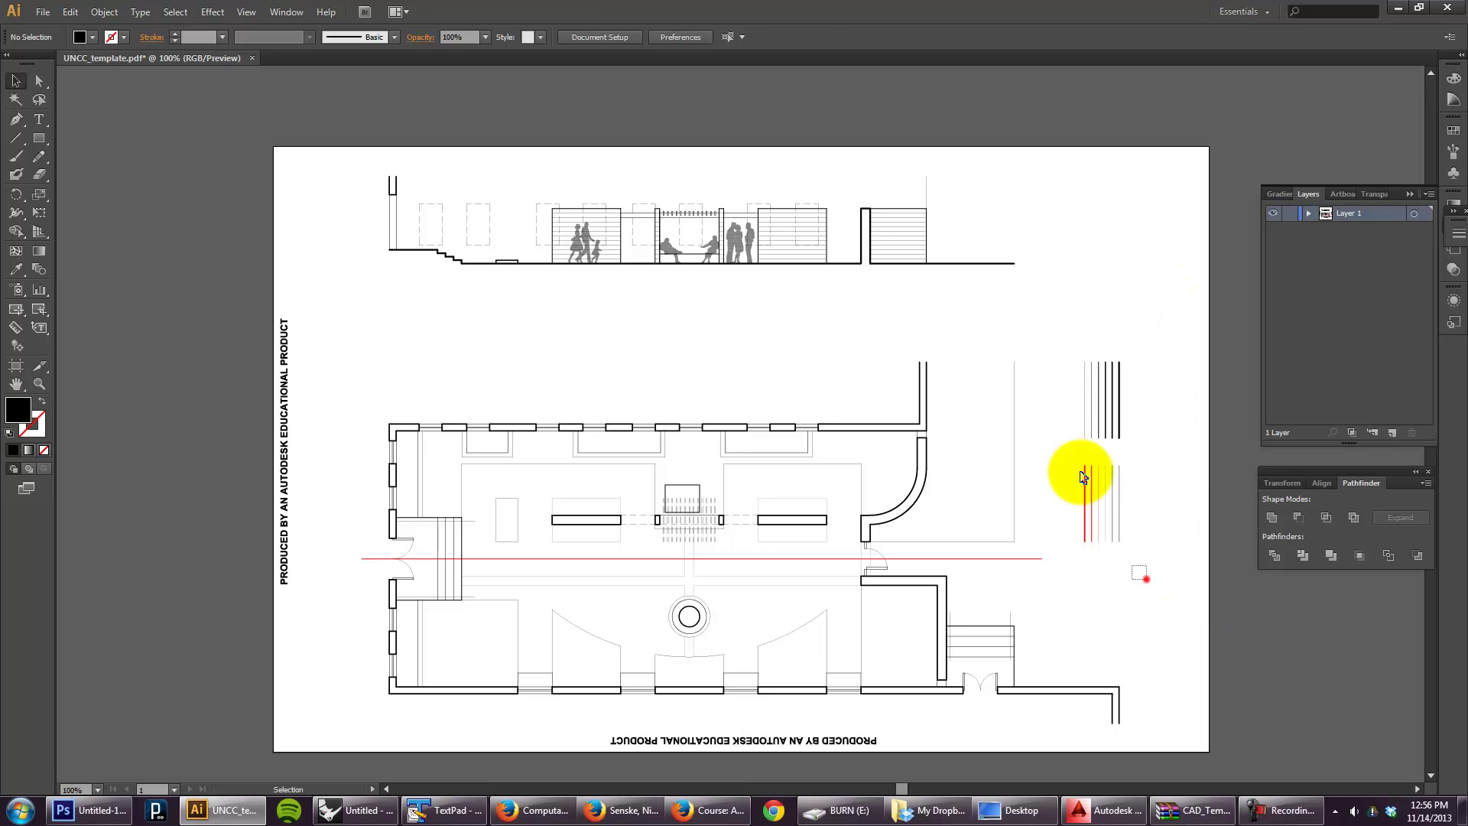
Step: Delete the right legend lines and the left and bottom Autodesk stamps
left_click_drag(1146, 579, 1067, 335)
key("Delete")
left_click_drag(324, 609, 206, 262)
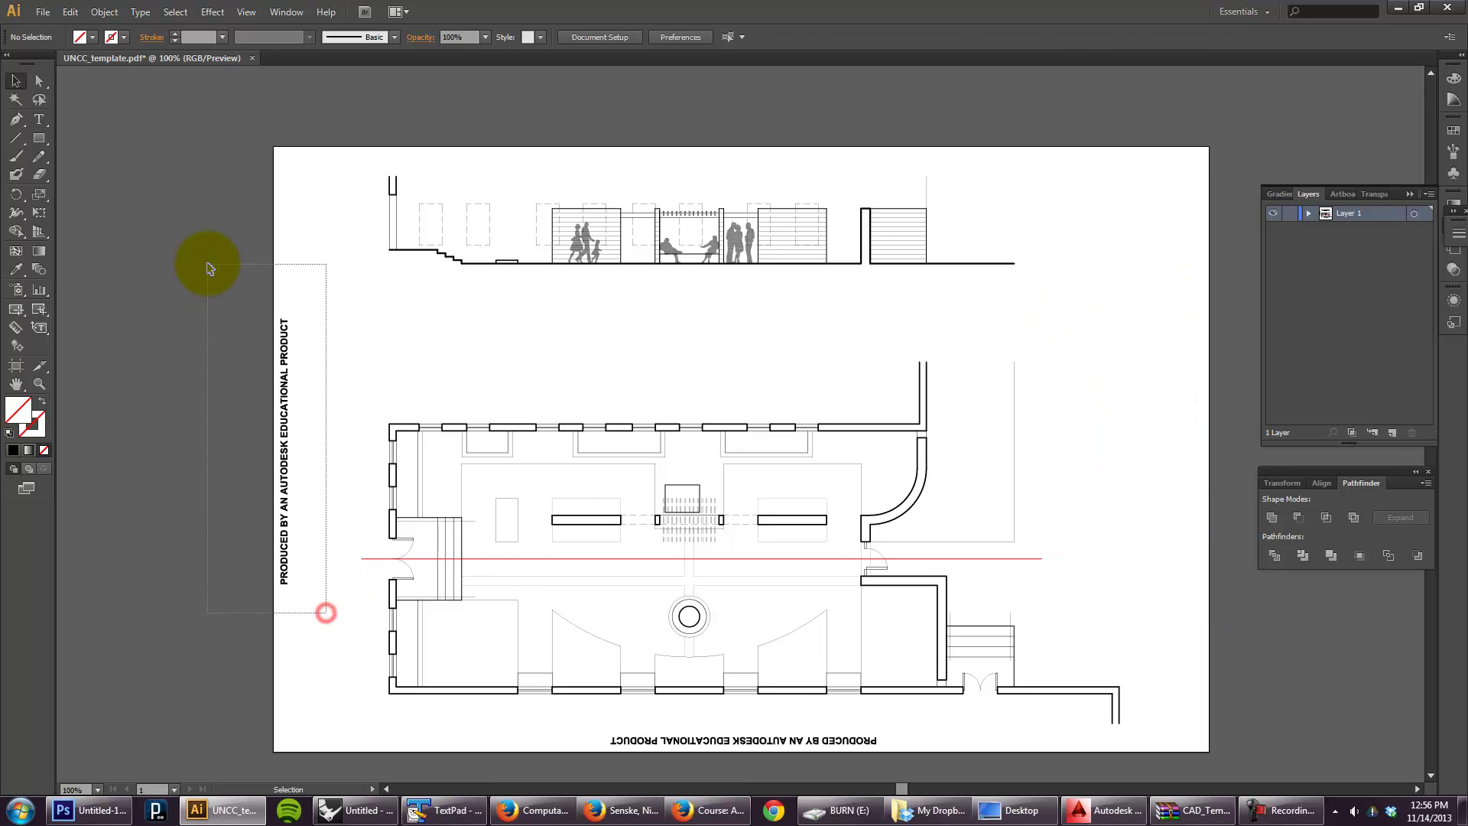
key("Delete")
left_click_drag(926, 764, 604, 692)
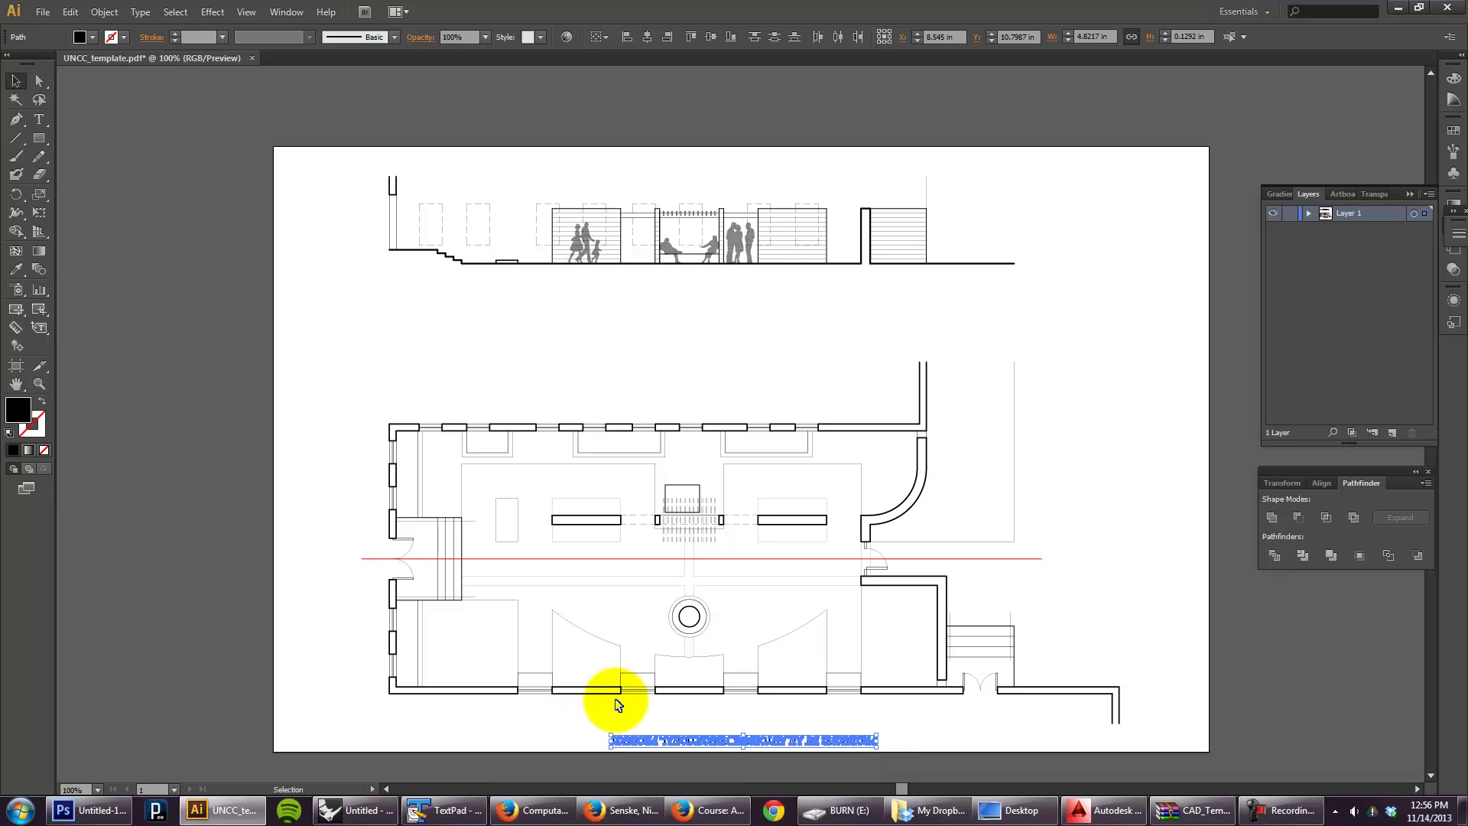
key("Delete")
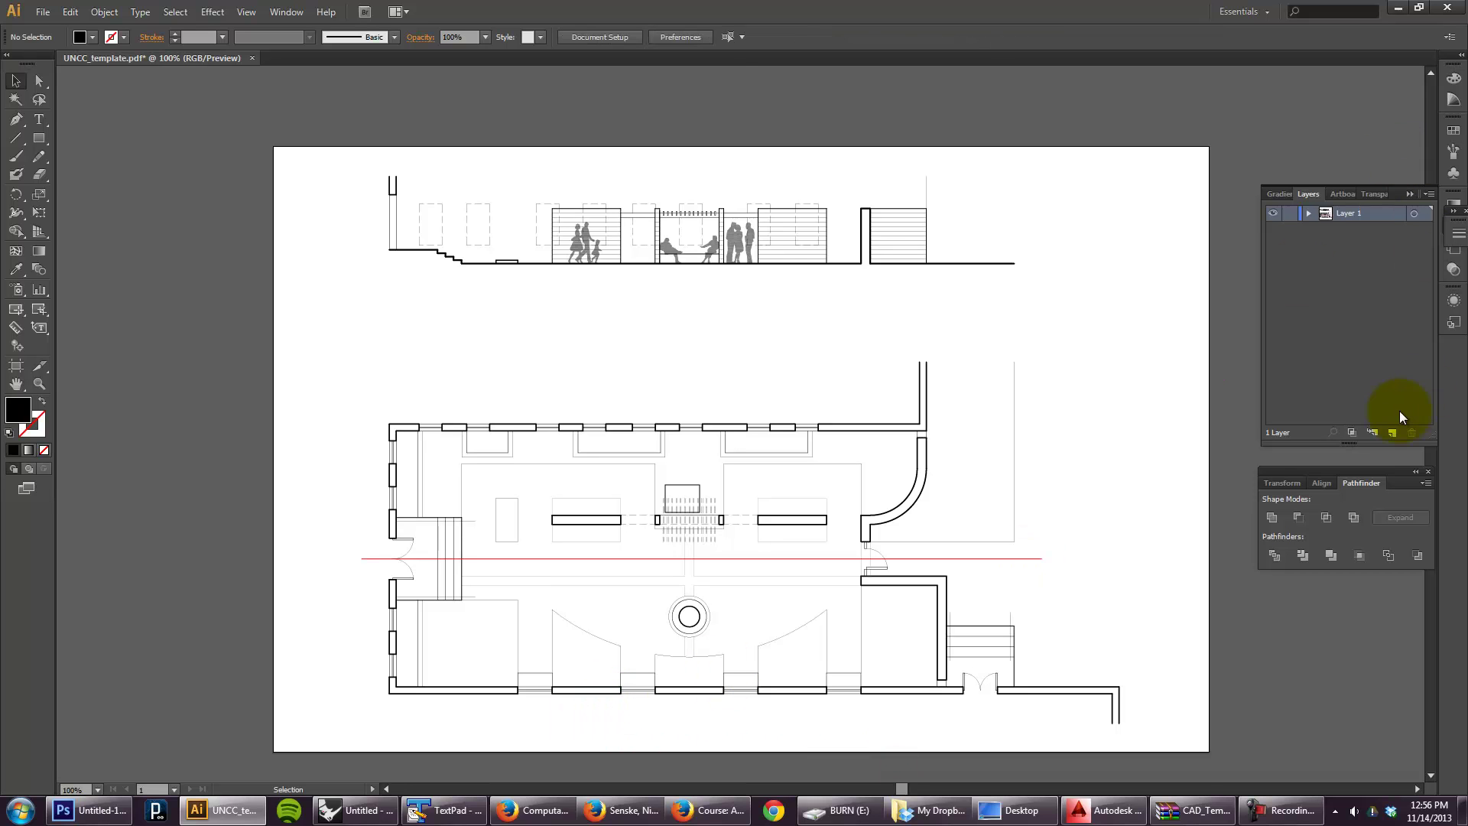
Step: Add a new layer and name it 'text'
left_click(1393, 433)
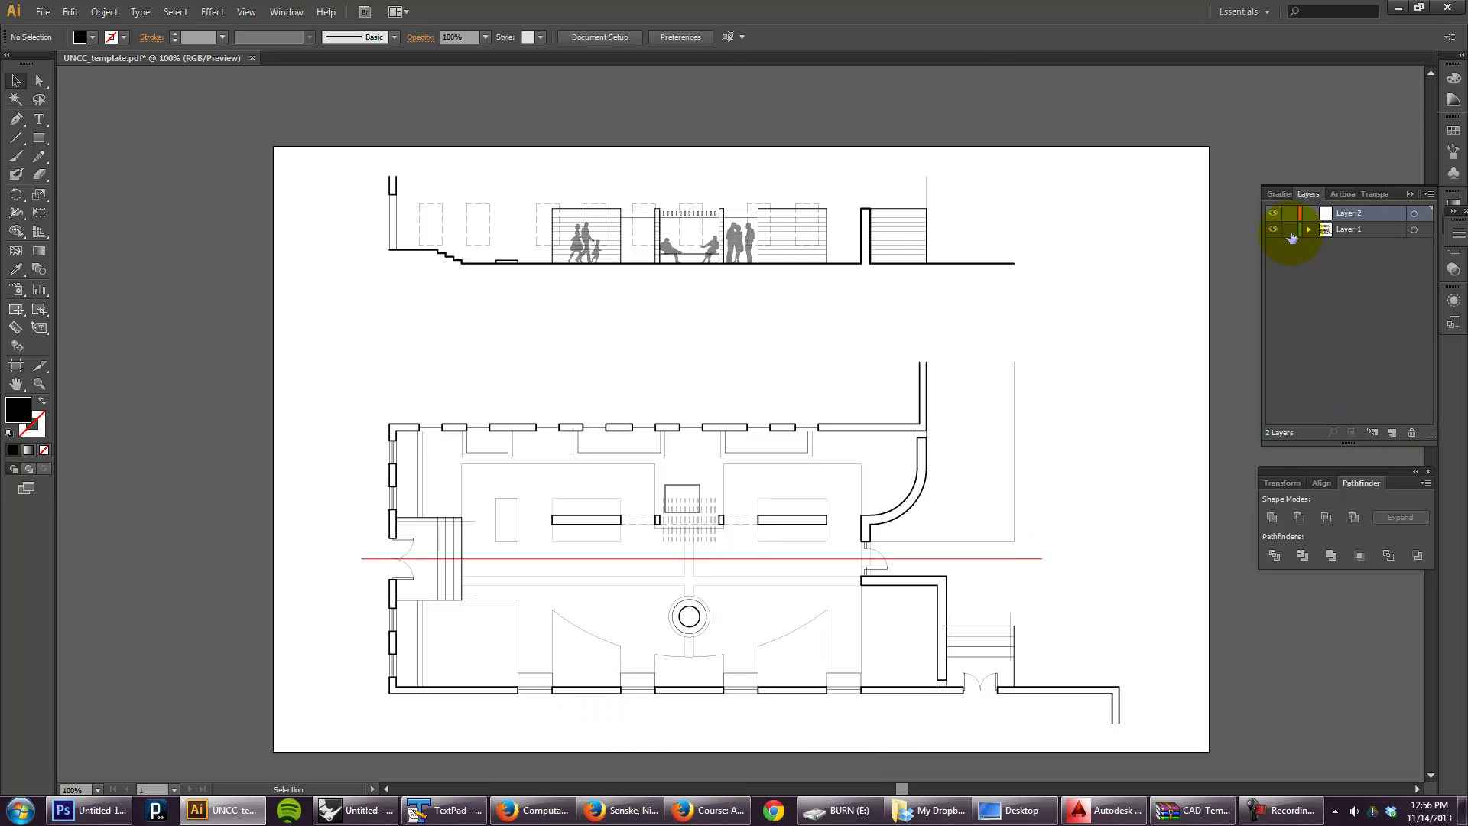
double_click(1350, 215)
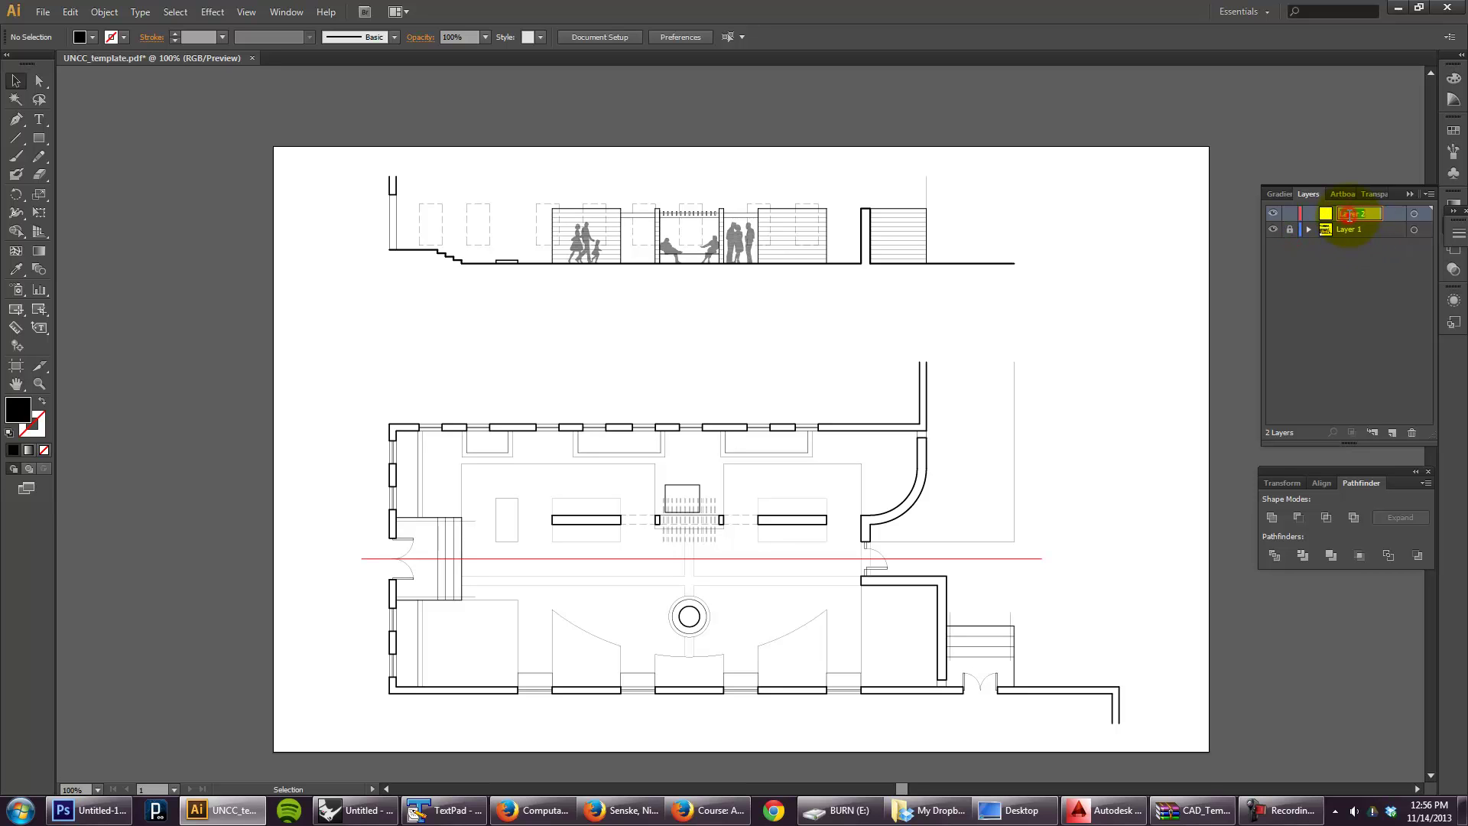
type("text")
key("Return")
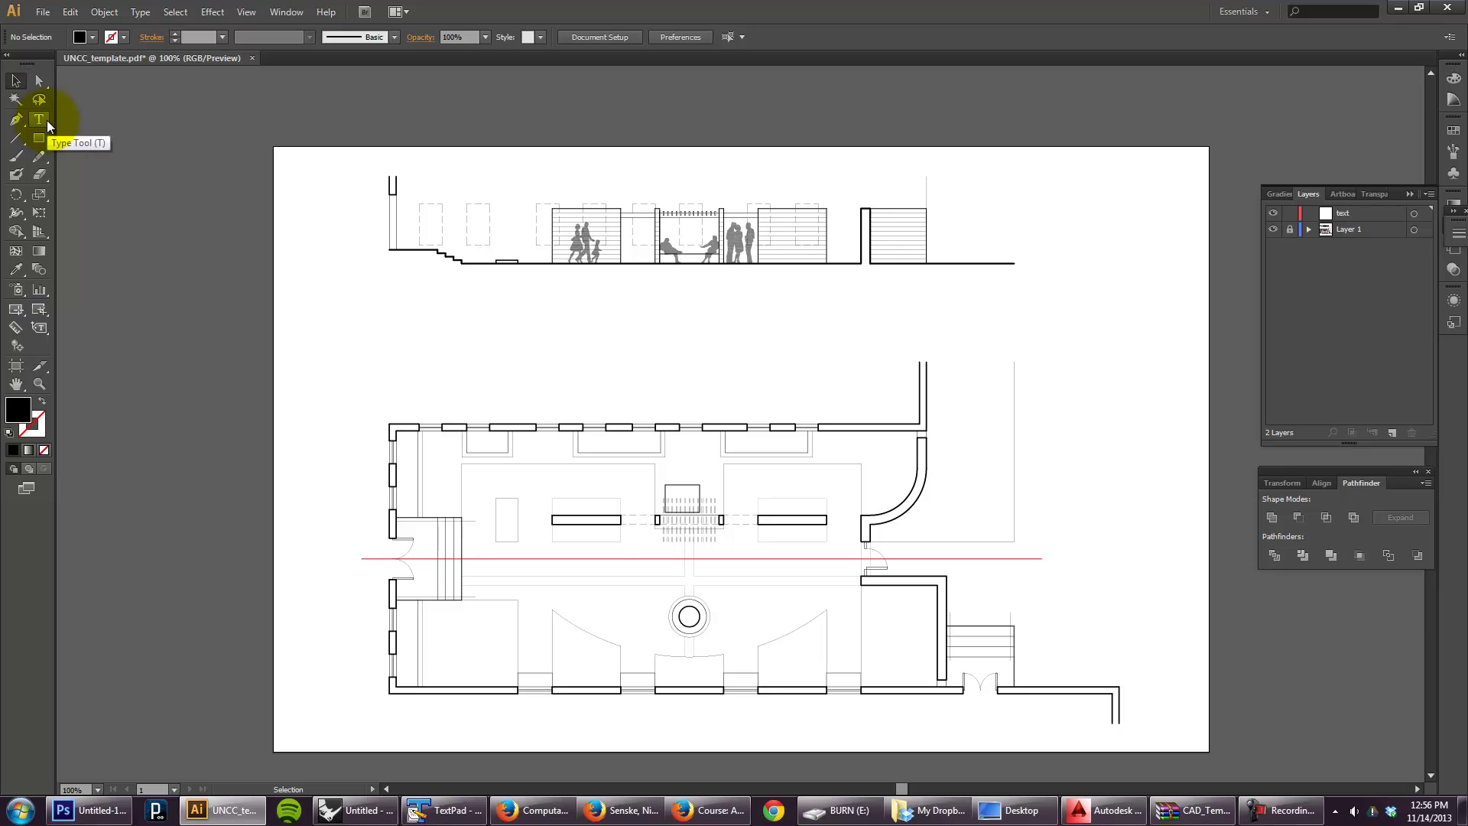
Step: Show rulers and place a centre vertical guide and a horizontal guide between section and plan
left_click(246, 13)
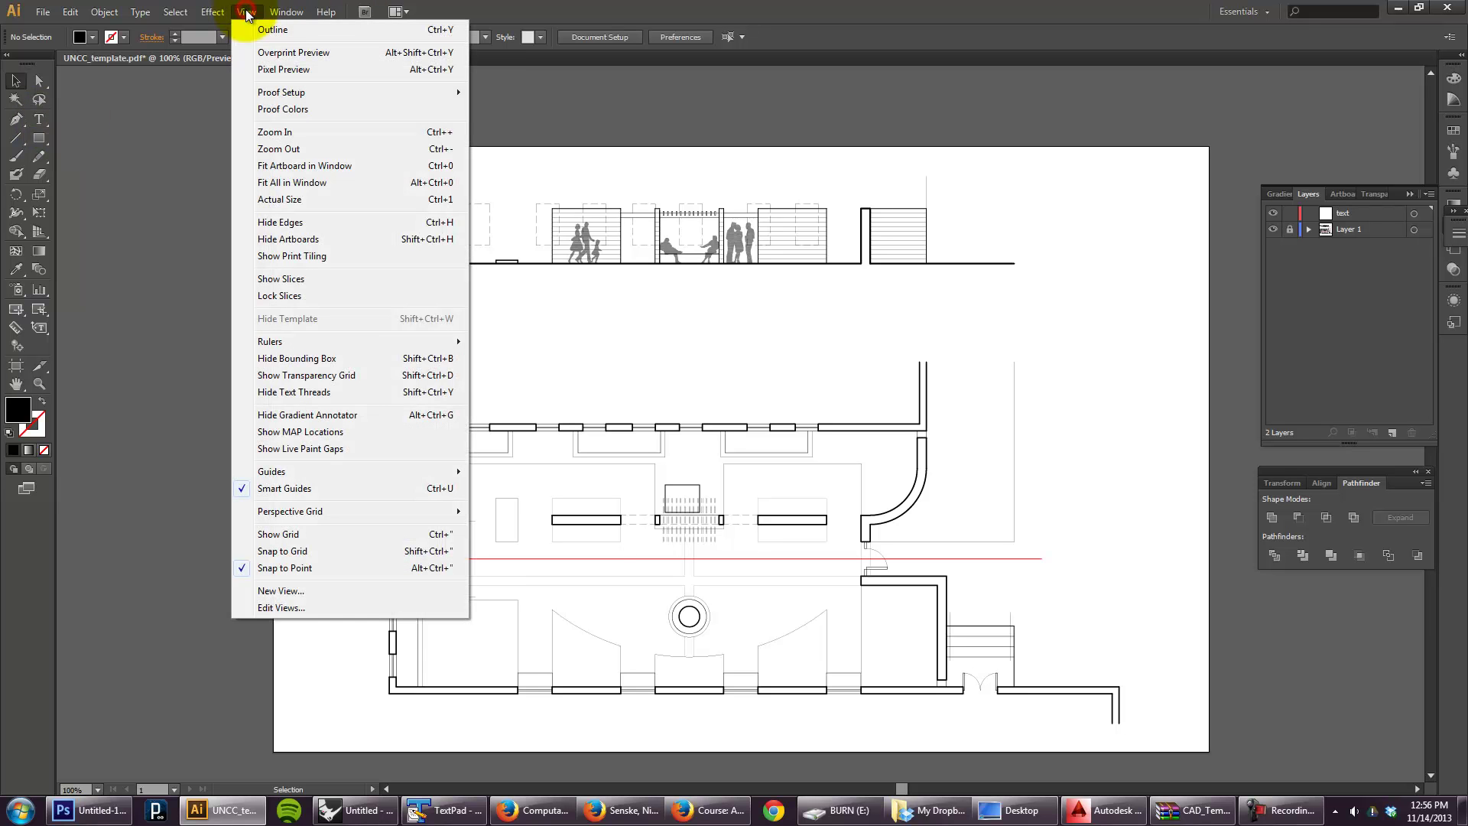
left_click(347, 334)
left_click(516, 342)
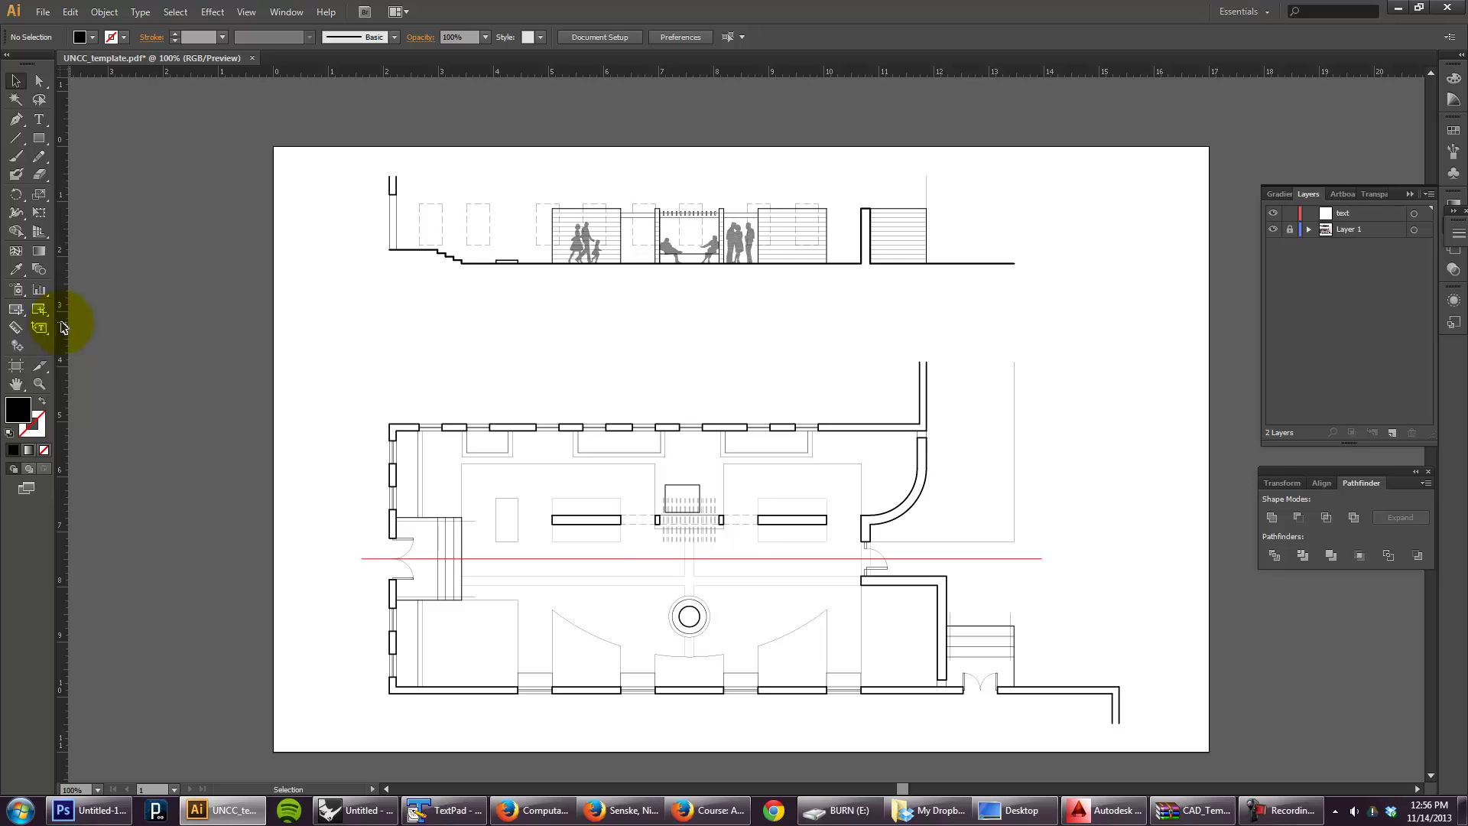
left_click_drag(64, 327, 707, 302)
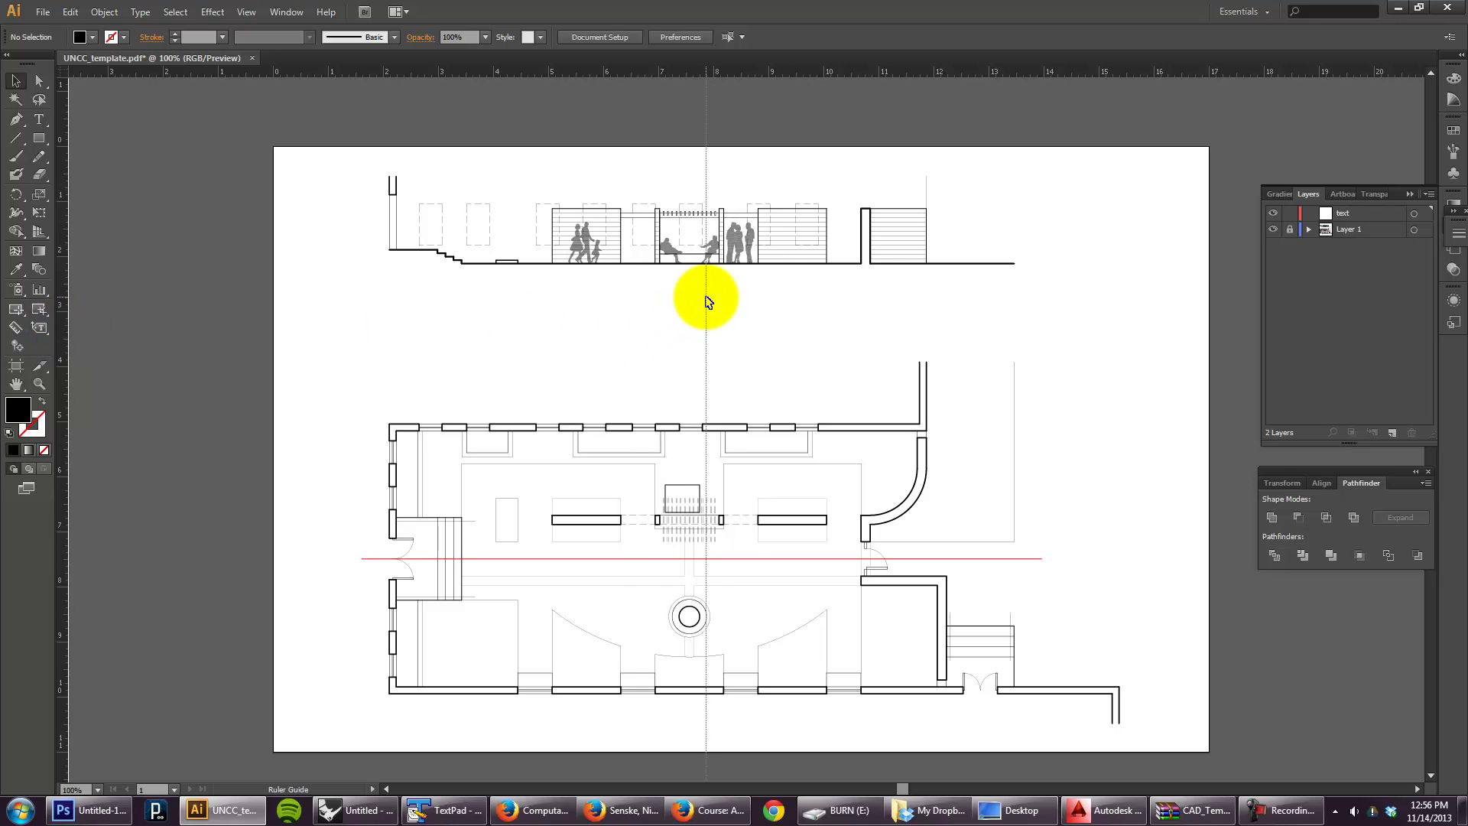
left_click_drag(707, 302, 688, 299)
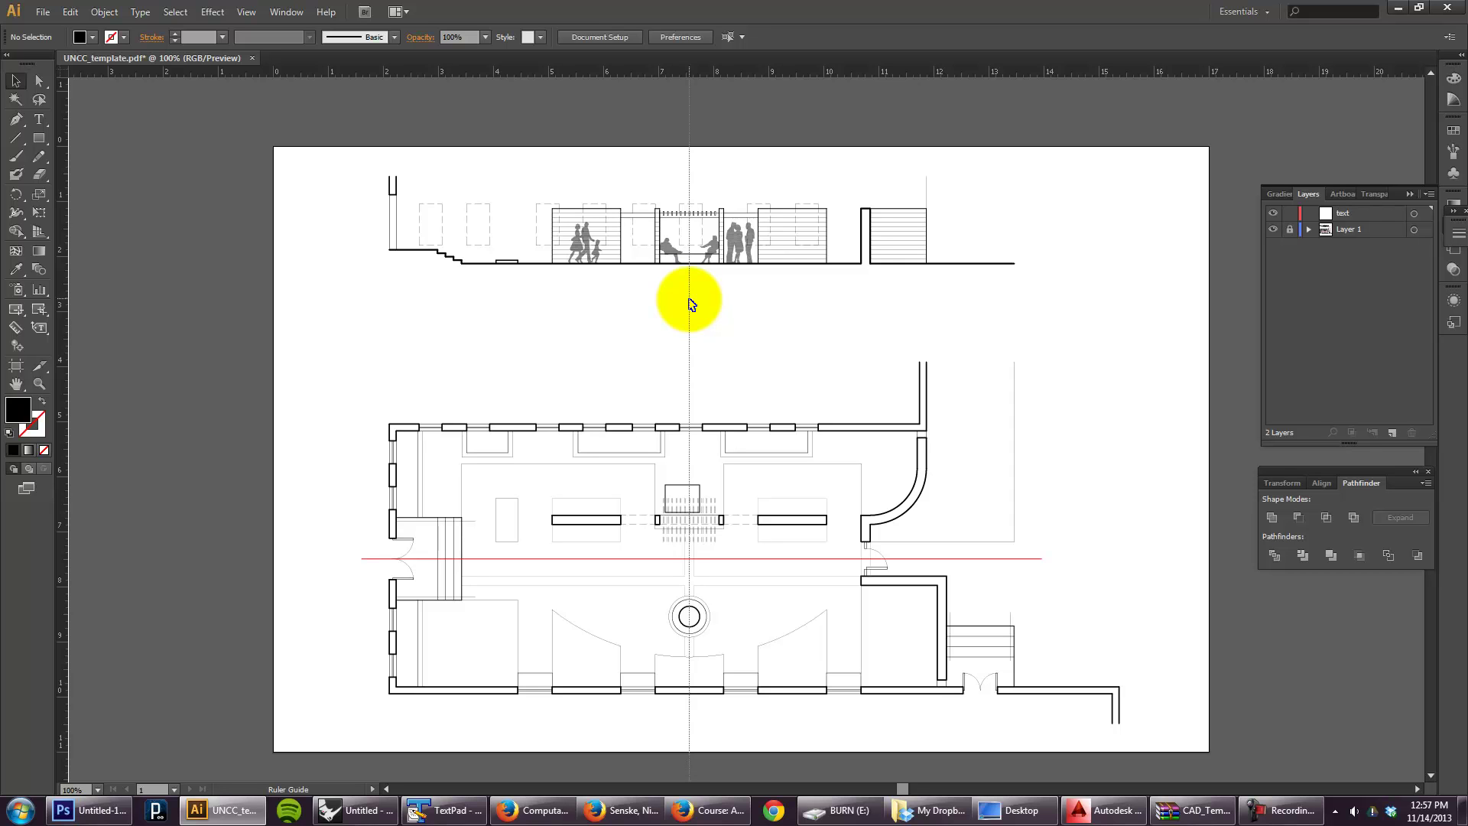
left_click_drag(692, 303, 696, 298)
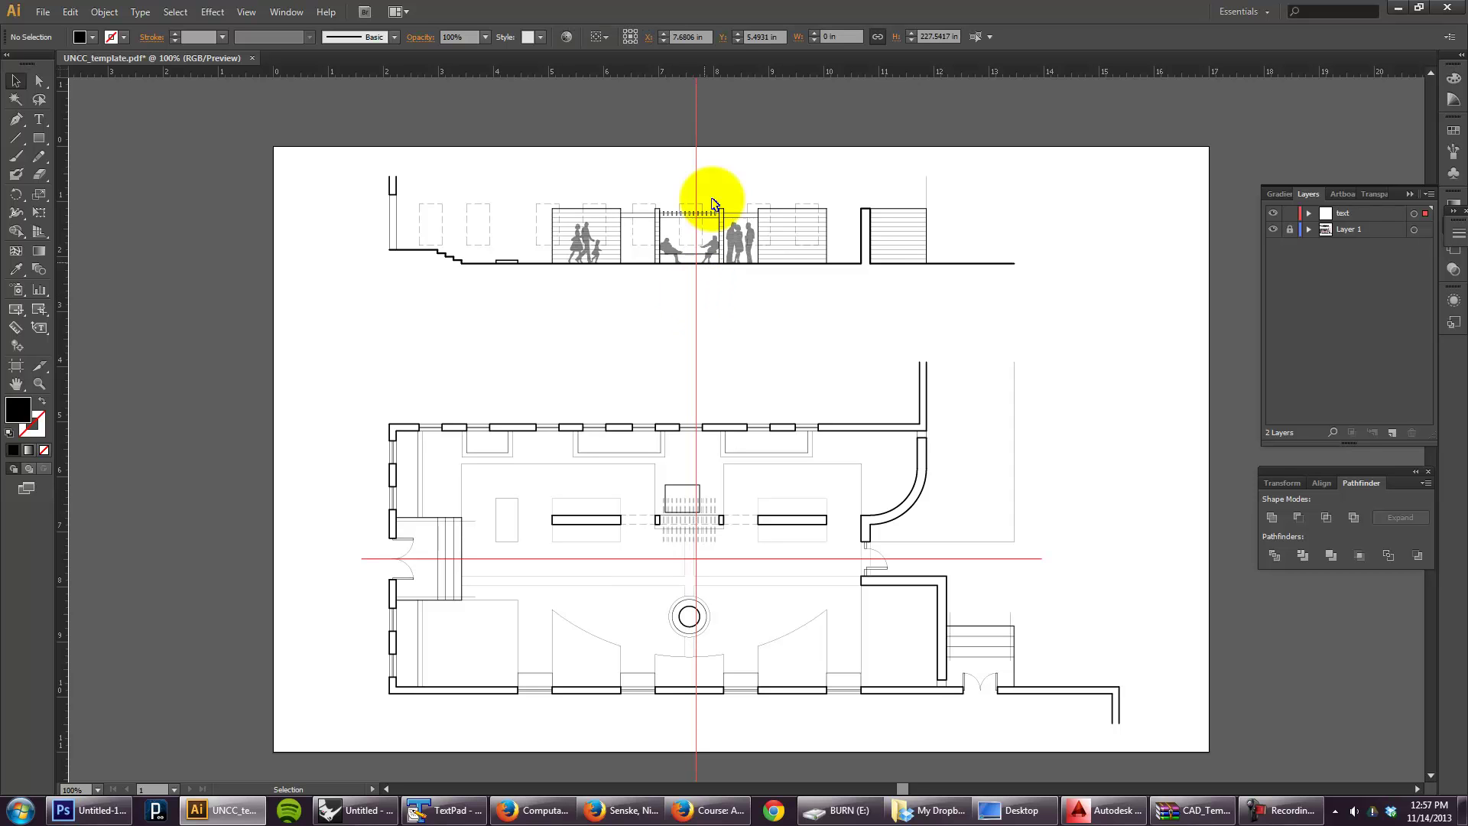
left_click_drag(722, 73, 681, 313)
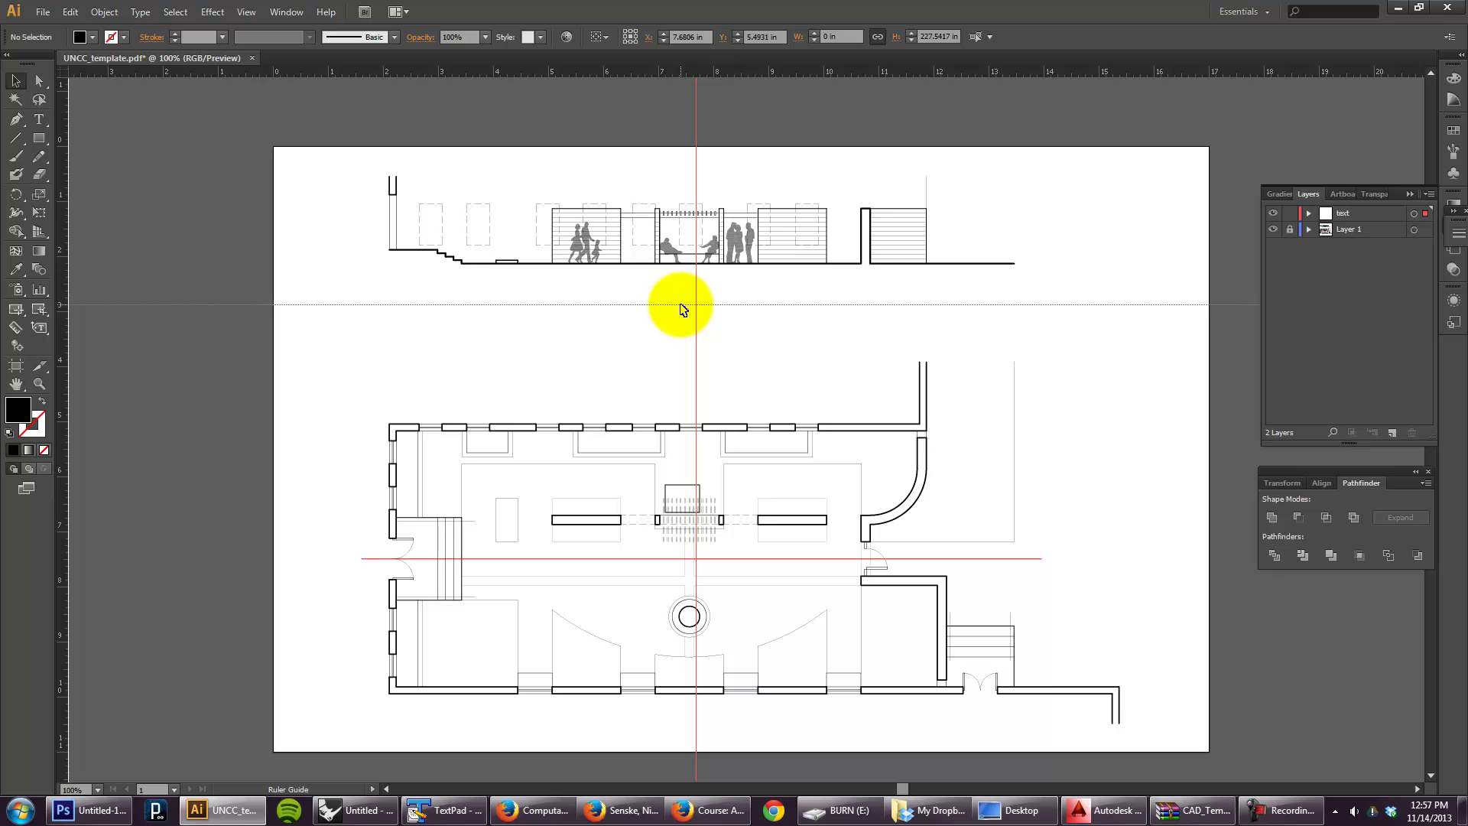
Step: Deselect the guide and add a third layer to the Layers panel
left_click(518, 284)
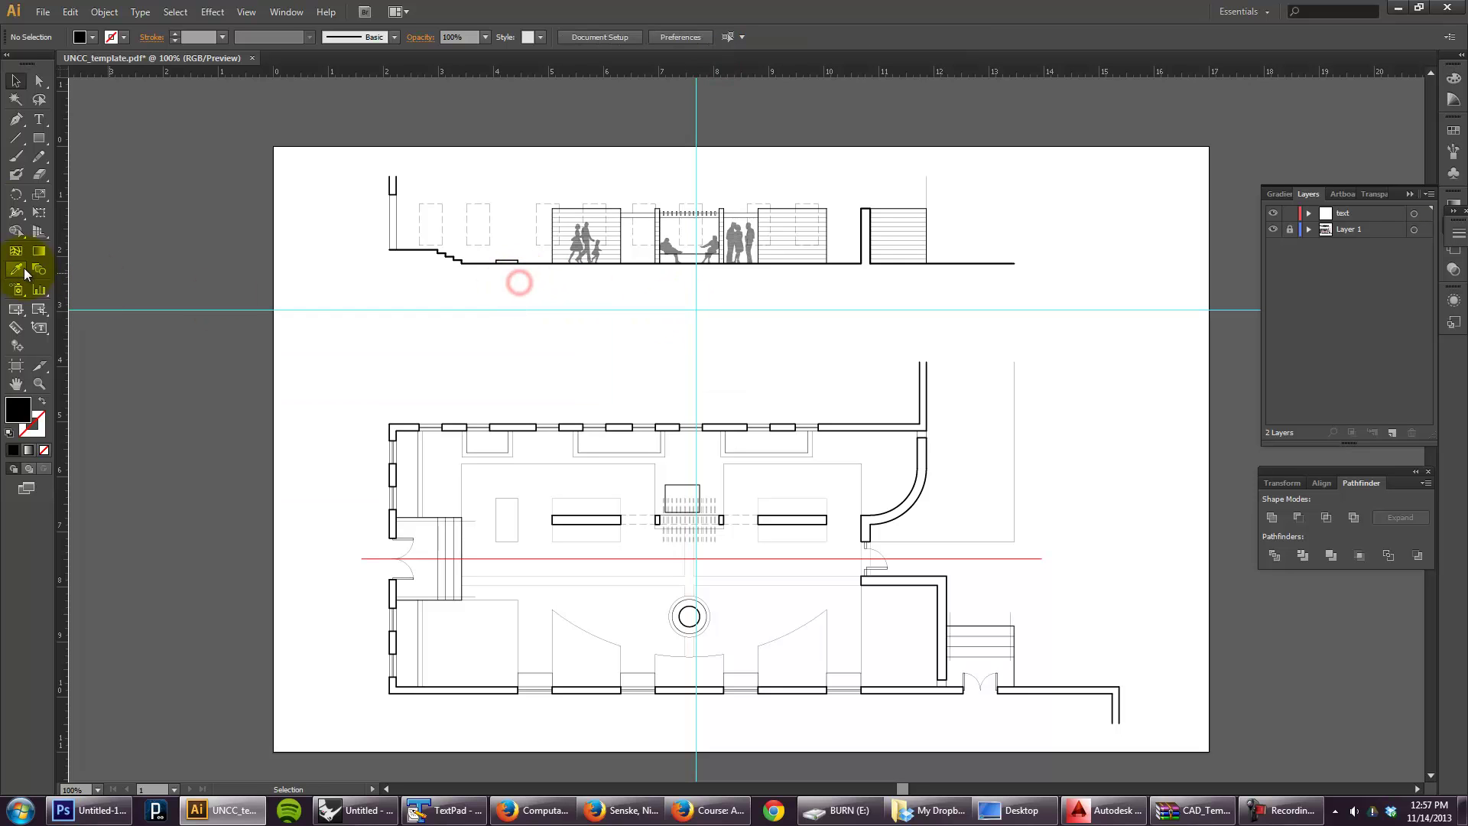
left_click(1393, 433)
left_click(16, 138)
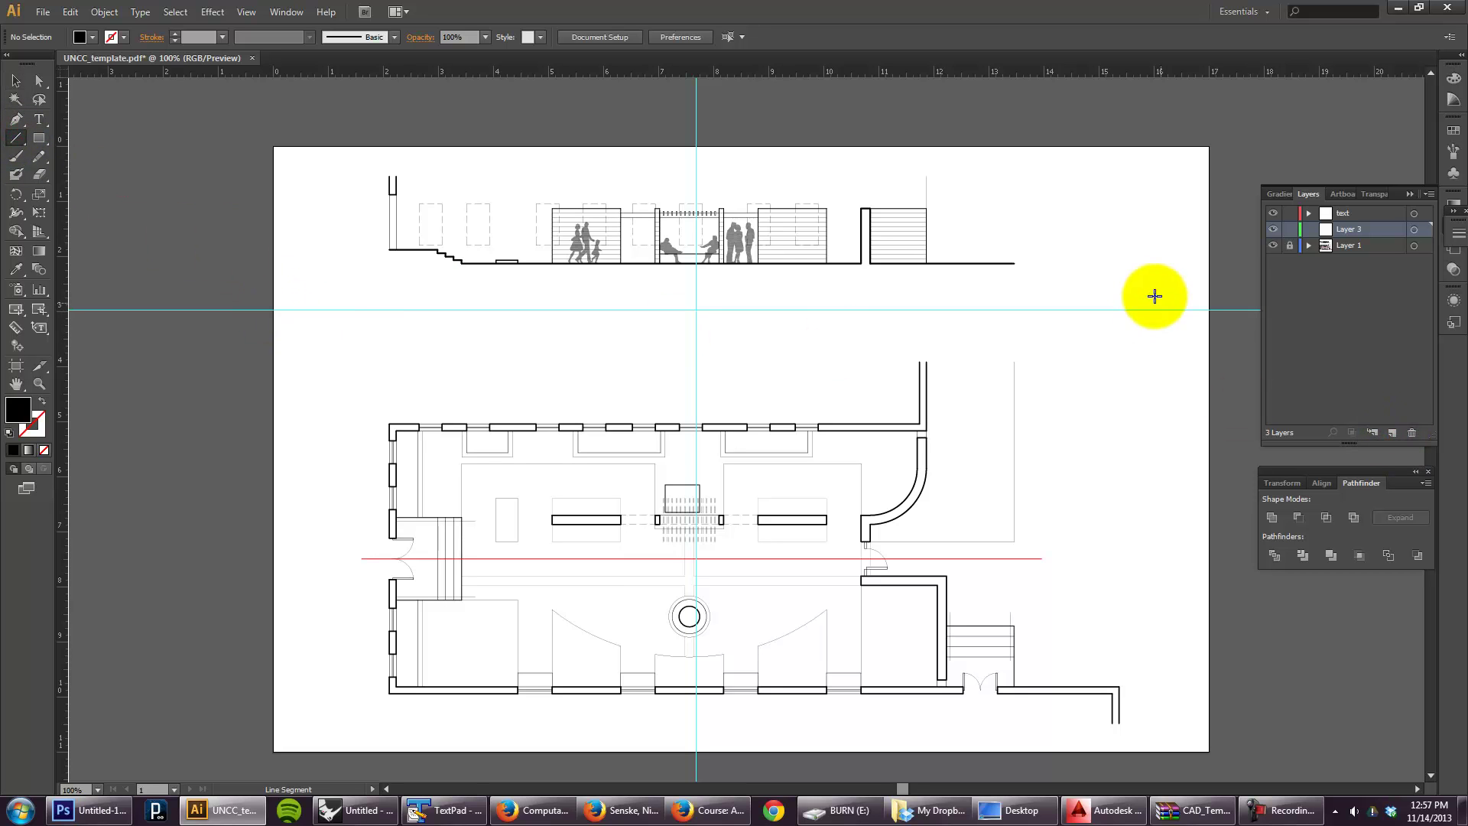
left_click(1272, 228)
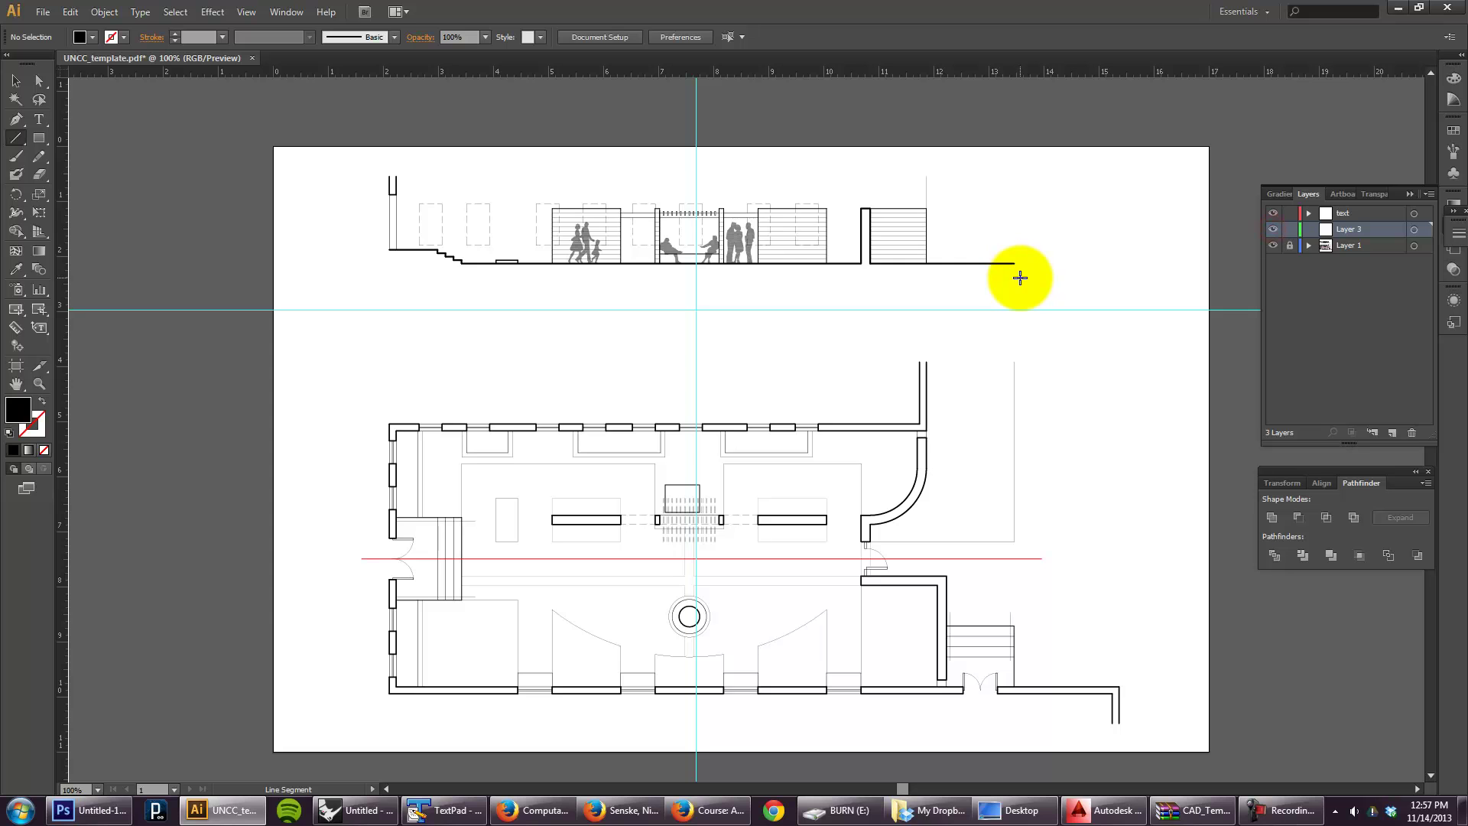
Step: Draw a line extending the section's ground line, then deselect everything
left_click(1372, 215)
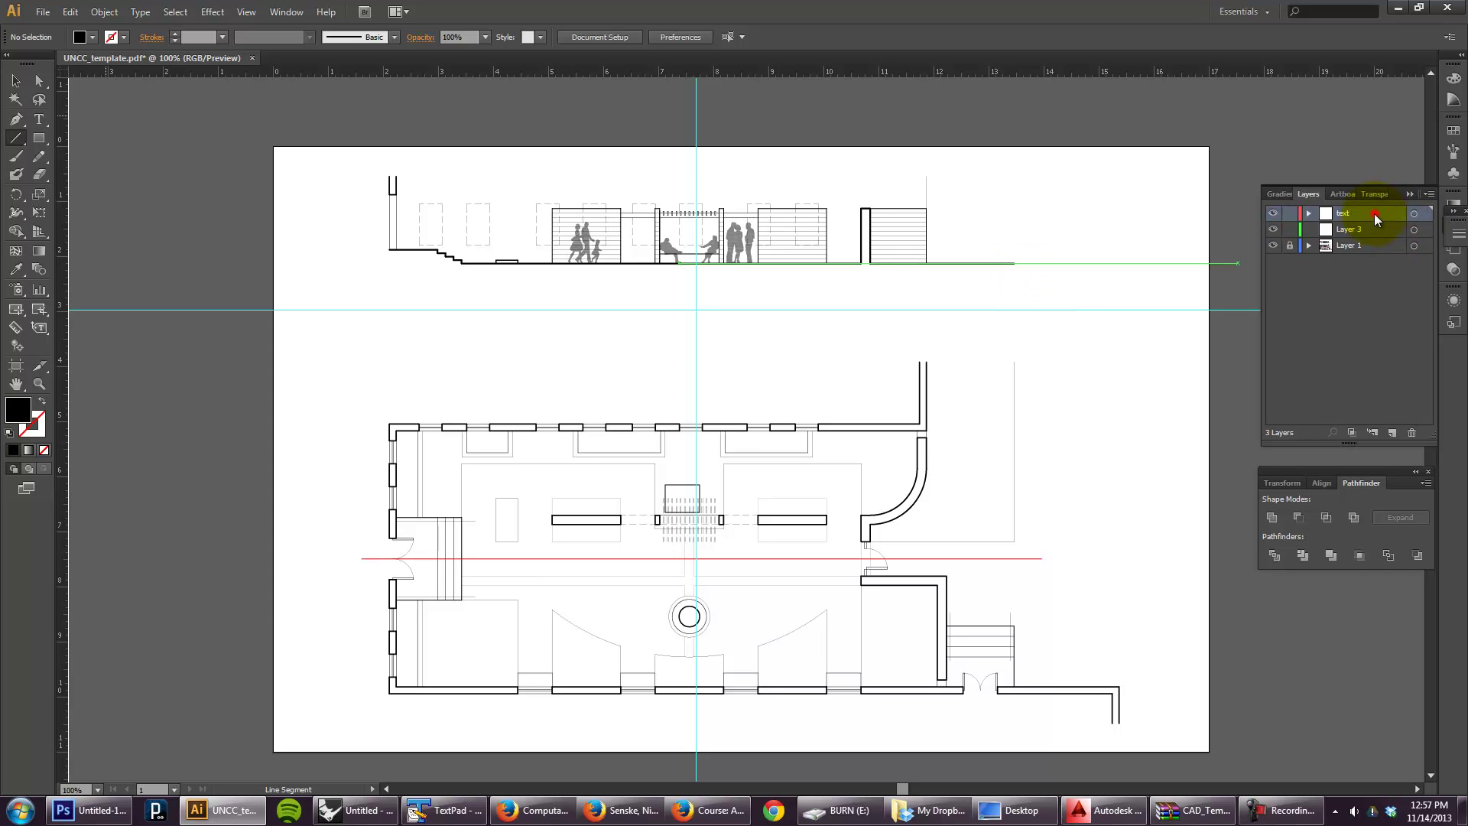
left_click_drag(612, 203, 774, 199)
left_click(15, 82)
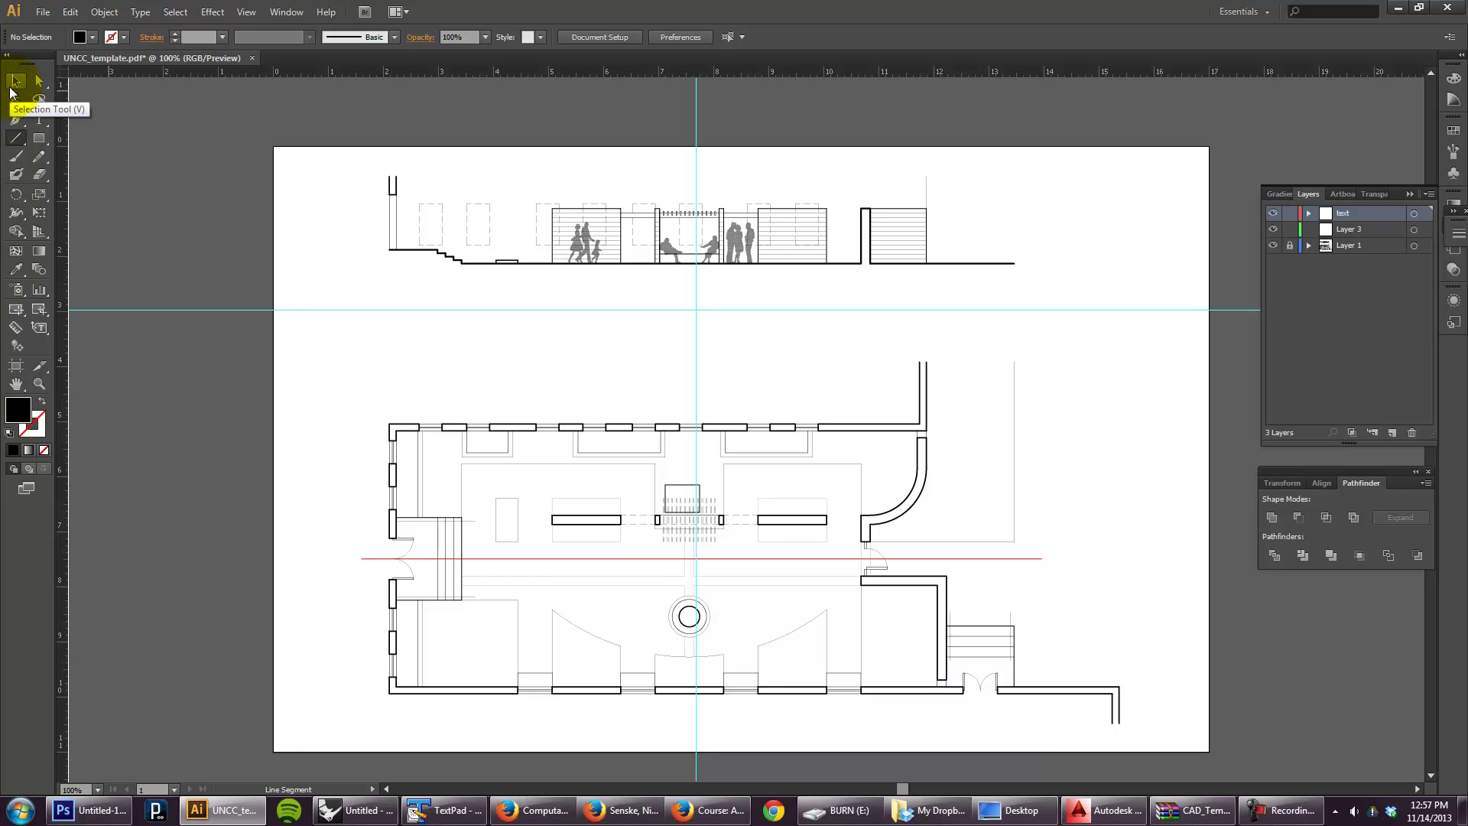
left_click(13, 87)
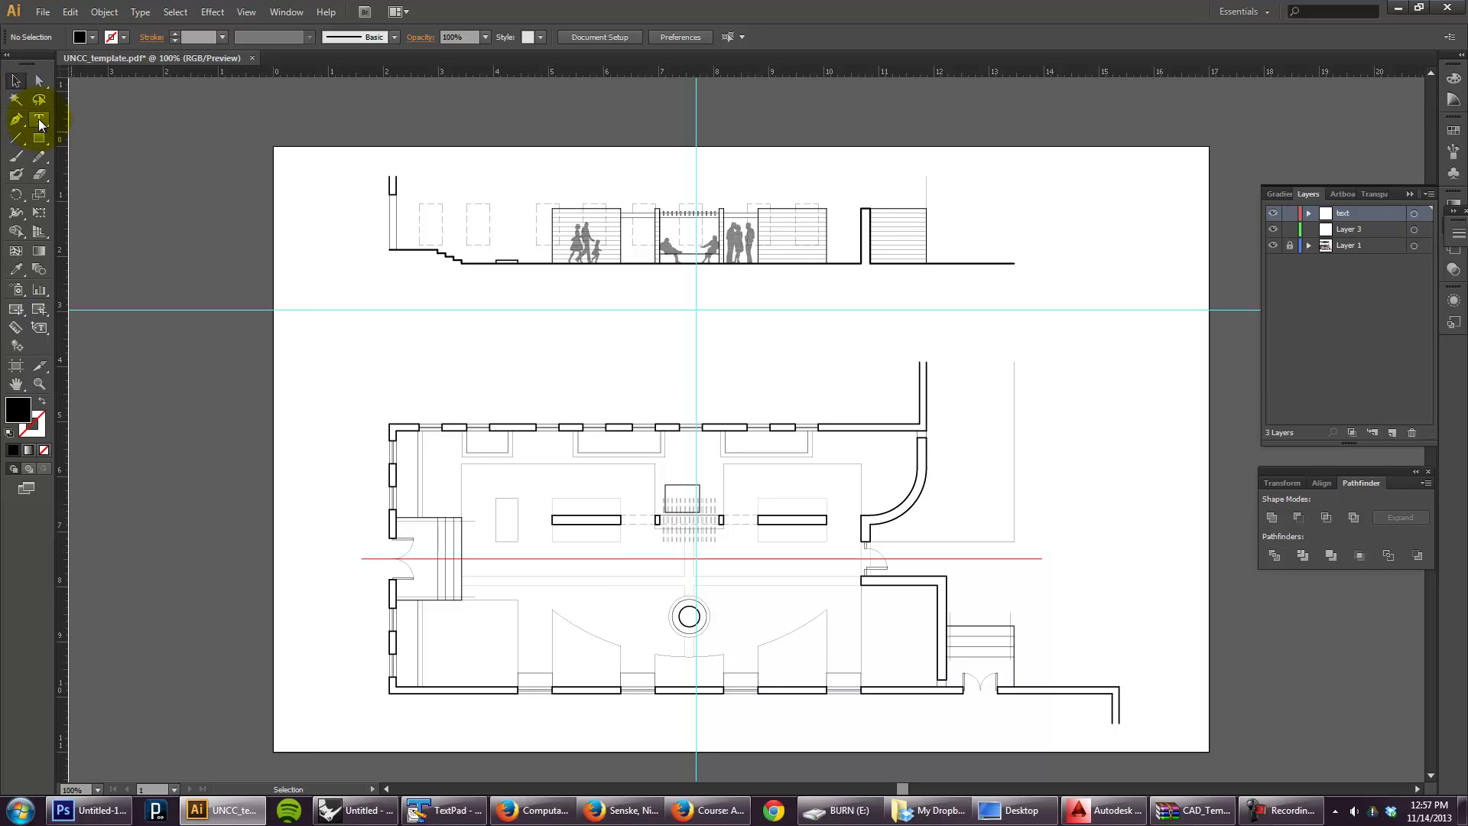
left_click(655, 368)
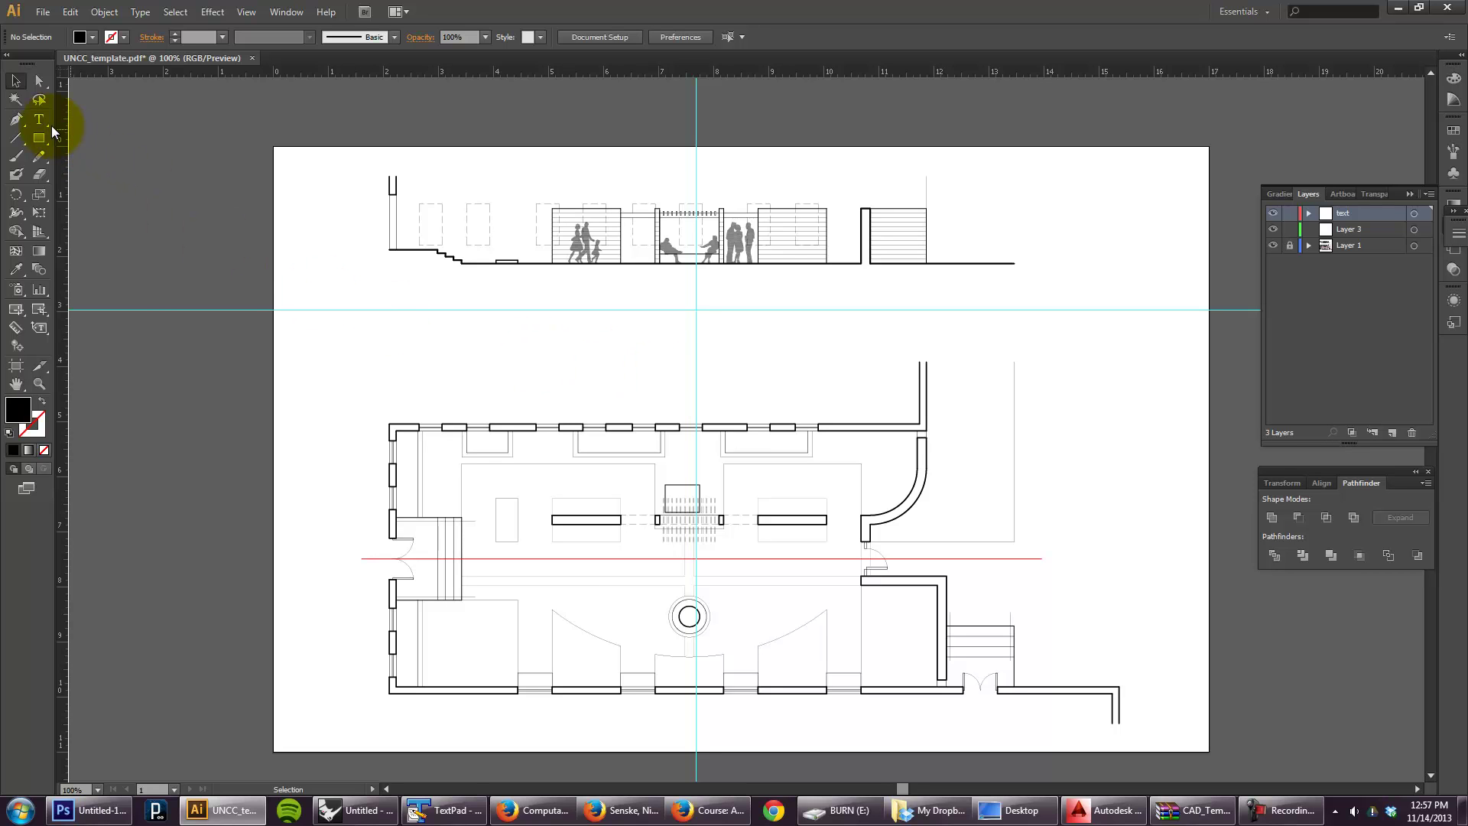
Step: Place a 'SECTION A' text label below the section drawing and set it to 18 pt
left_click(40, 121)
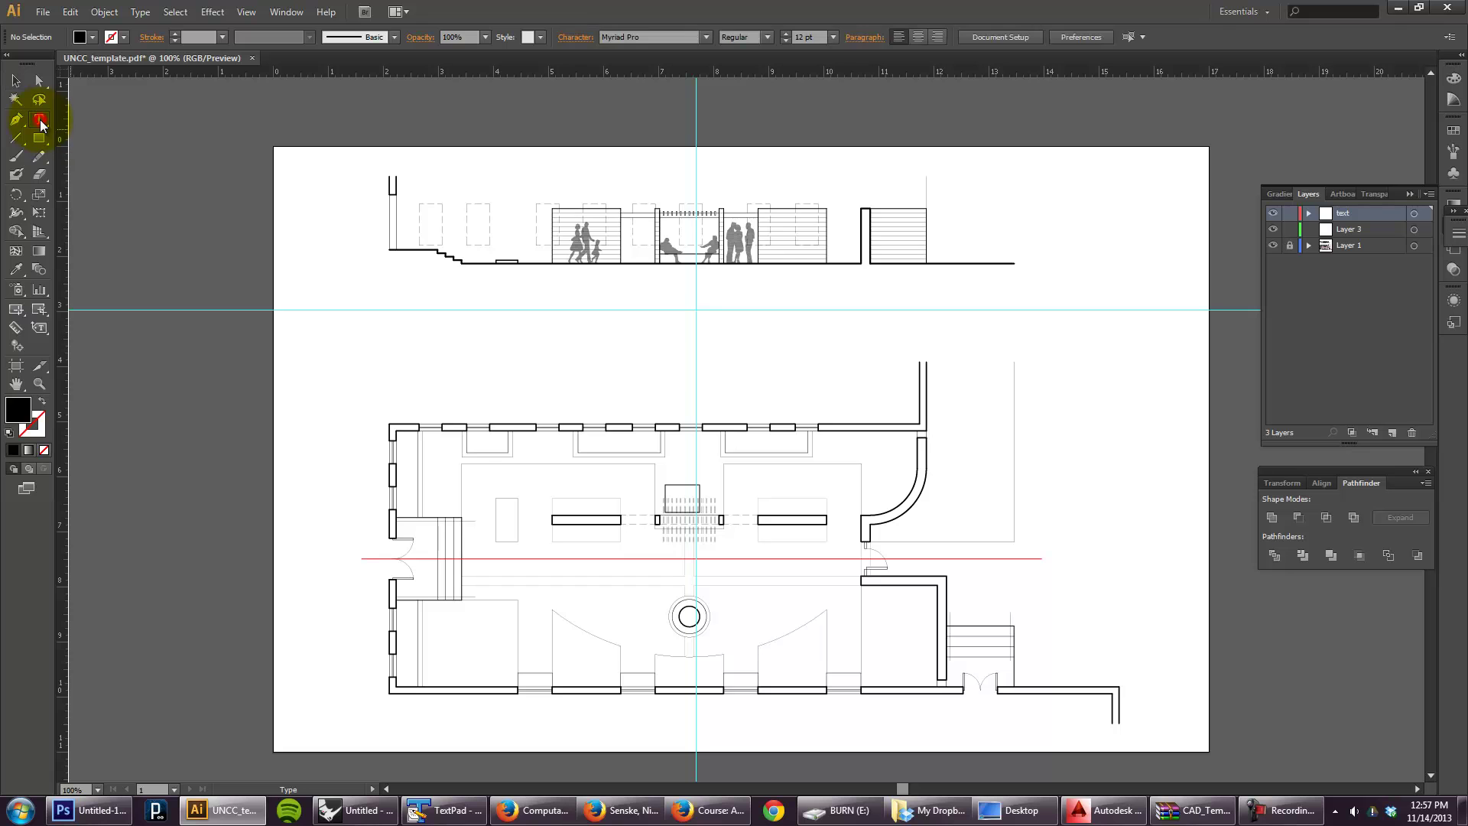
left_click(615, 336)
type("SECTION A")
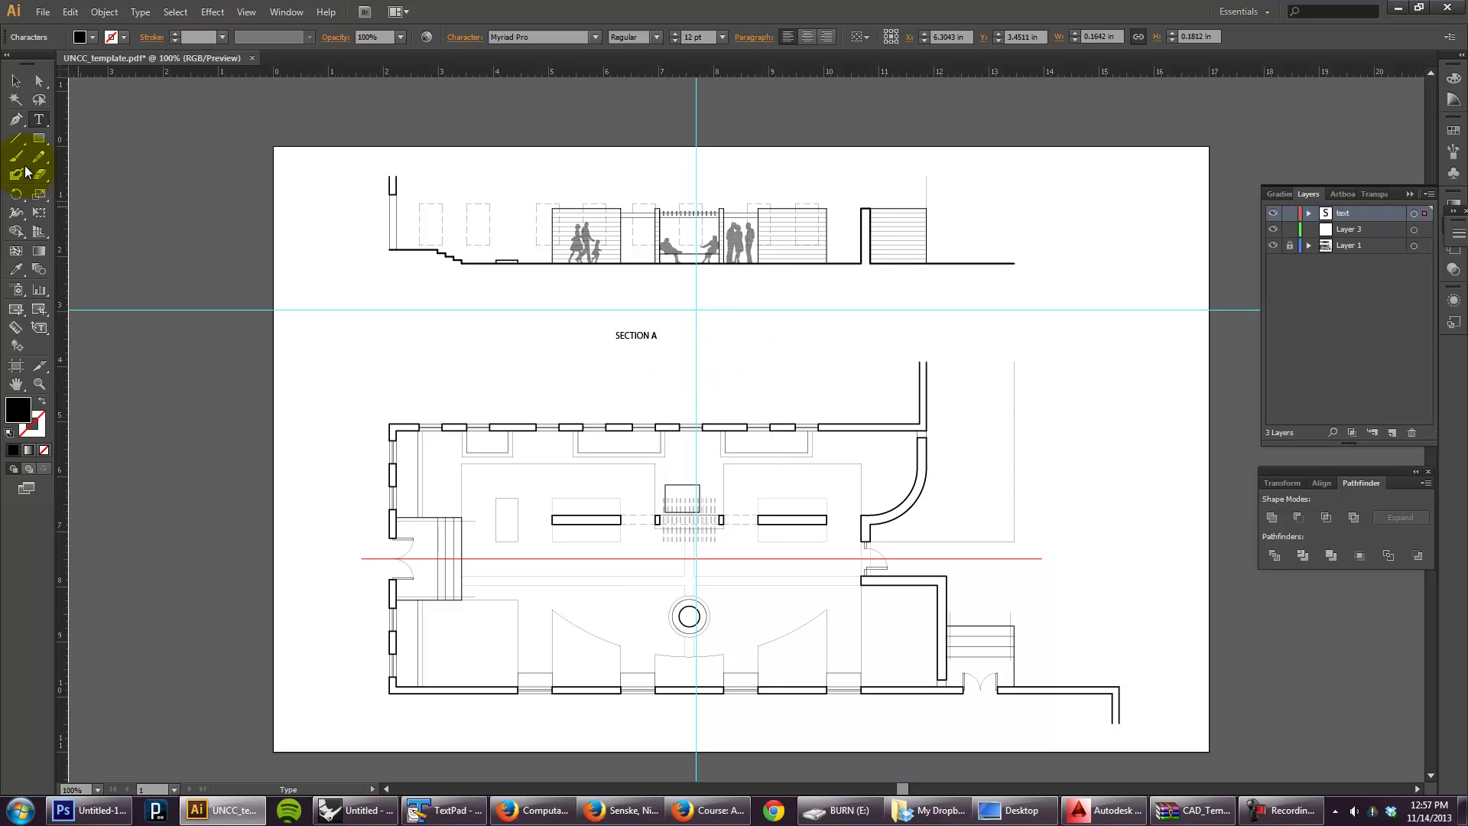
left_click(16, 90)
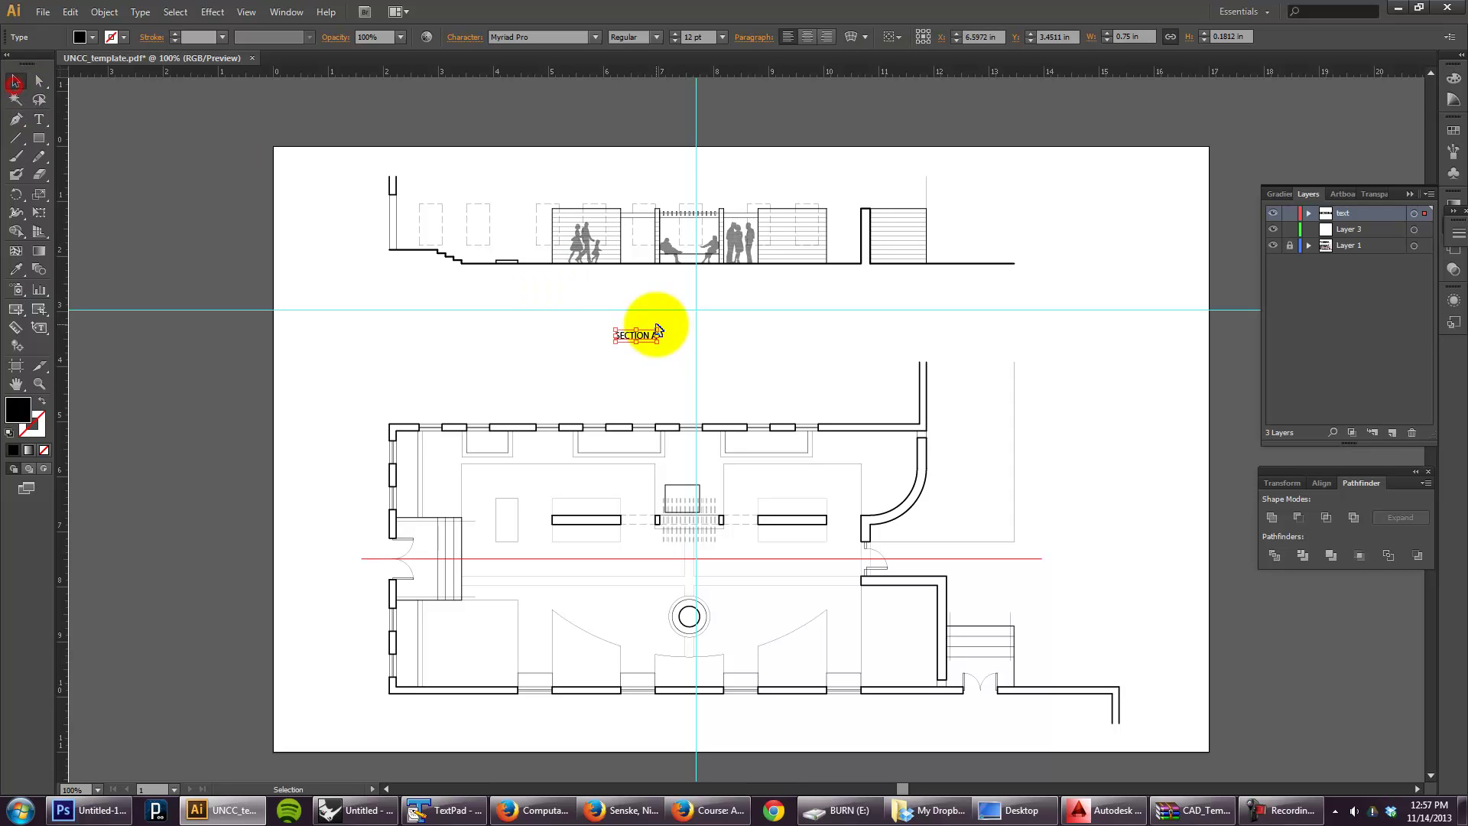
left_click(721, 38)
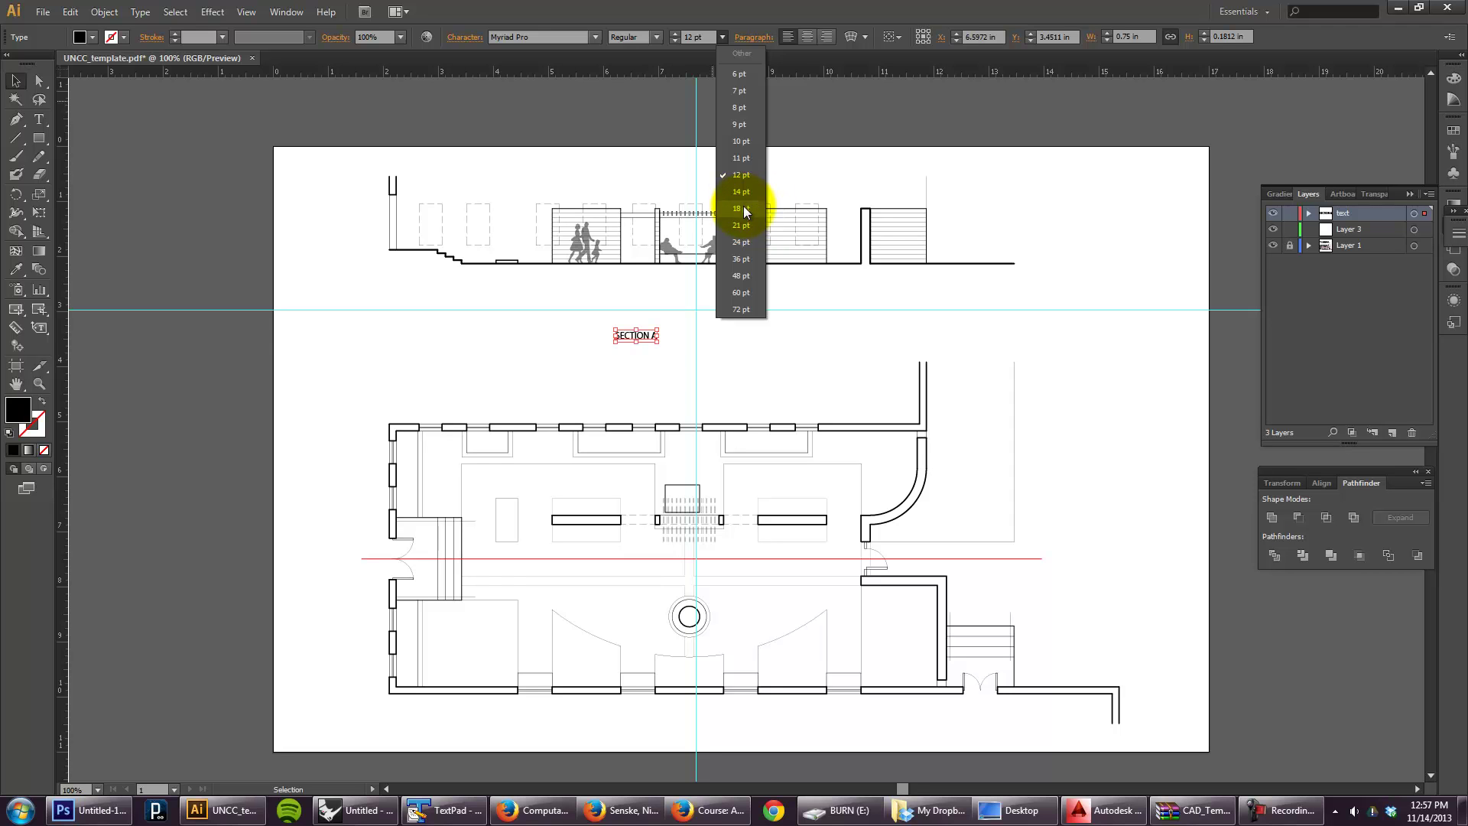
left_click(743, 208)
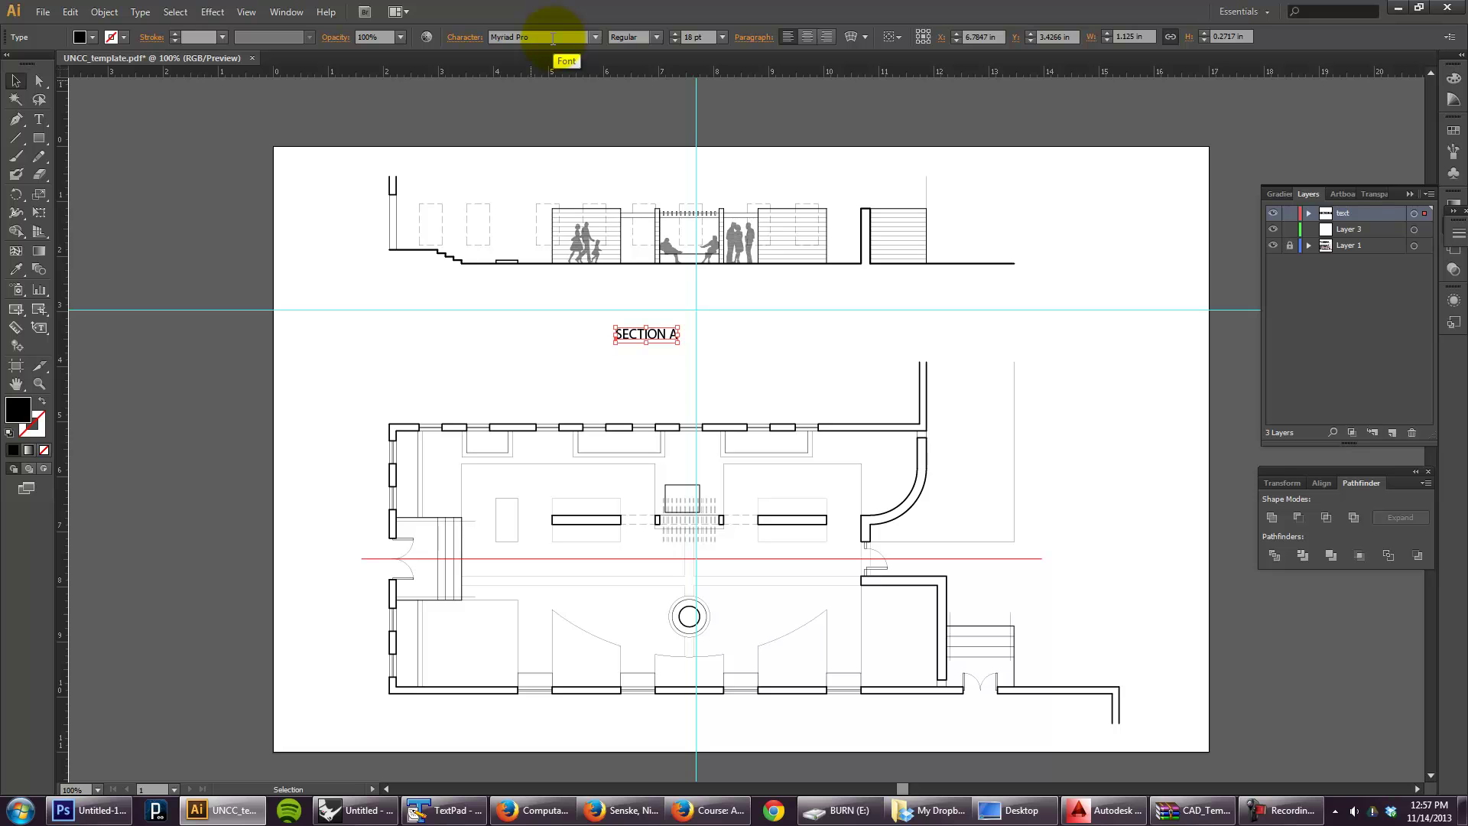
Step: Set the SECTION A label in Helvetica LT Std, Light style
left_click(595, 37)
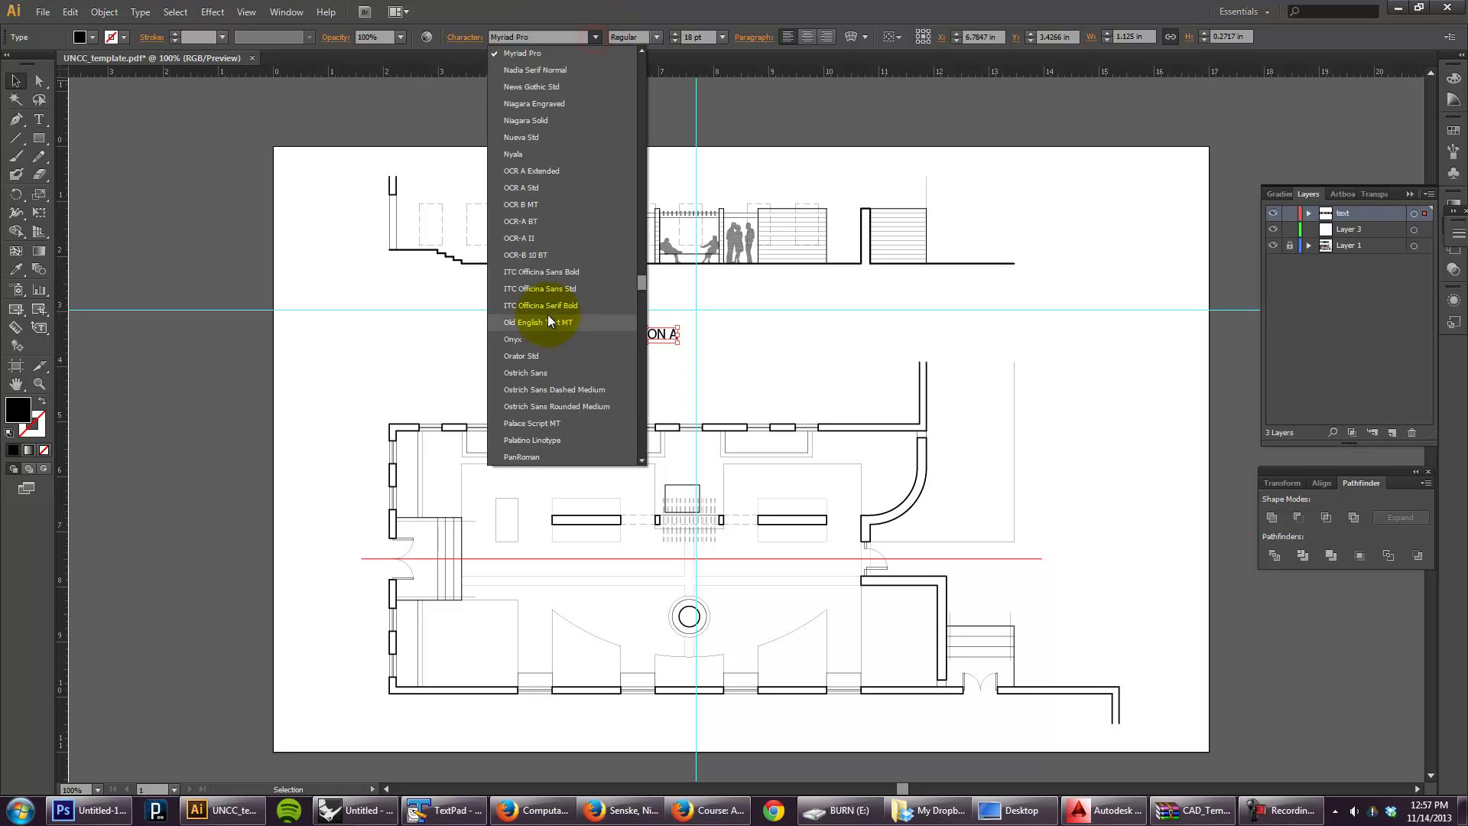
scroll(565, 344, "up", 5)
scroll(566, 344, "up", 5)
scroll(567, 345, "up", 5)
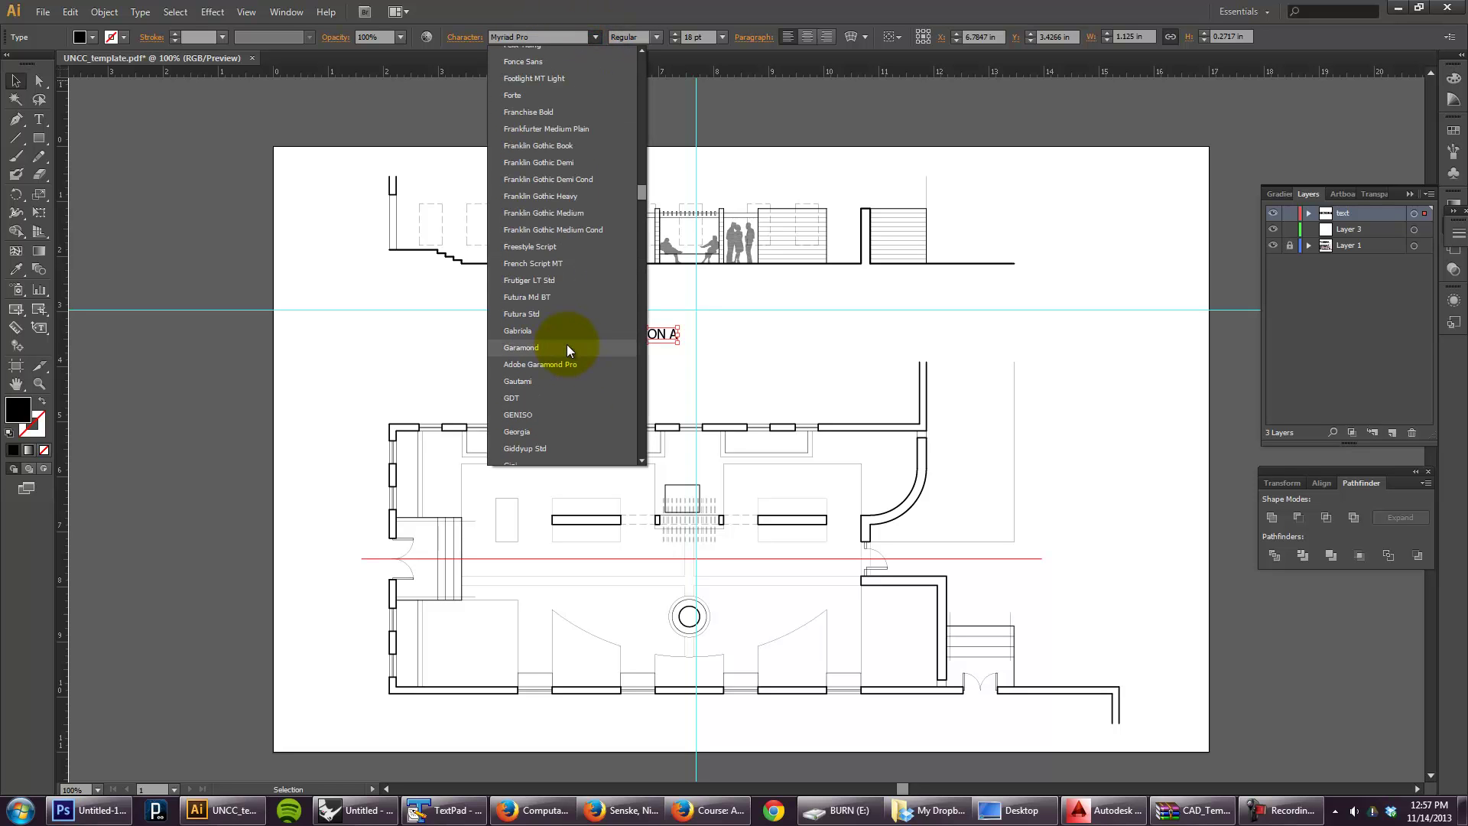
scroll(568, 344, "up", 5)
scroll(567, 343, "down", 5)
scroll(567, 343, "down", 5)
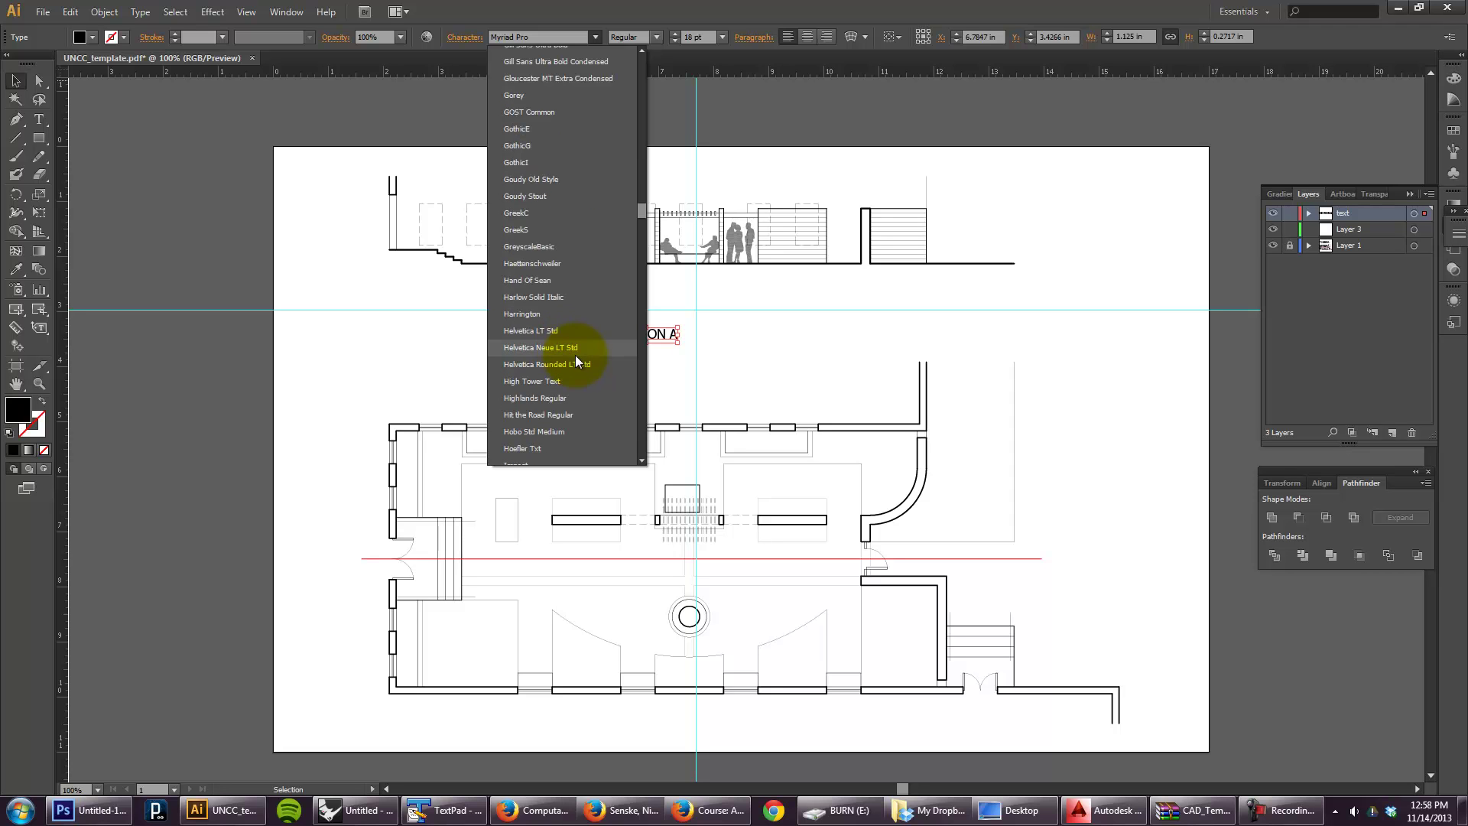
left_click(544, 331)
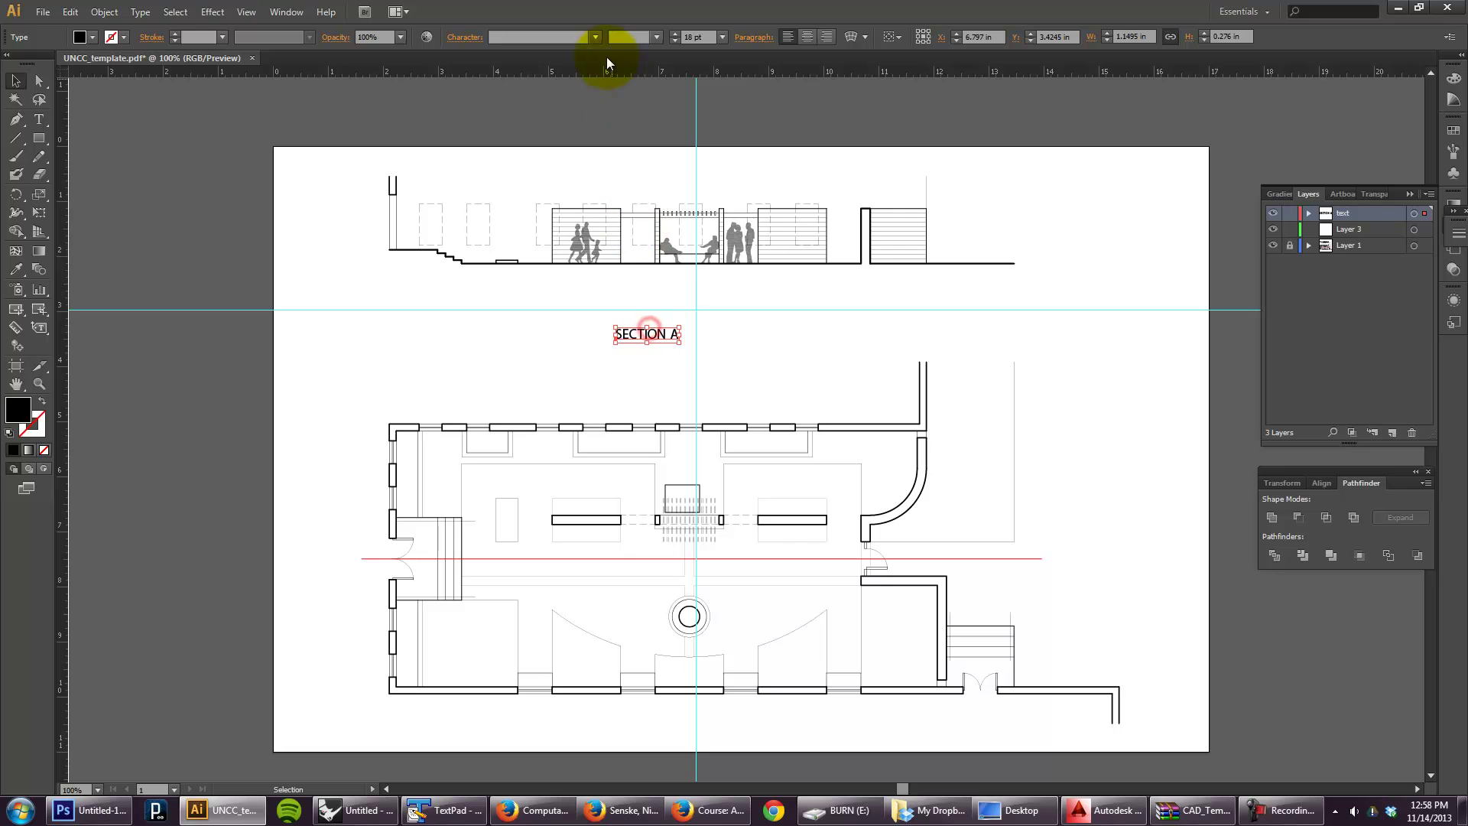
left_click(597, 36)
left_click_drag(644, 88, 643, 213)
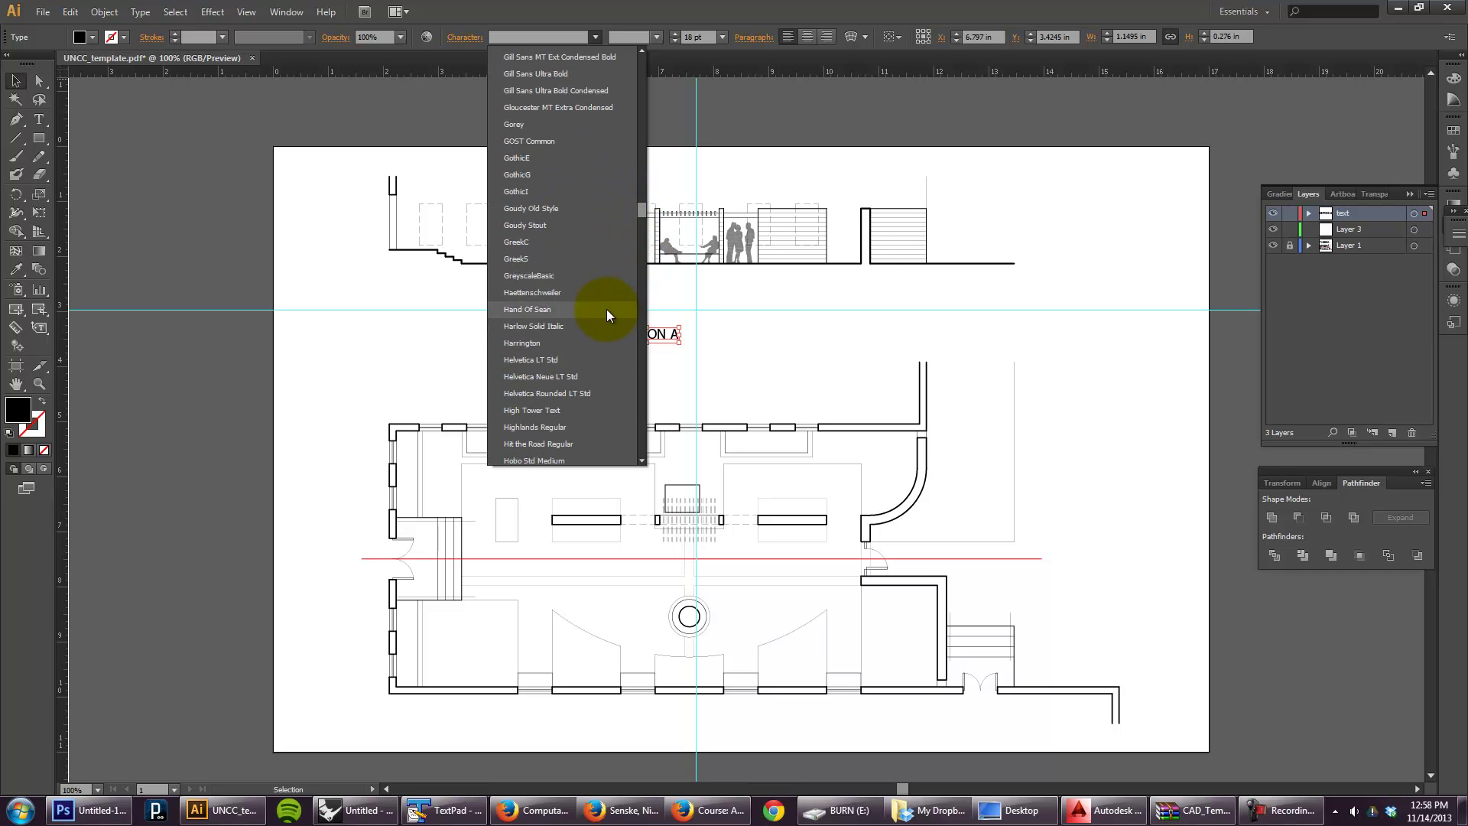
left_click(538, 362)
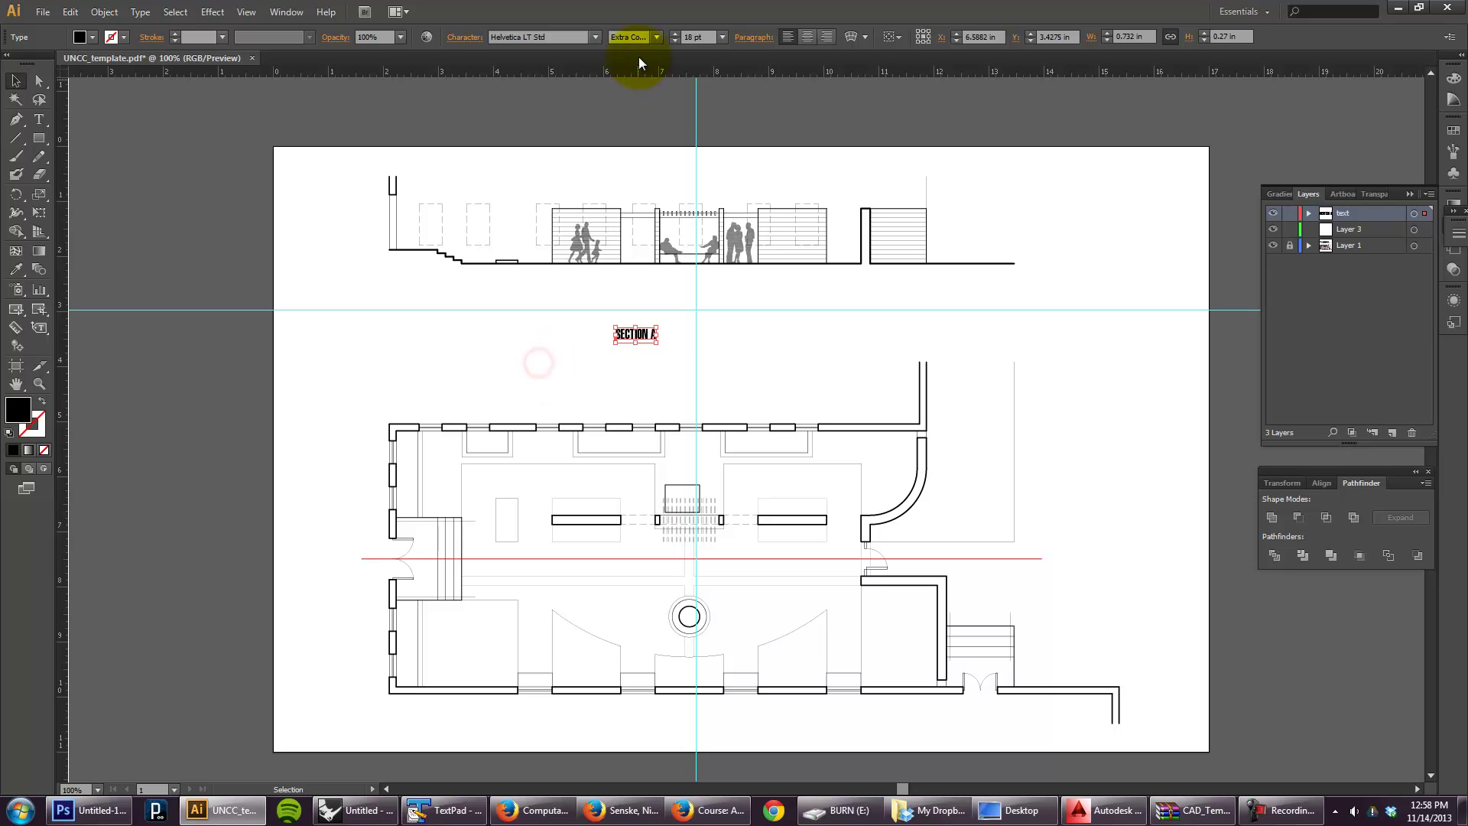
left_click(656, 37)
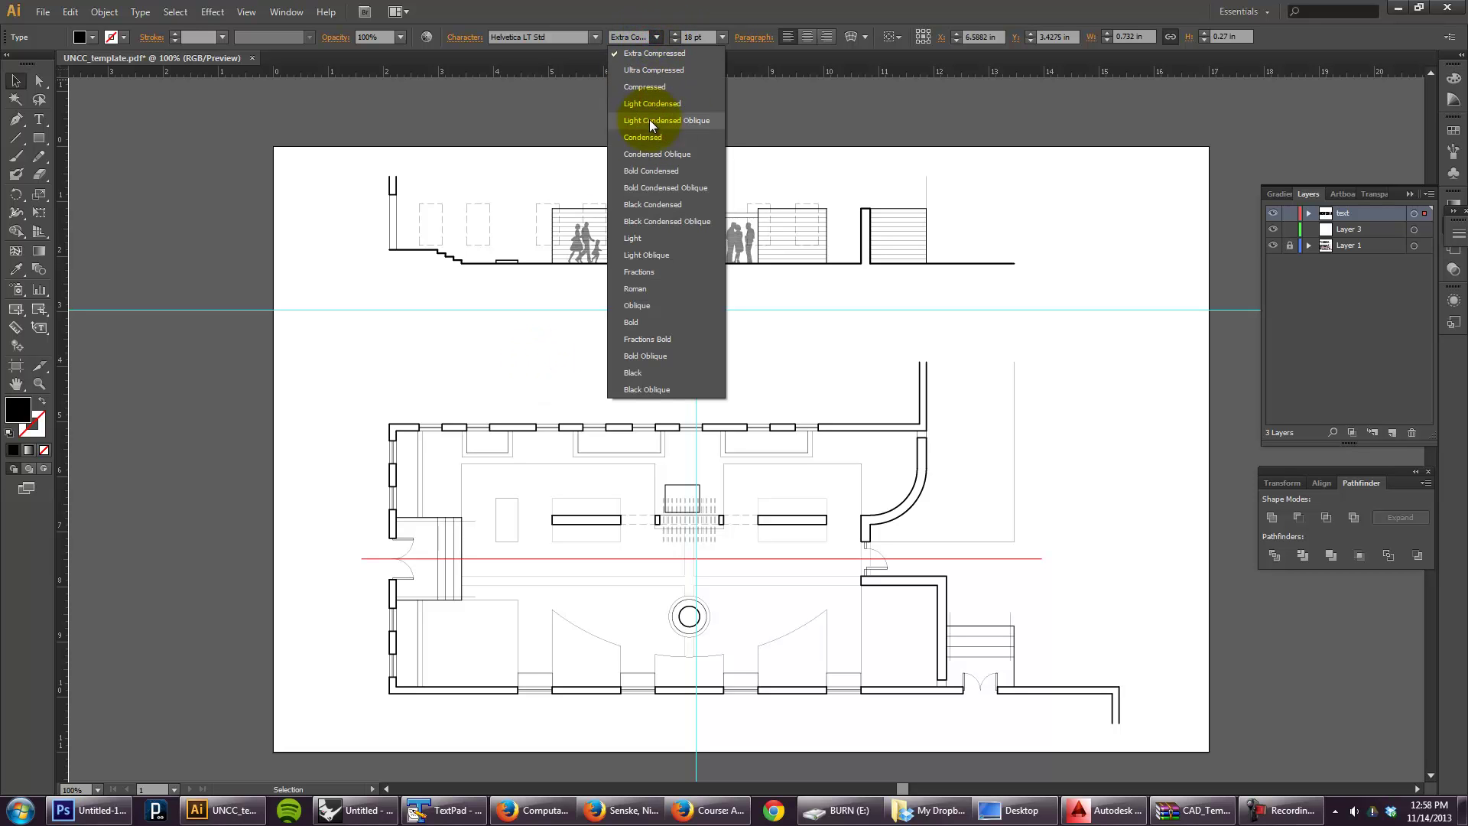
left_click(647, 237)
Step: Move SECTION A onto the centre guide under the section, nudging it right and up
left_click_drag(656, 334, 701, 312)
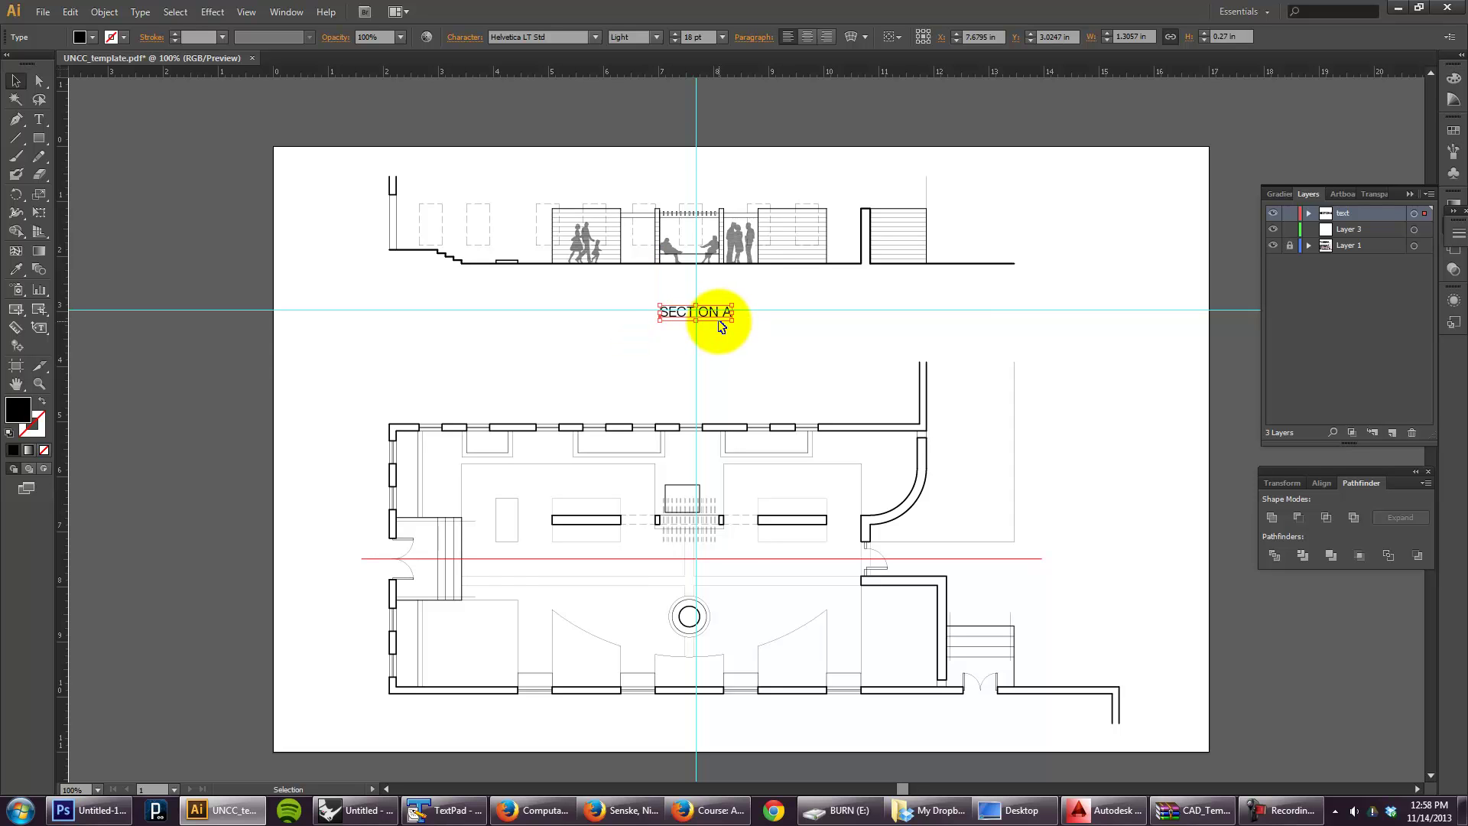
key("Right")
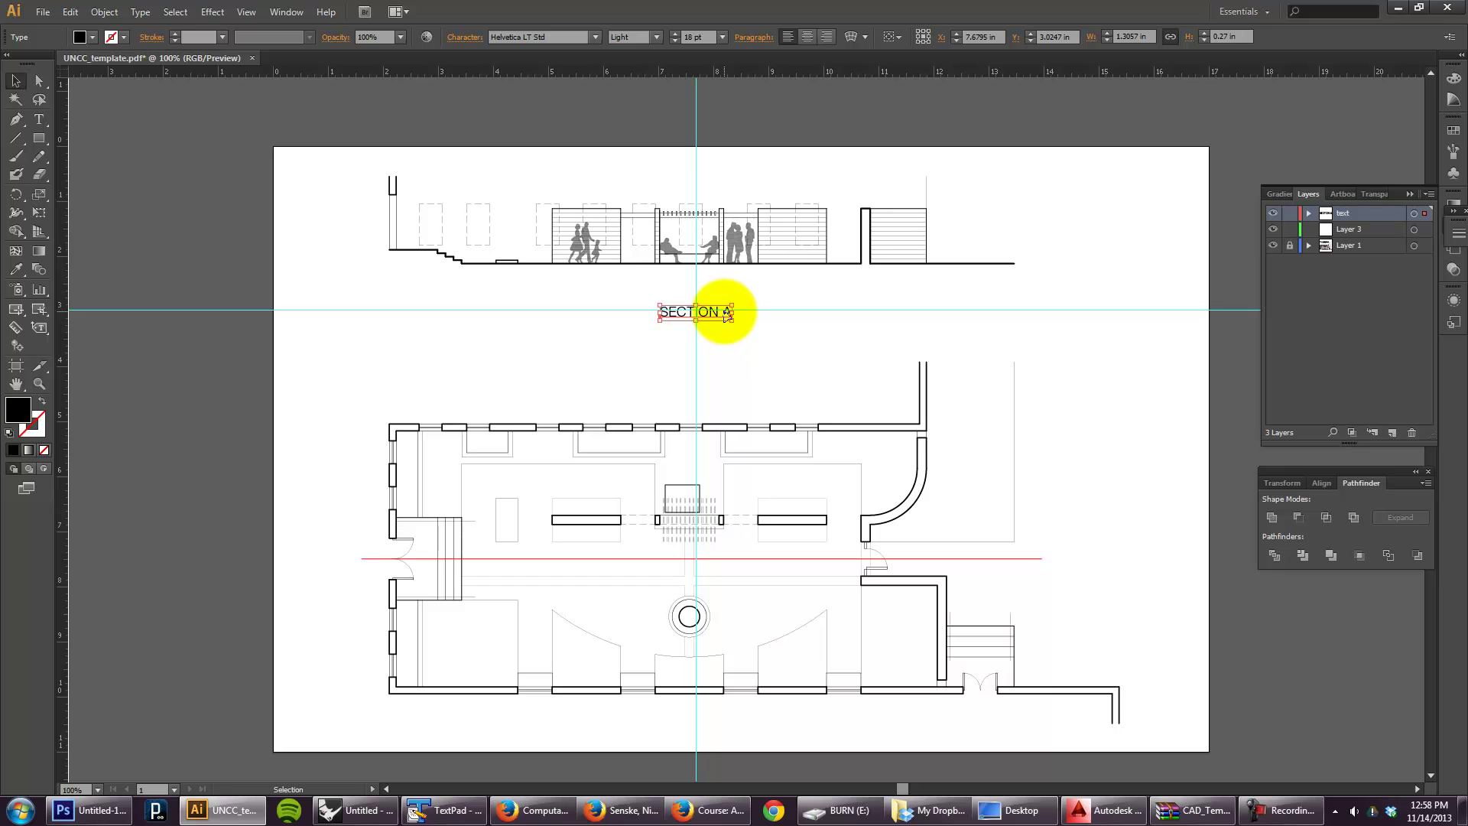
key("Up")
key("Up")
key("Up")
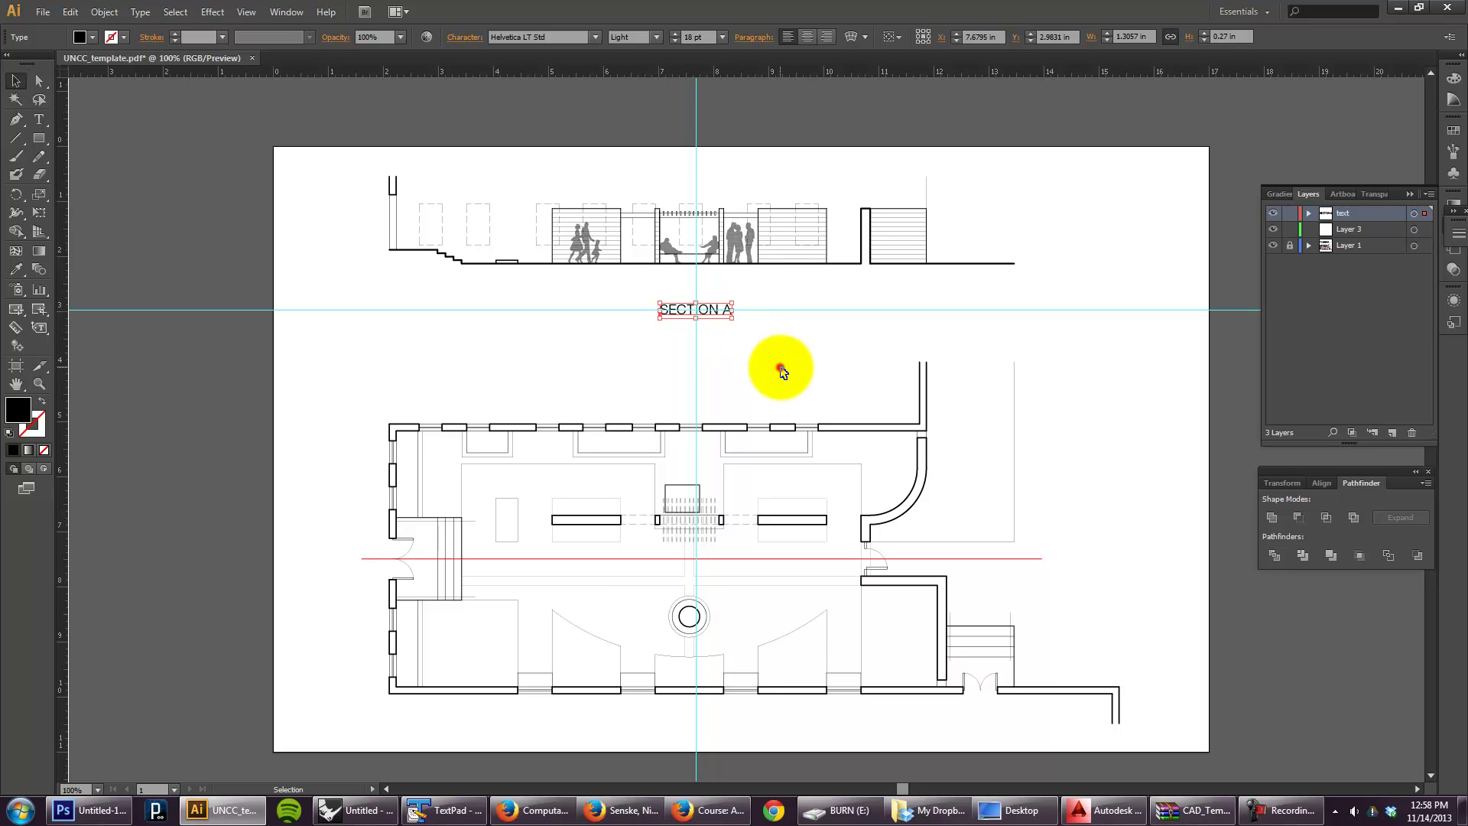
Step: Copy SECTION A below the plan and centre-align the copy's text
left_click(775, 367)
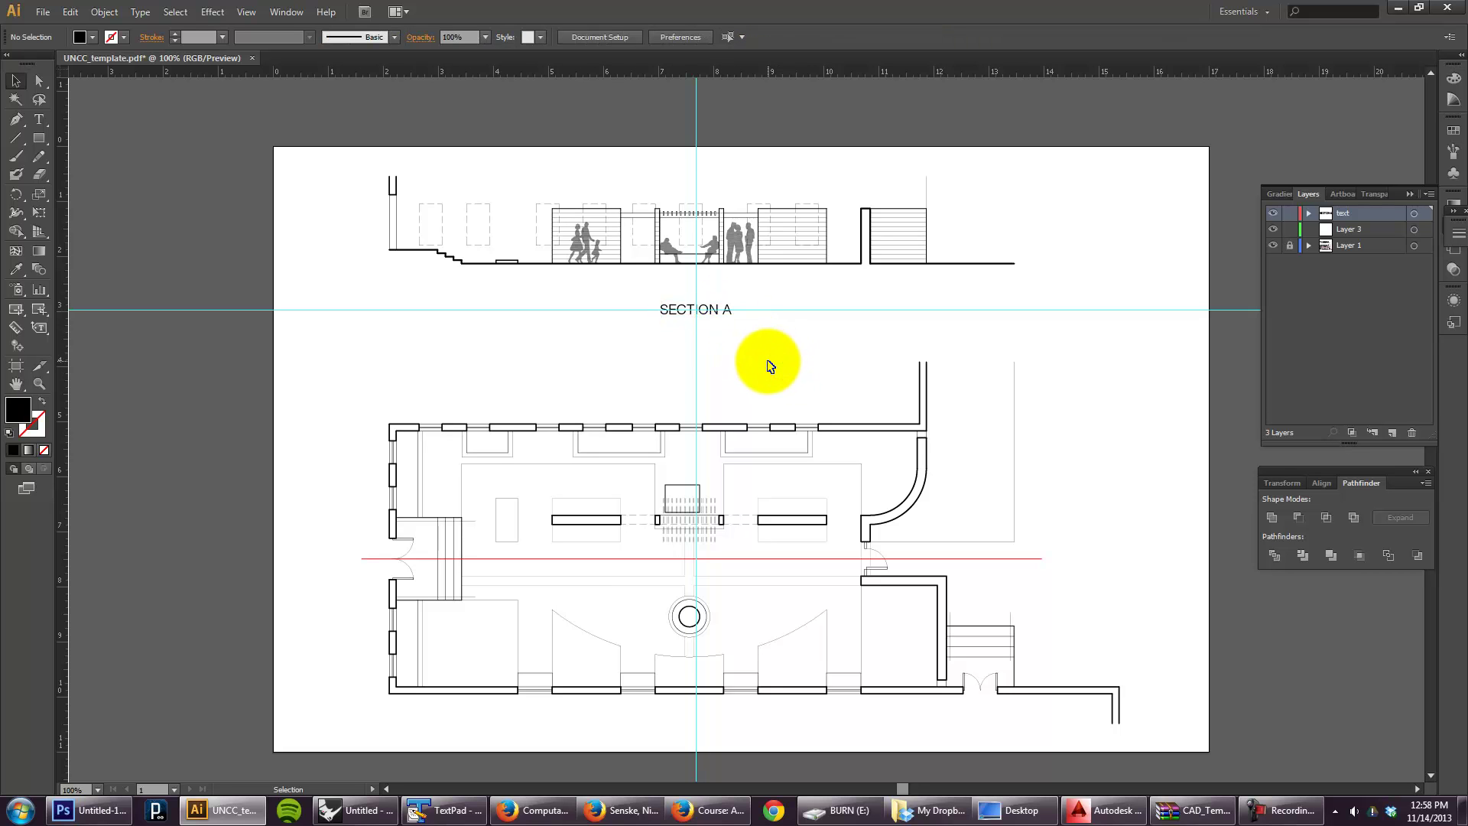
left_click(711, 311)
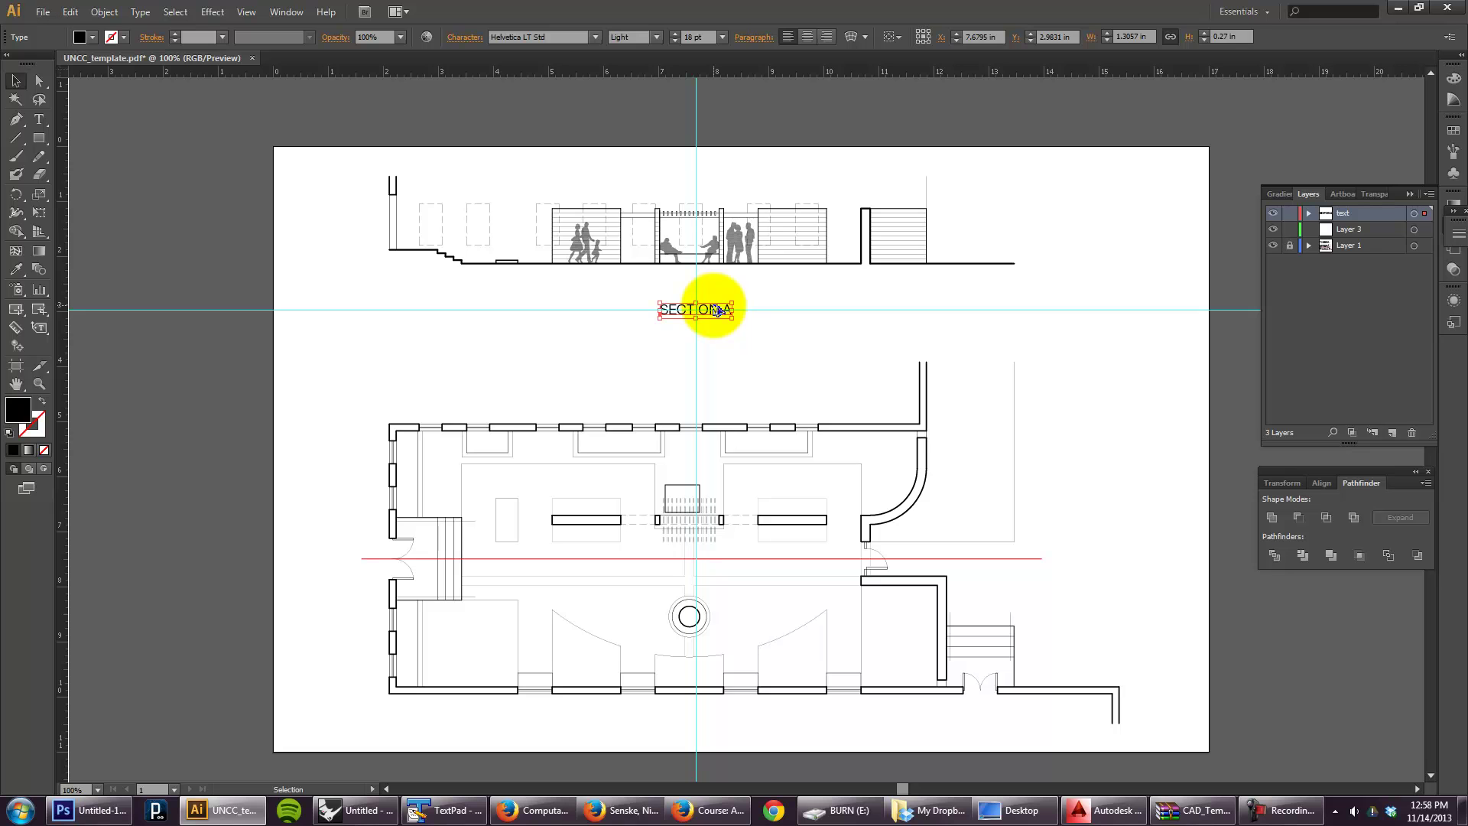
left_click_drag(719, 310, 708, 723)
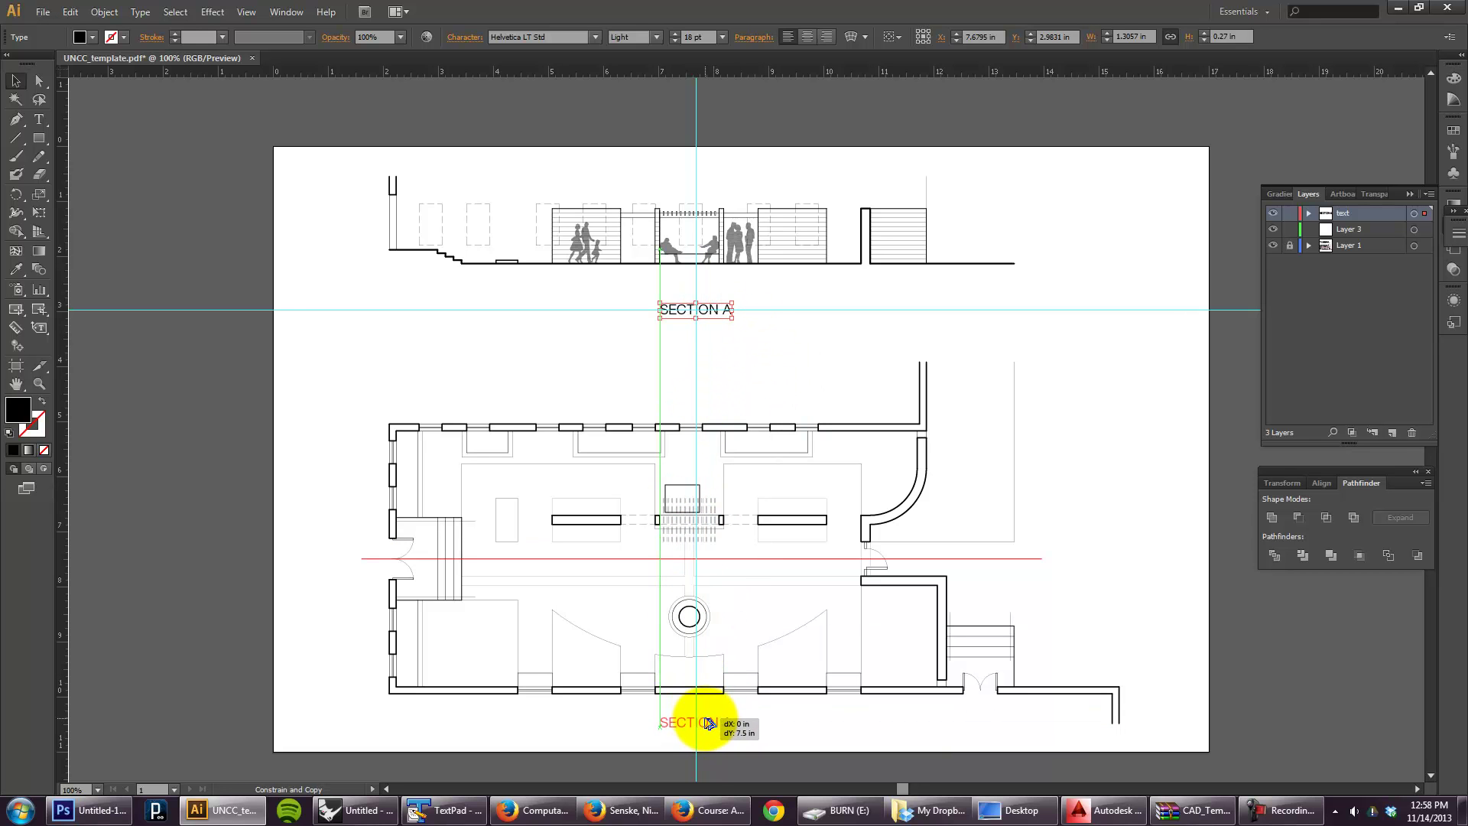
left_click_drag(709, 722, 658, 717)
double_click(733, 731)
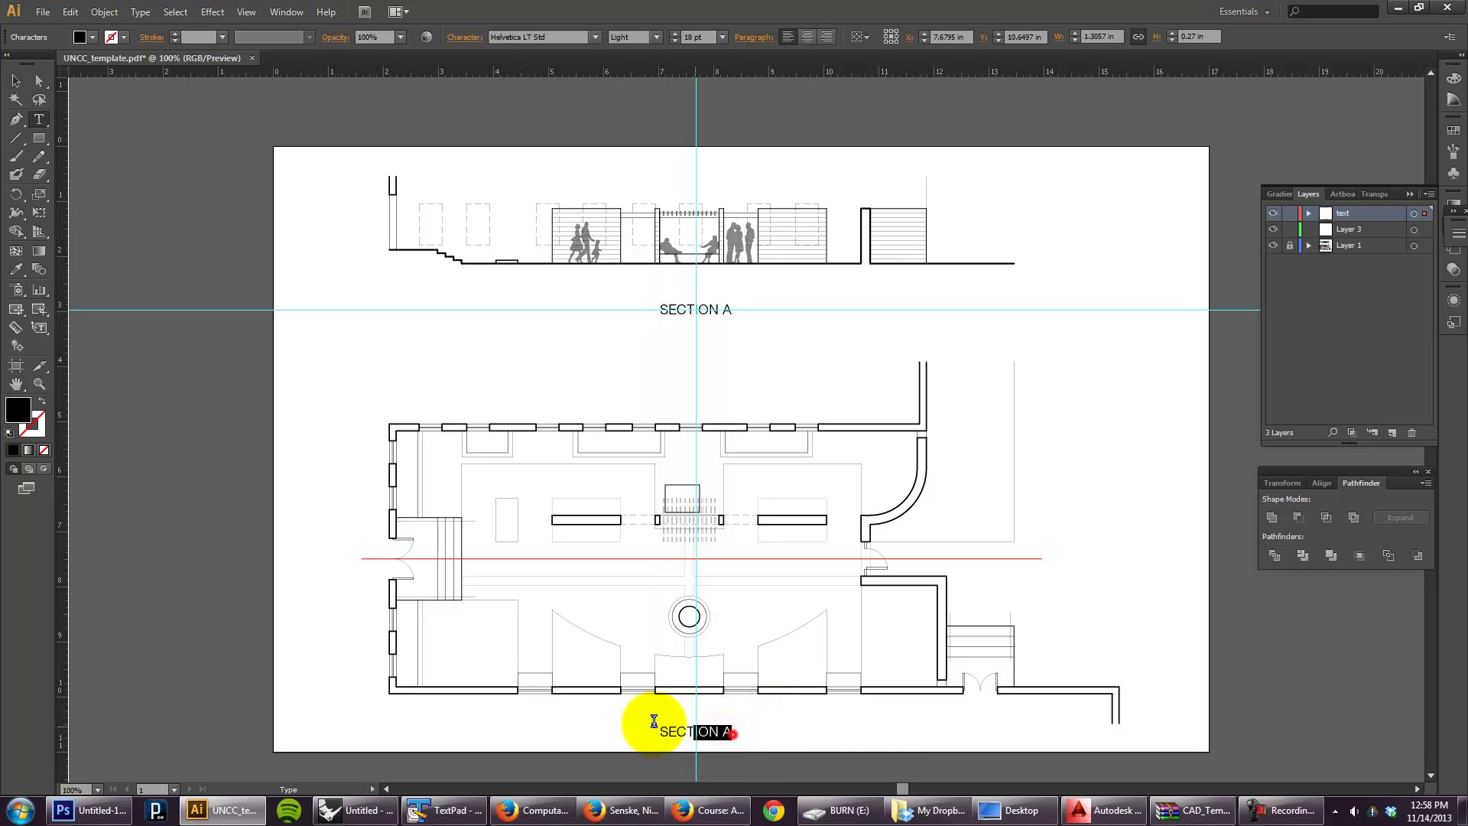
left_click(807, 39)
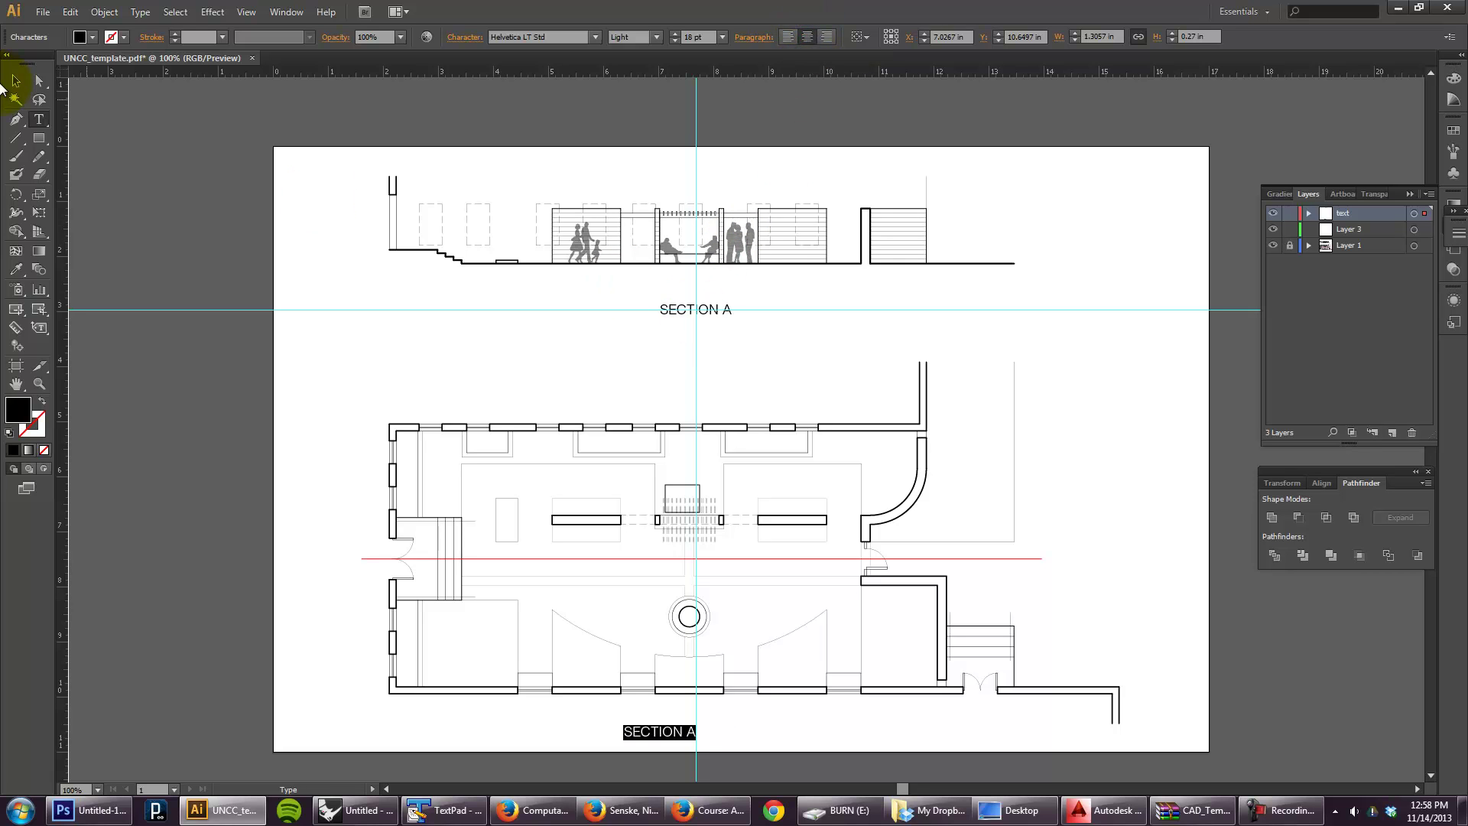
left_click(14, 79)
Step: Centre-align SECTION A on the centre guide and delete the bottom copy
left_click(692, 310)
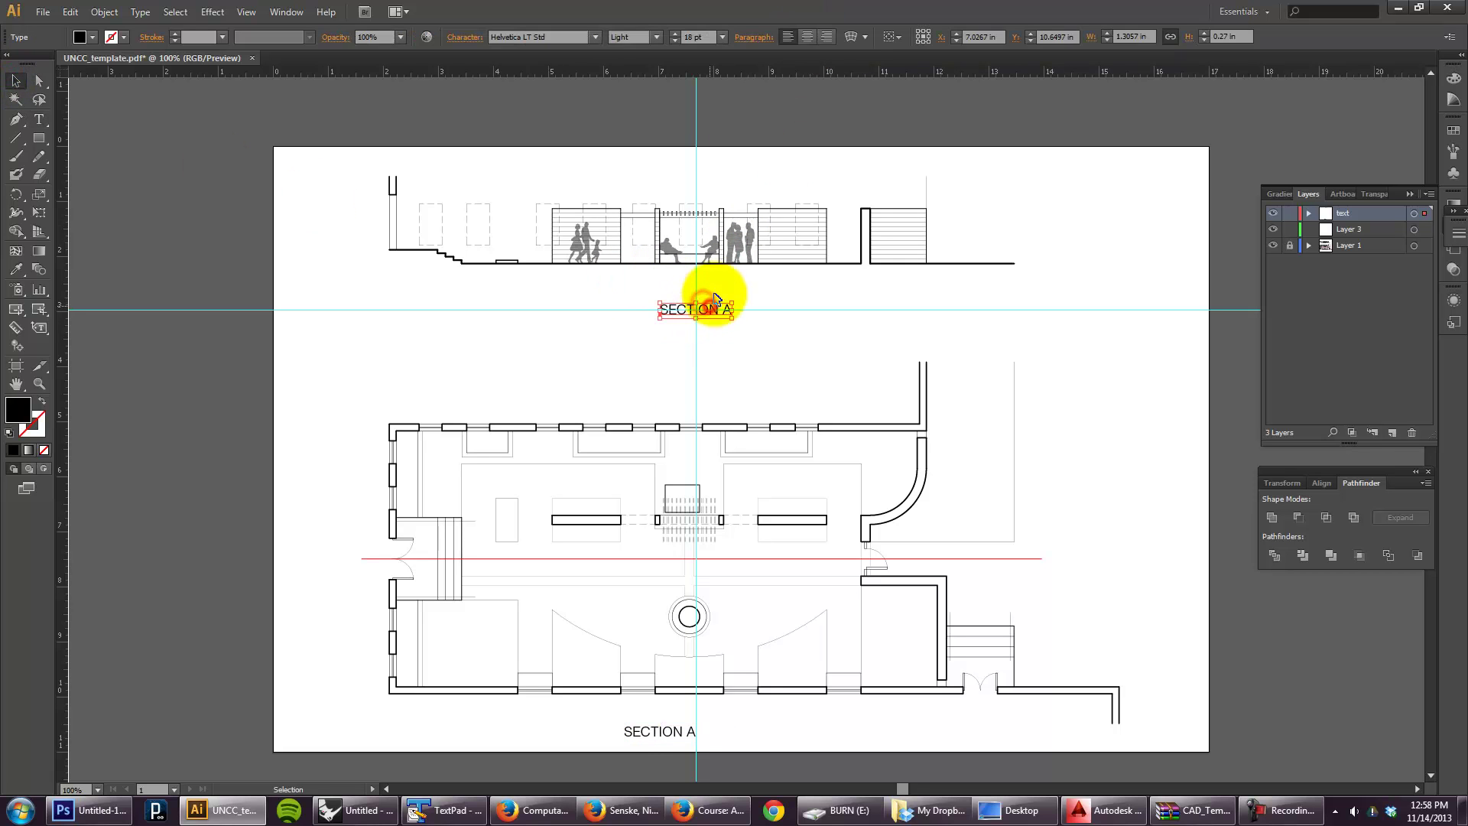
left_click(807, 36)
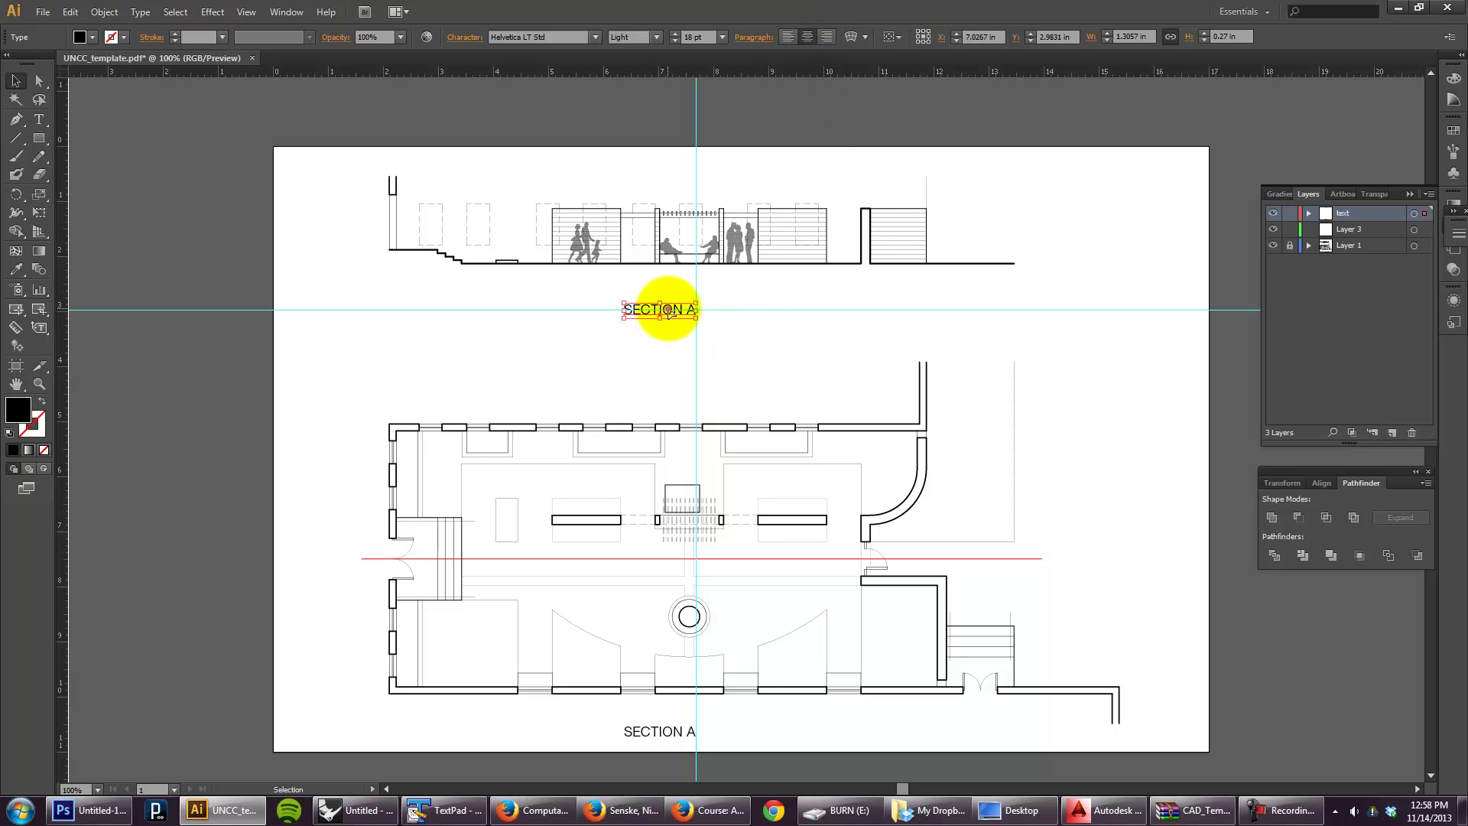
left_click_drag(666, 309, 715, 313)
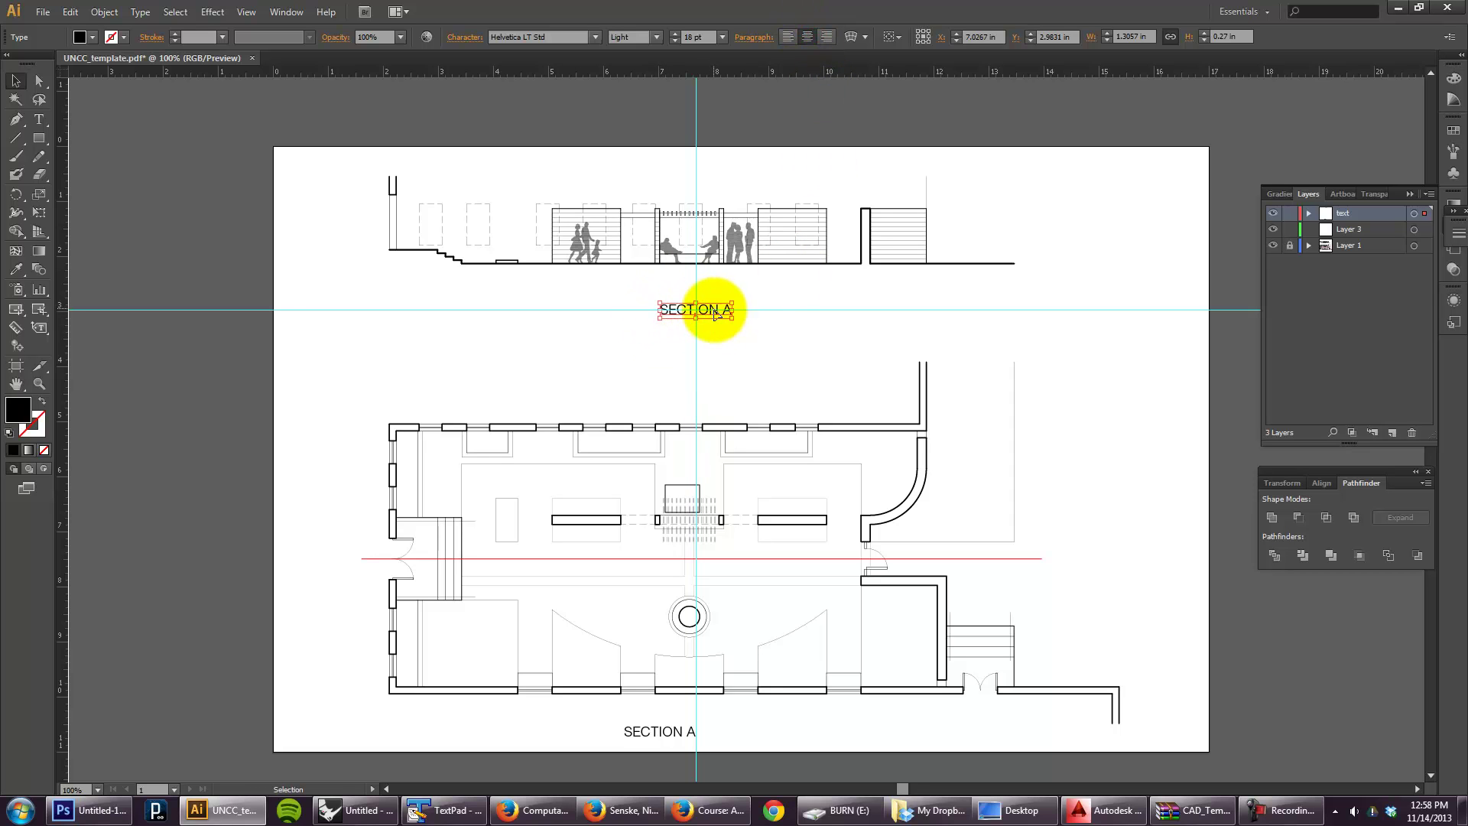
left_click(688, 729)
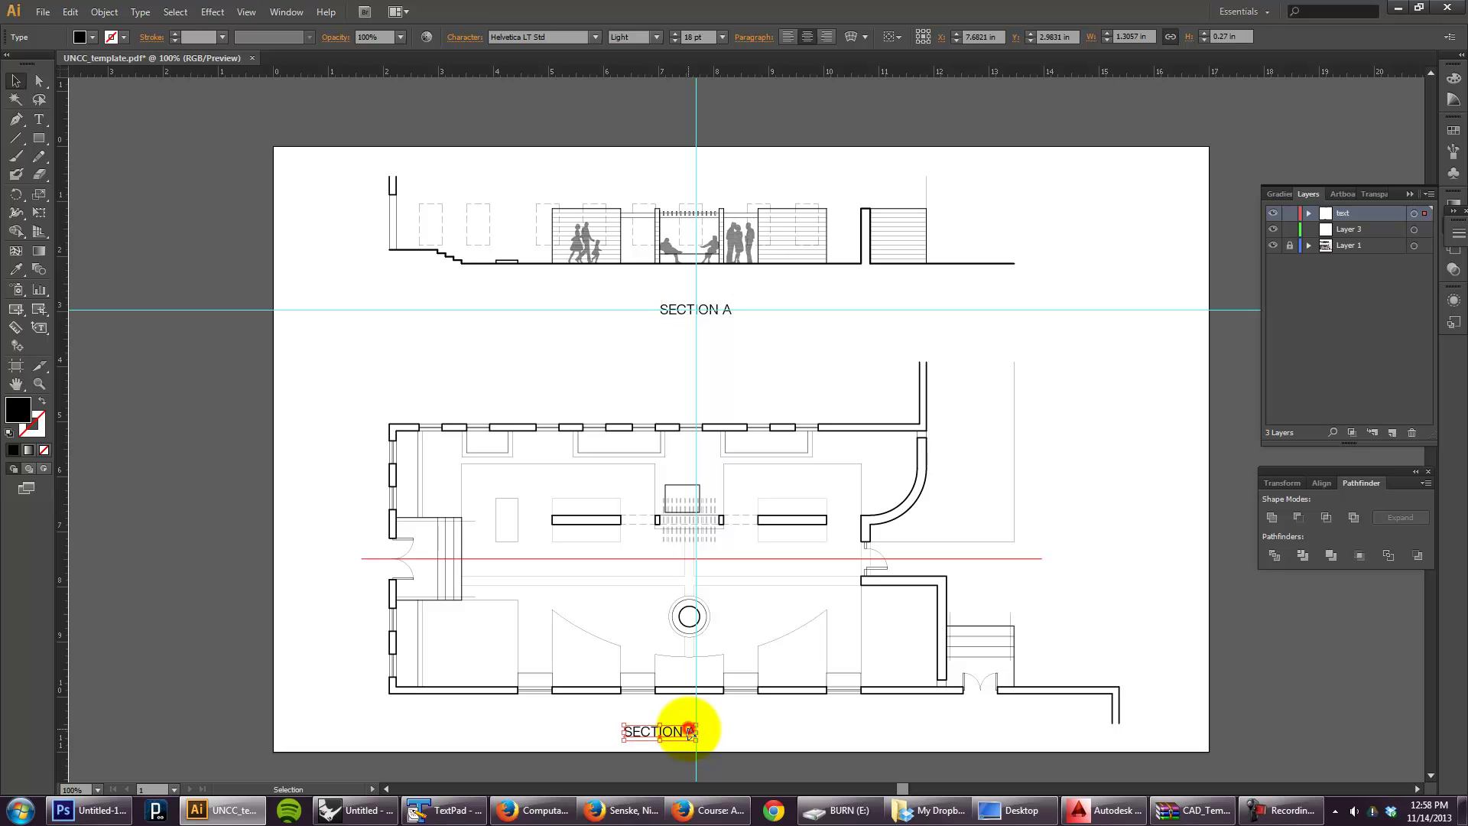
key("Delete")
Step: Drag a new copy of SECTION A below the plan and retype it as 'PLAN'
left_click_drag(707, 307, 720, 728)
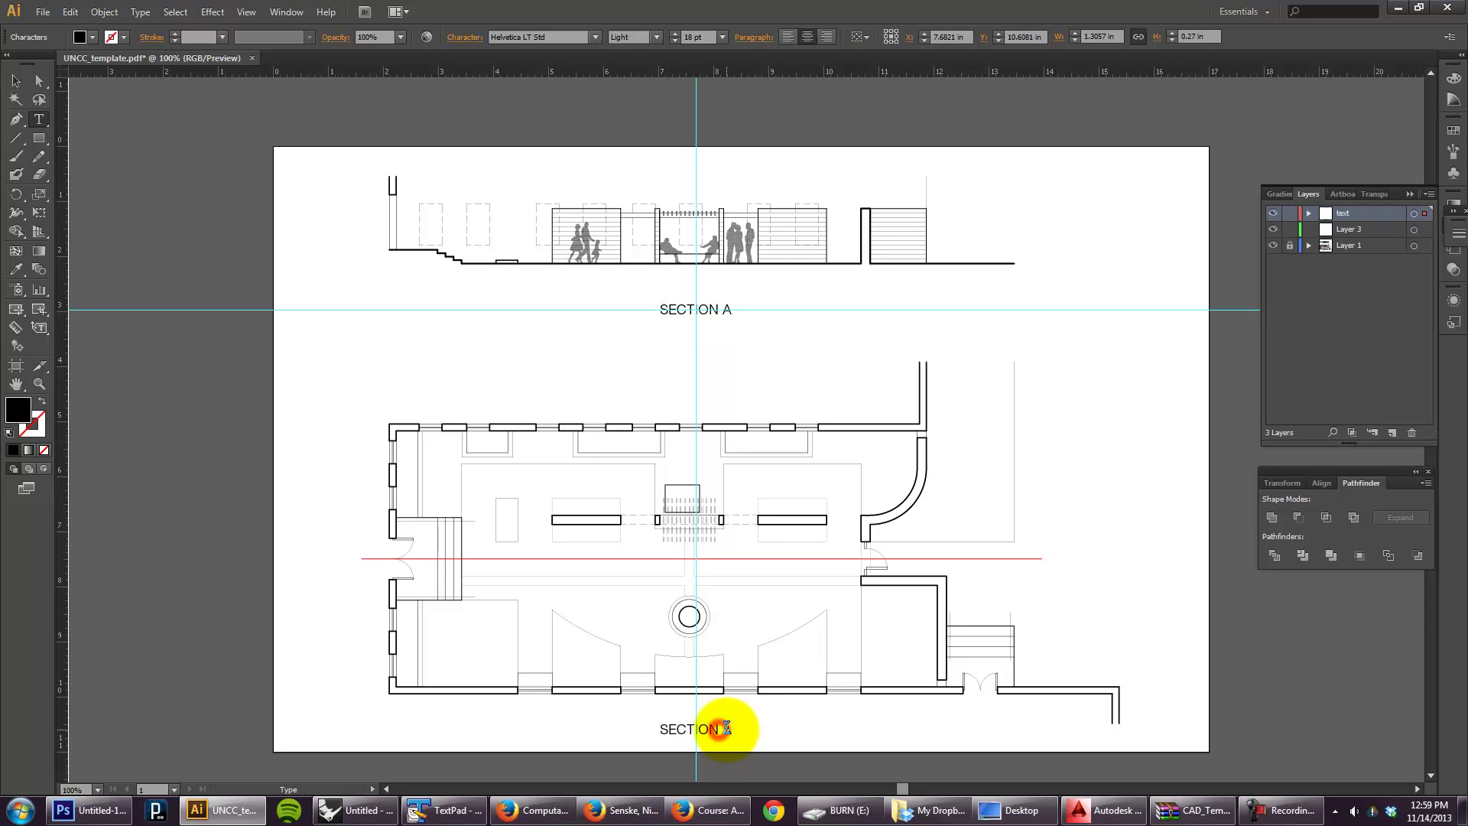
triple_click(721, 727)
type("PLAN")
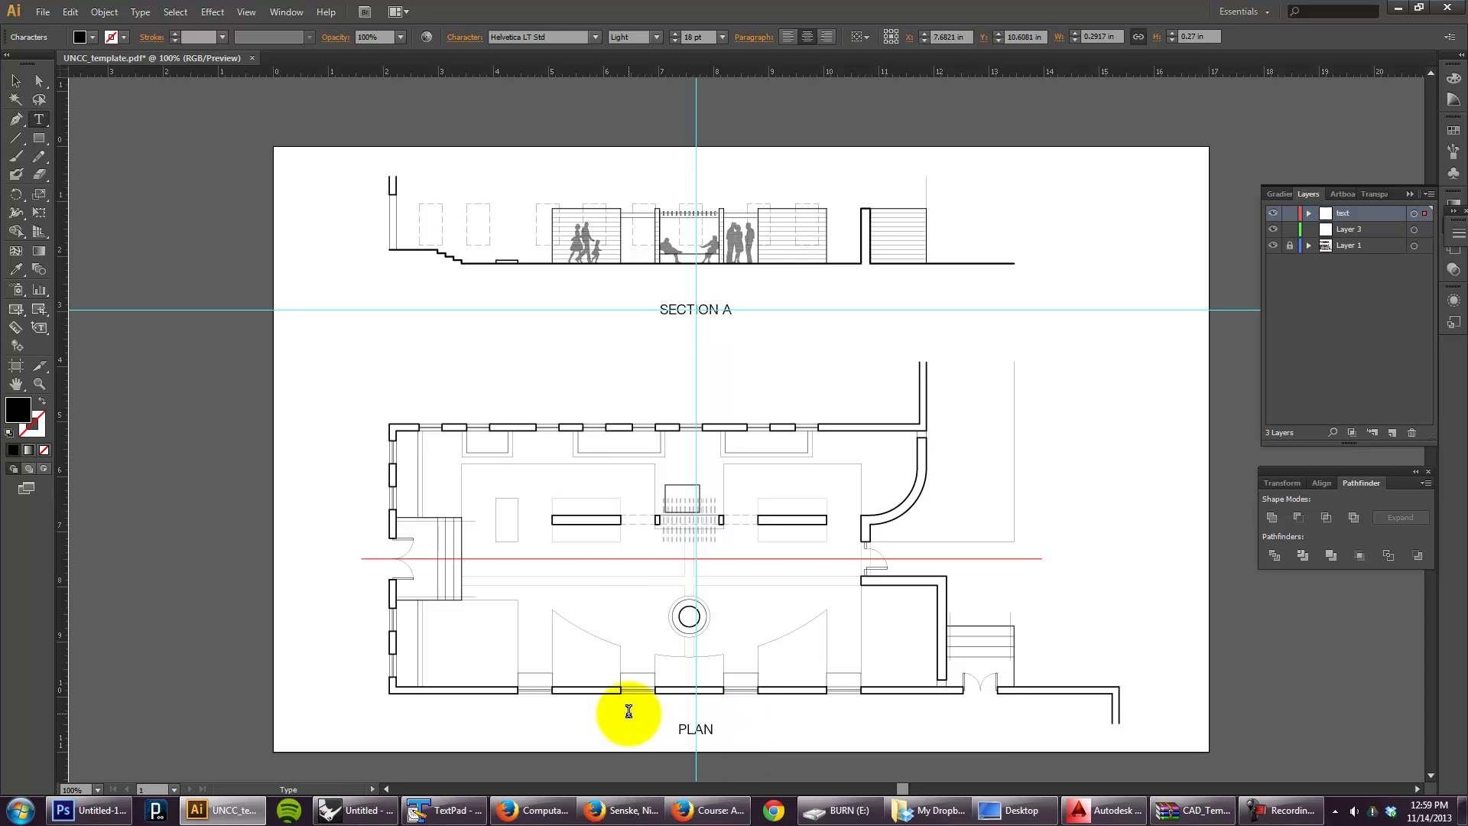
left_click(16, 80)
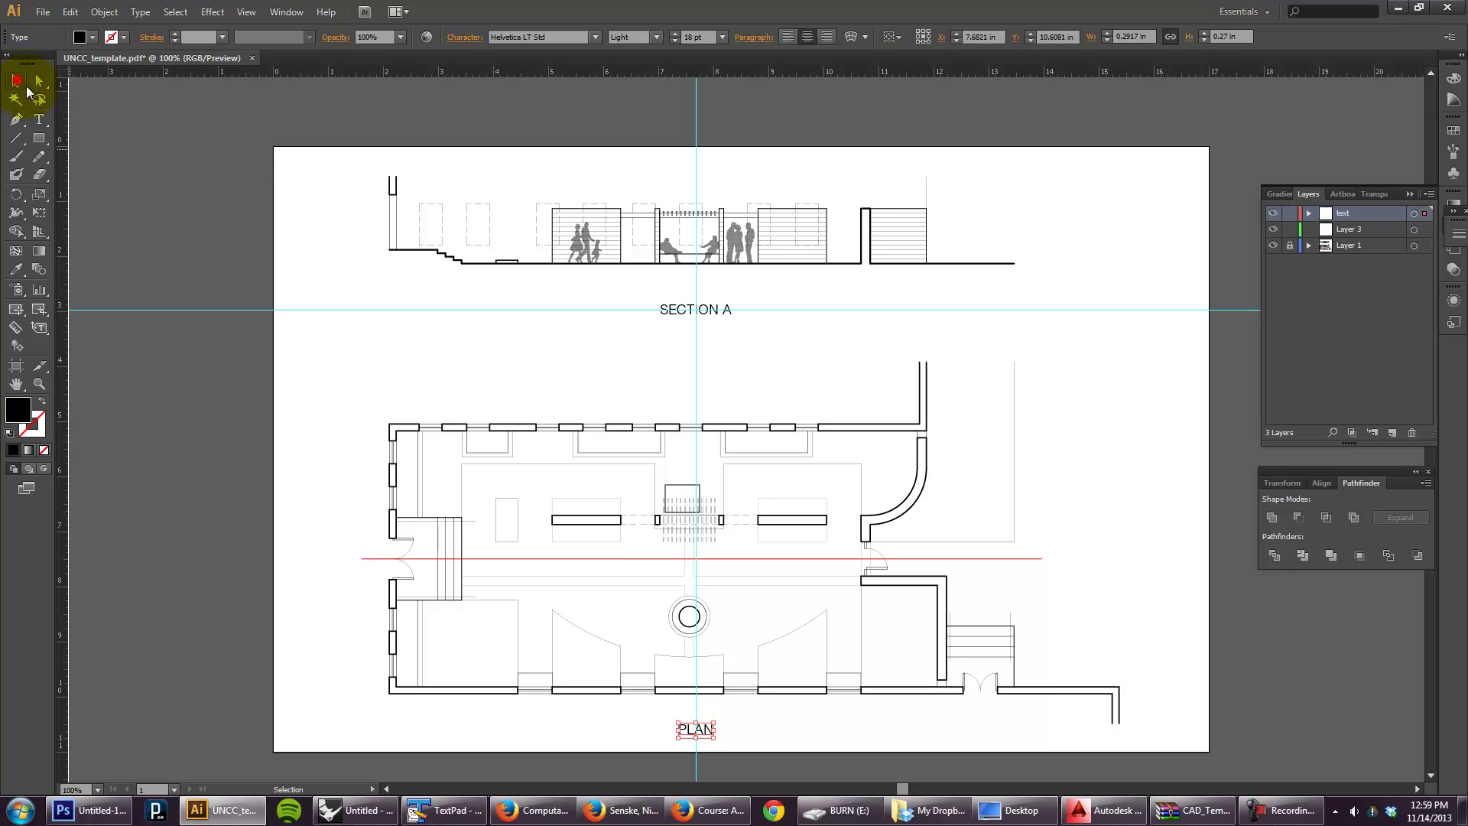
left_click(579, 374)
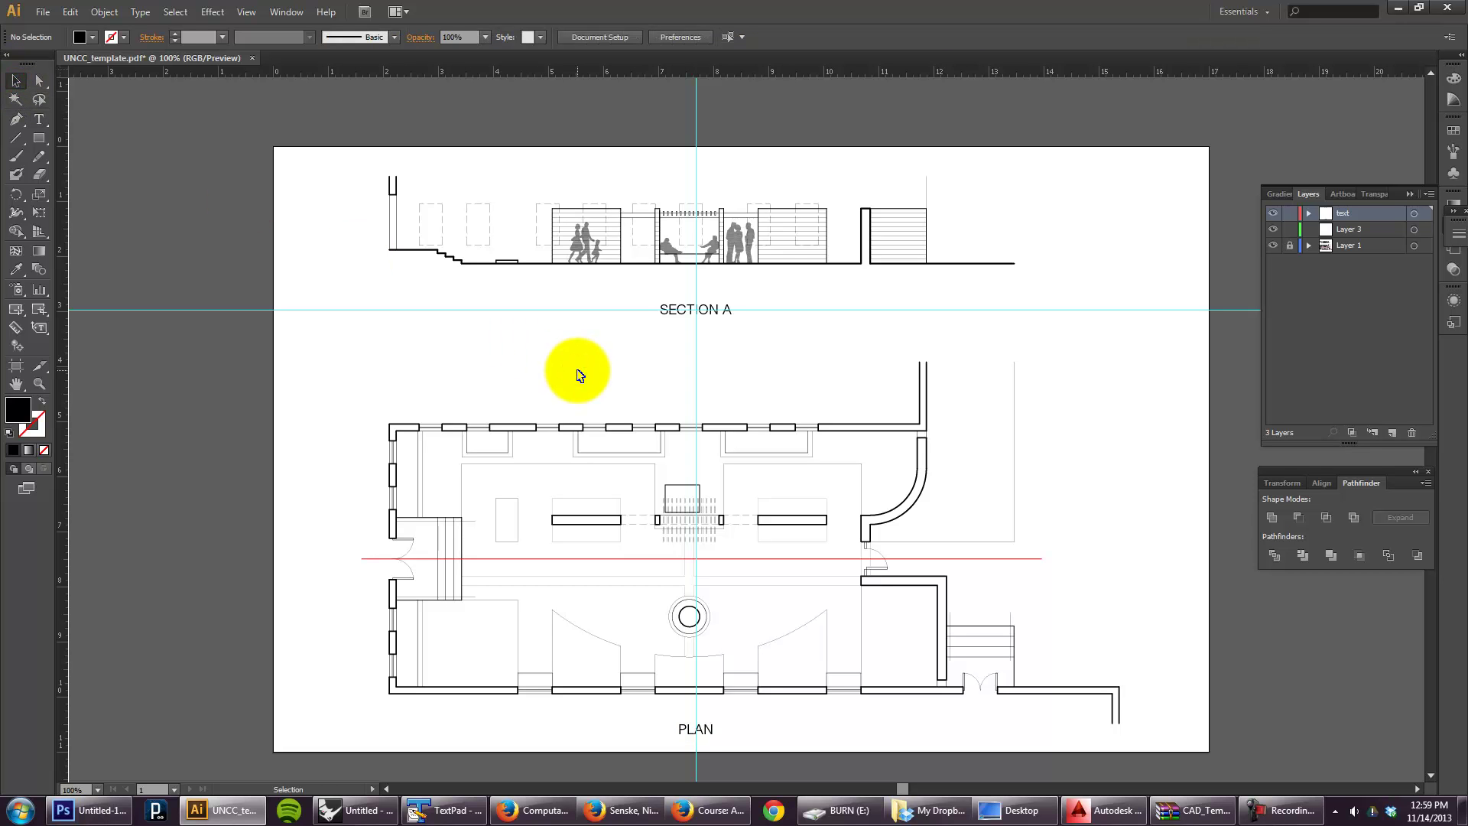
left_click(710, 316)
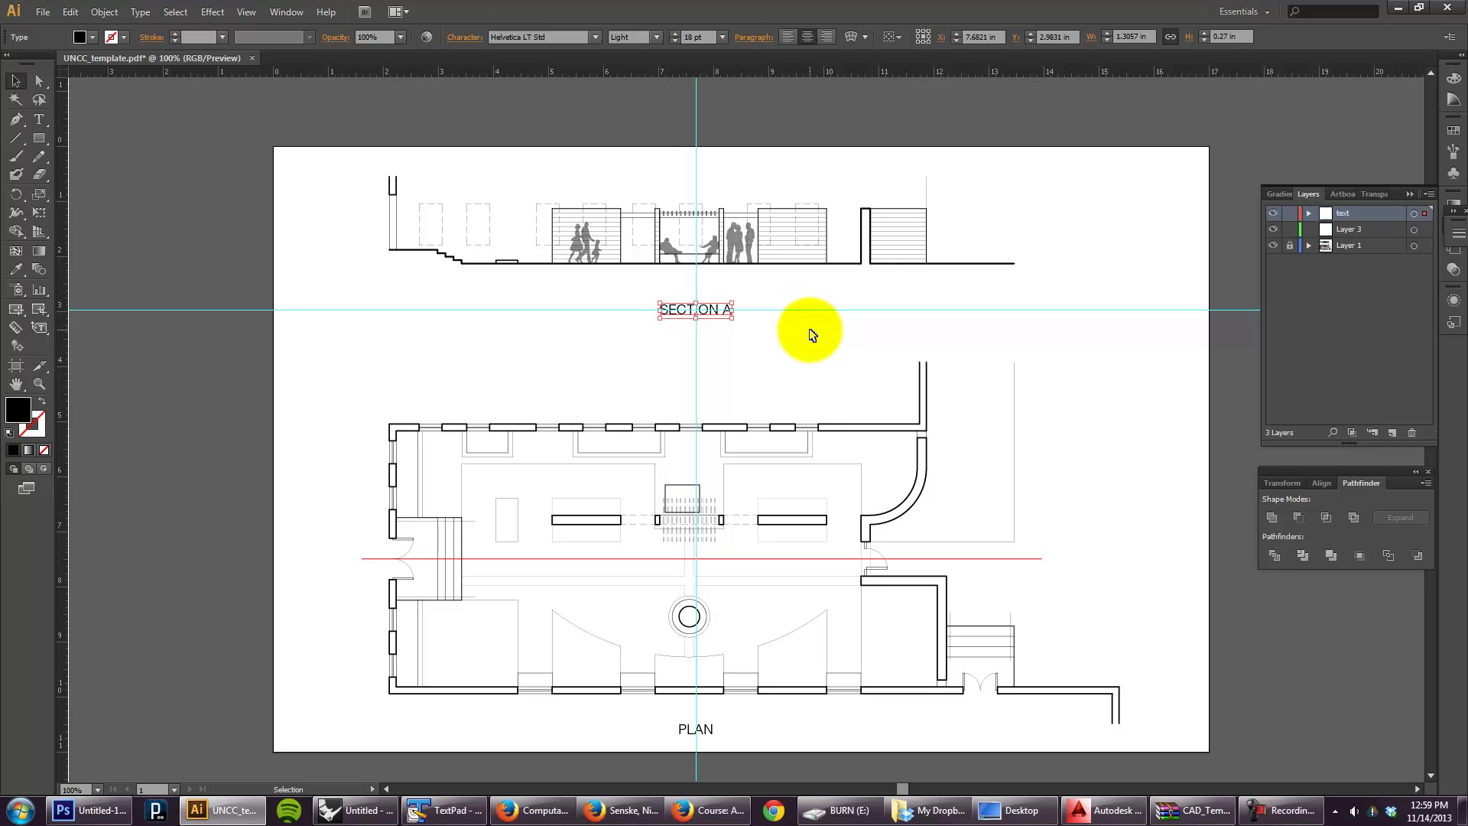
left_click(813, 359)
left_click(705, 311)
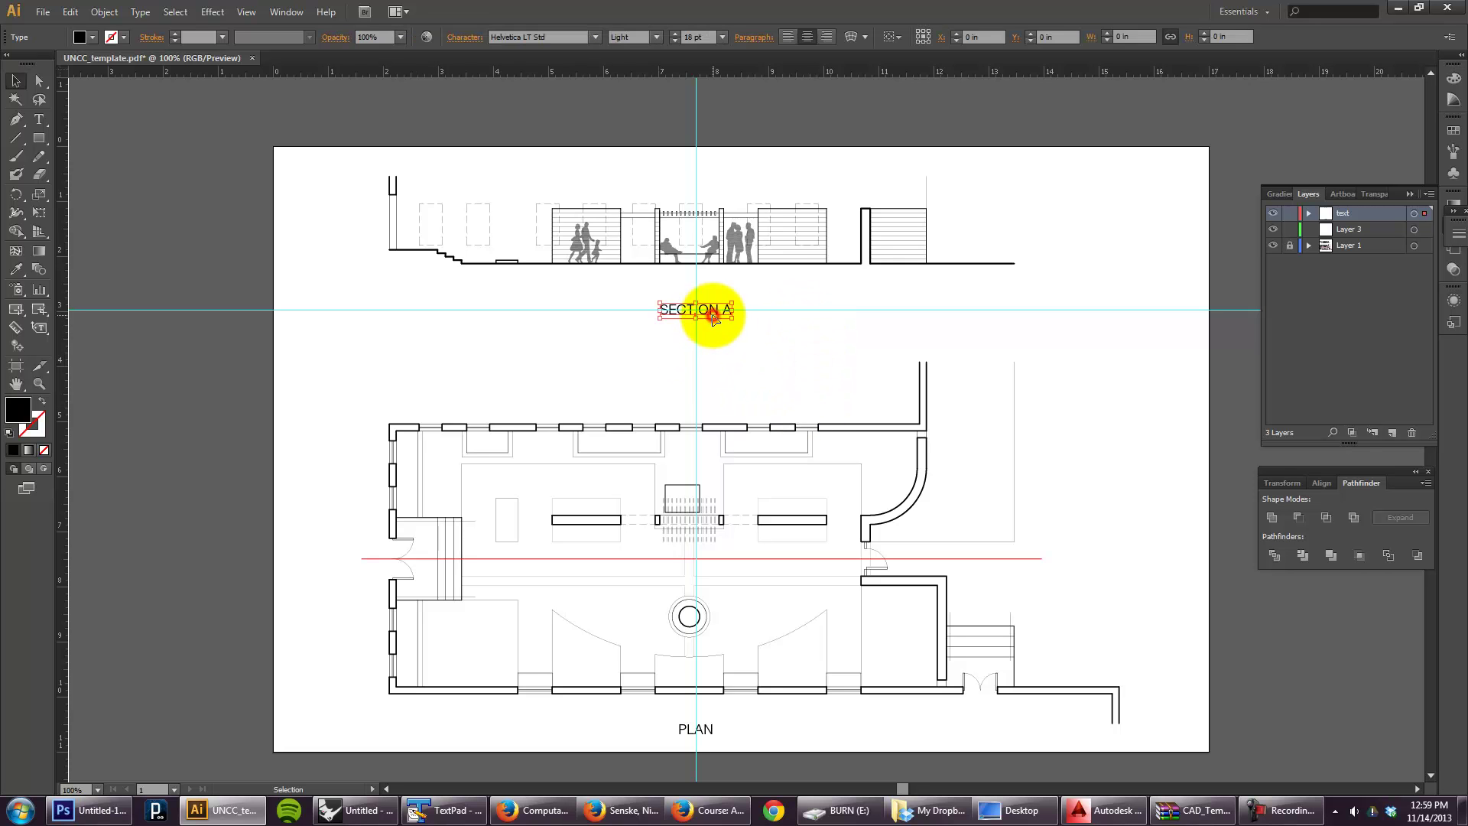
left_click(812, 407)
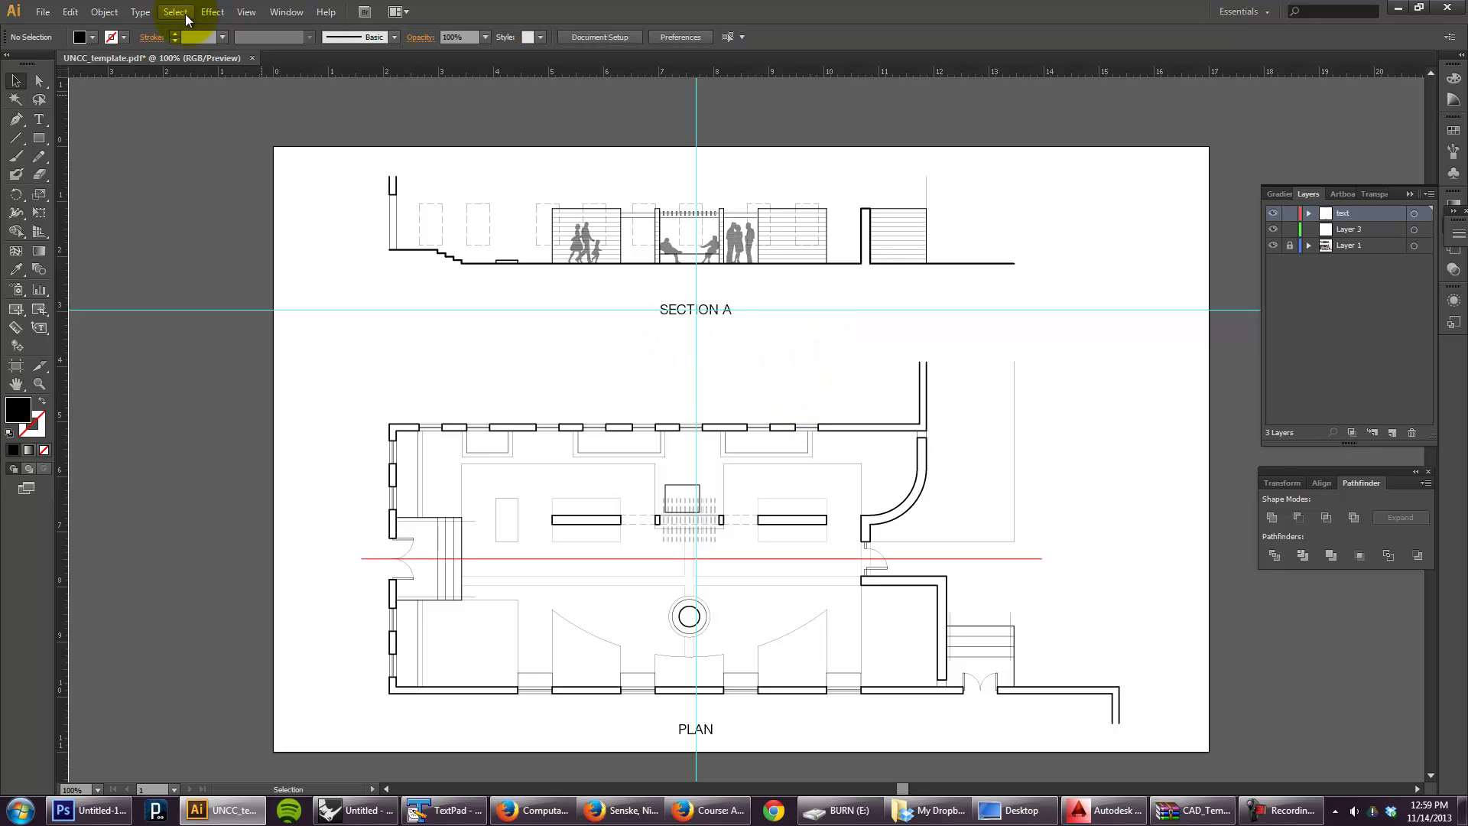
left_click(94, 11)
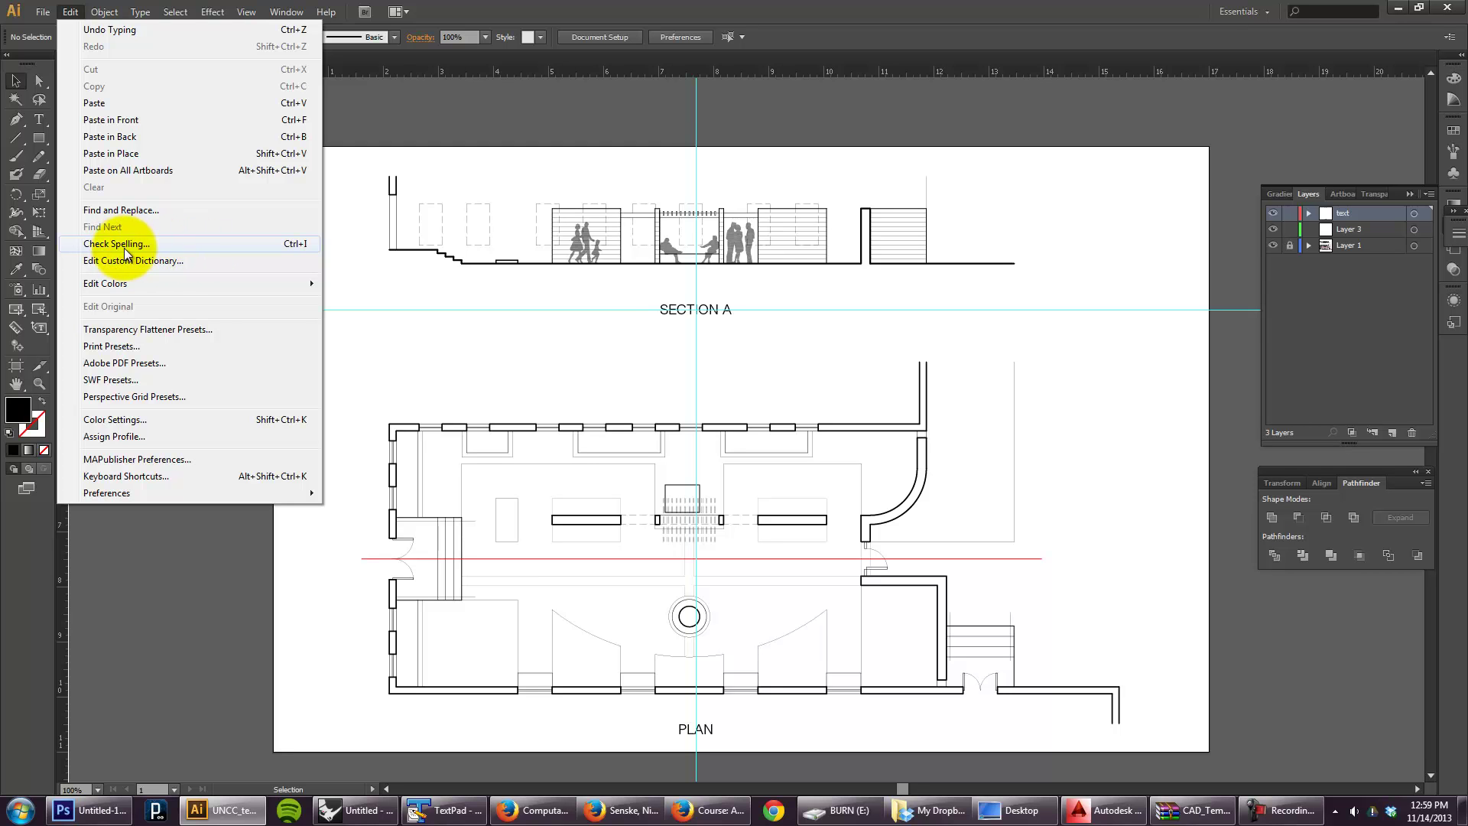
left_click(495, 363)
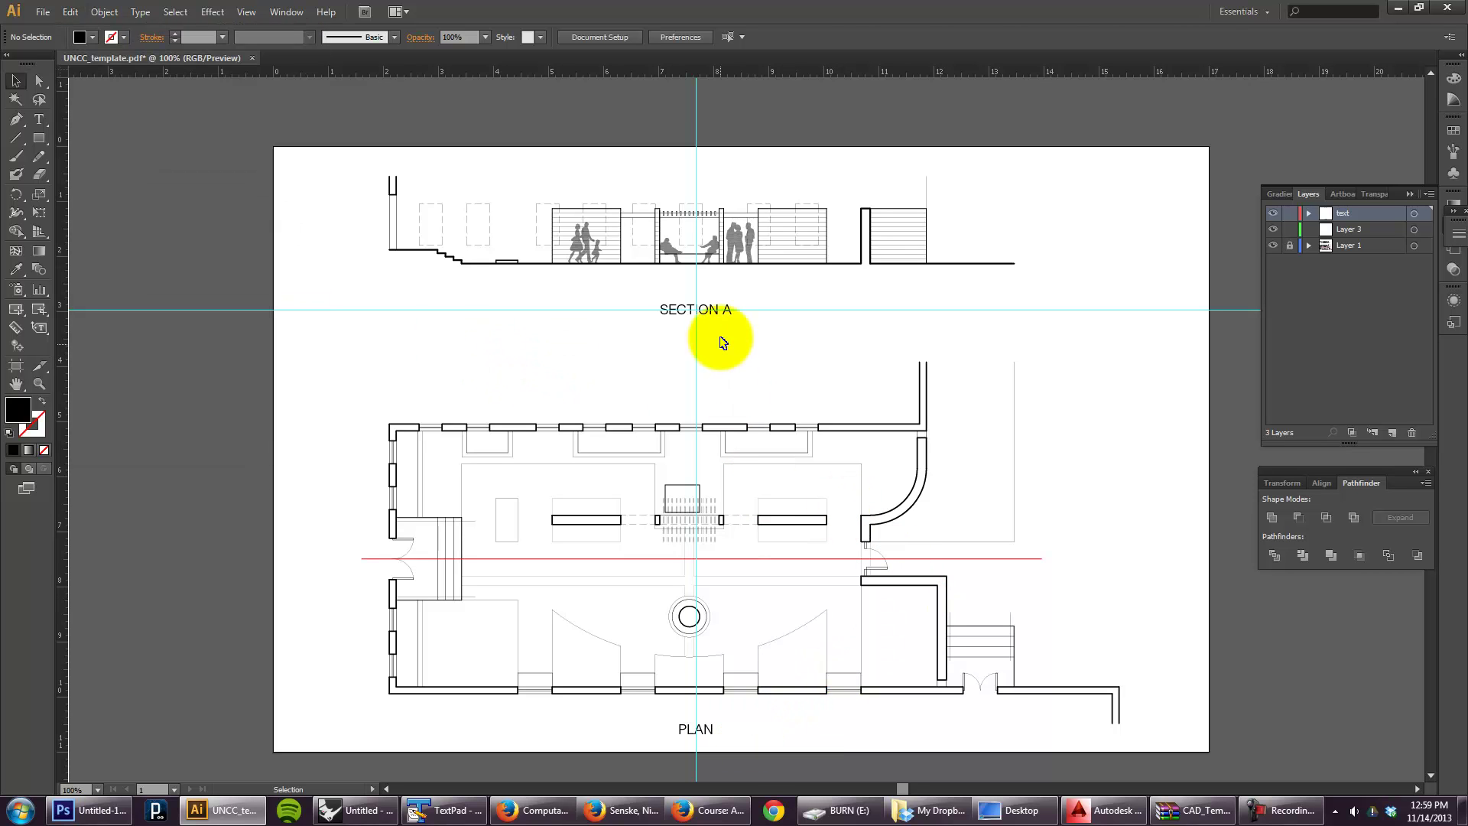
Step: Set the SECTION A label's font to Arial, then glance at its font styles without changing them
left_click(723, 312)
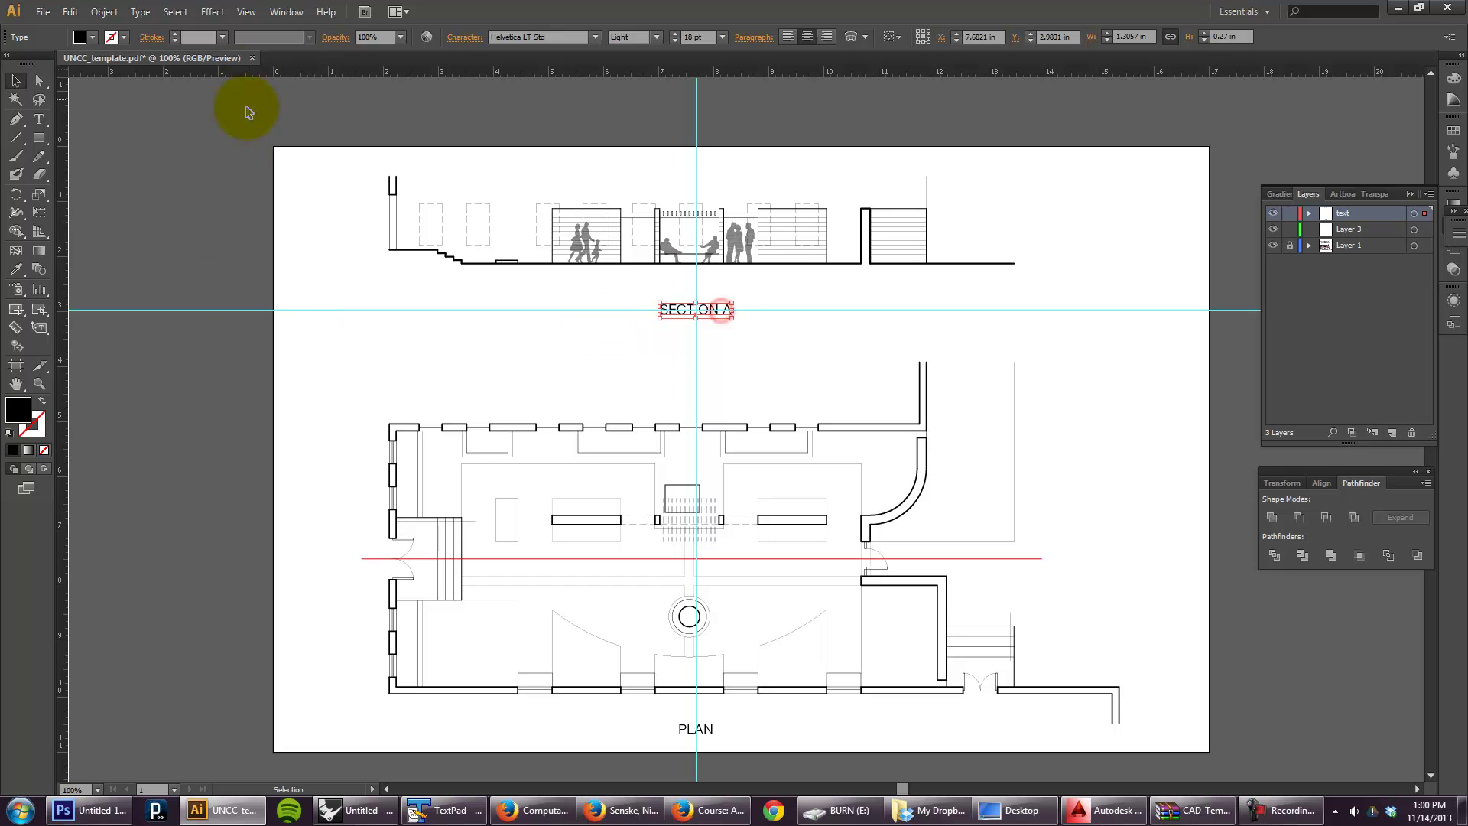
left_click(577, 37)
type("Arial")
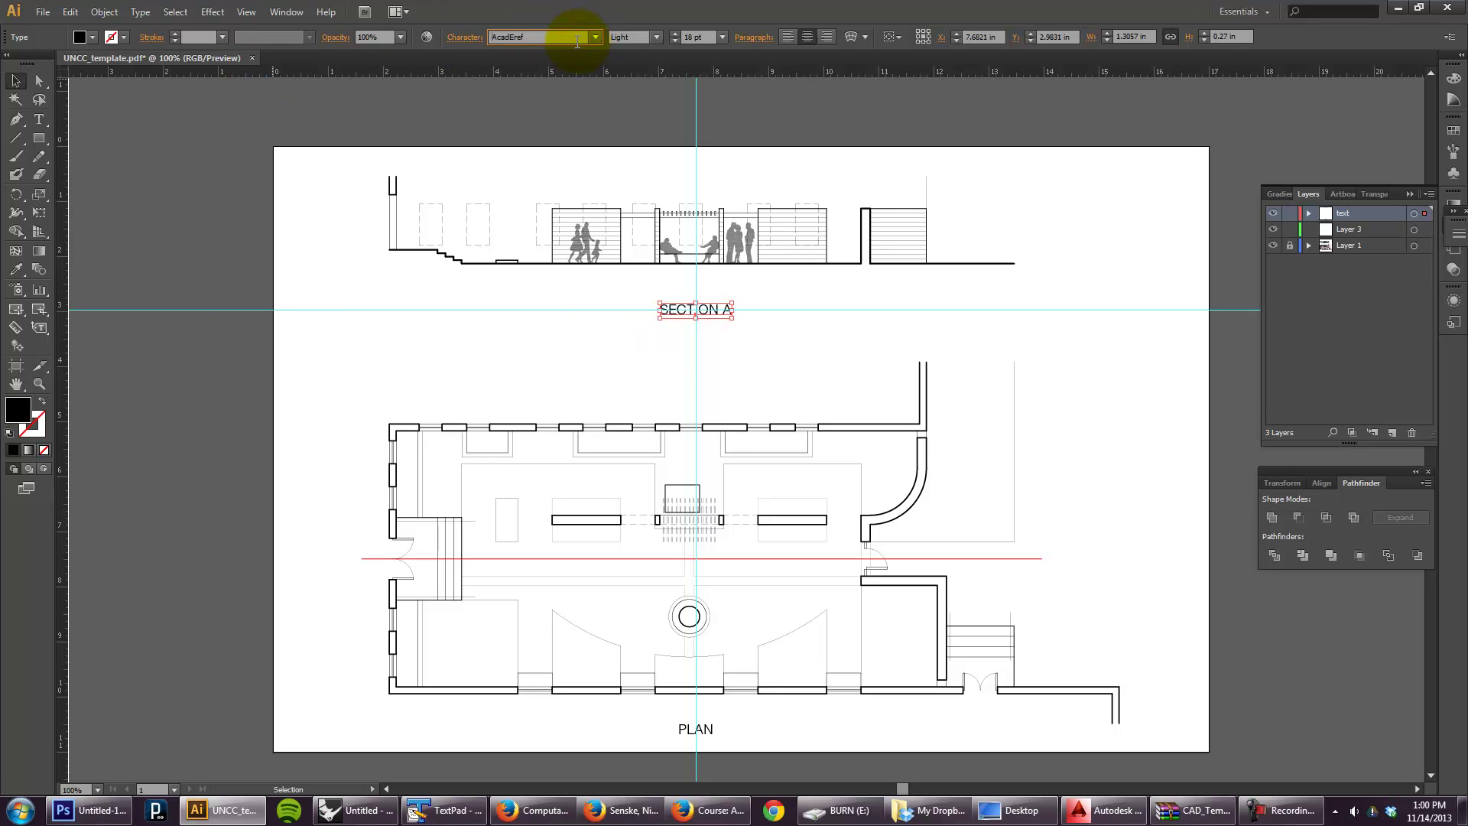
key("Return")
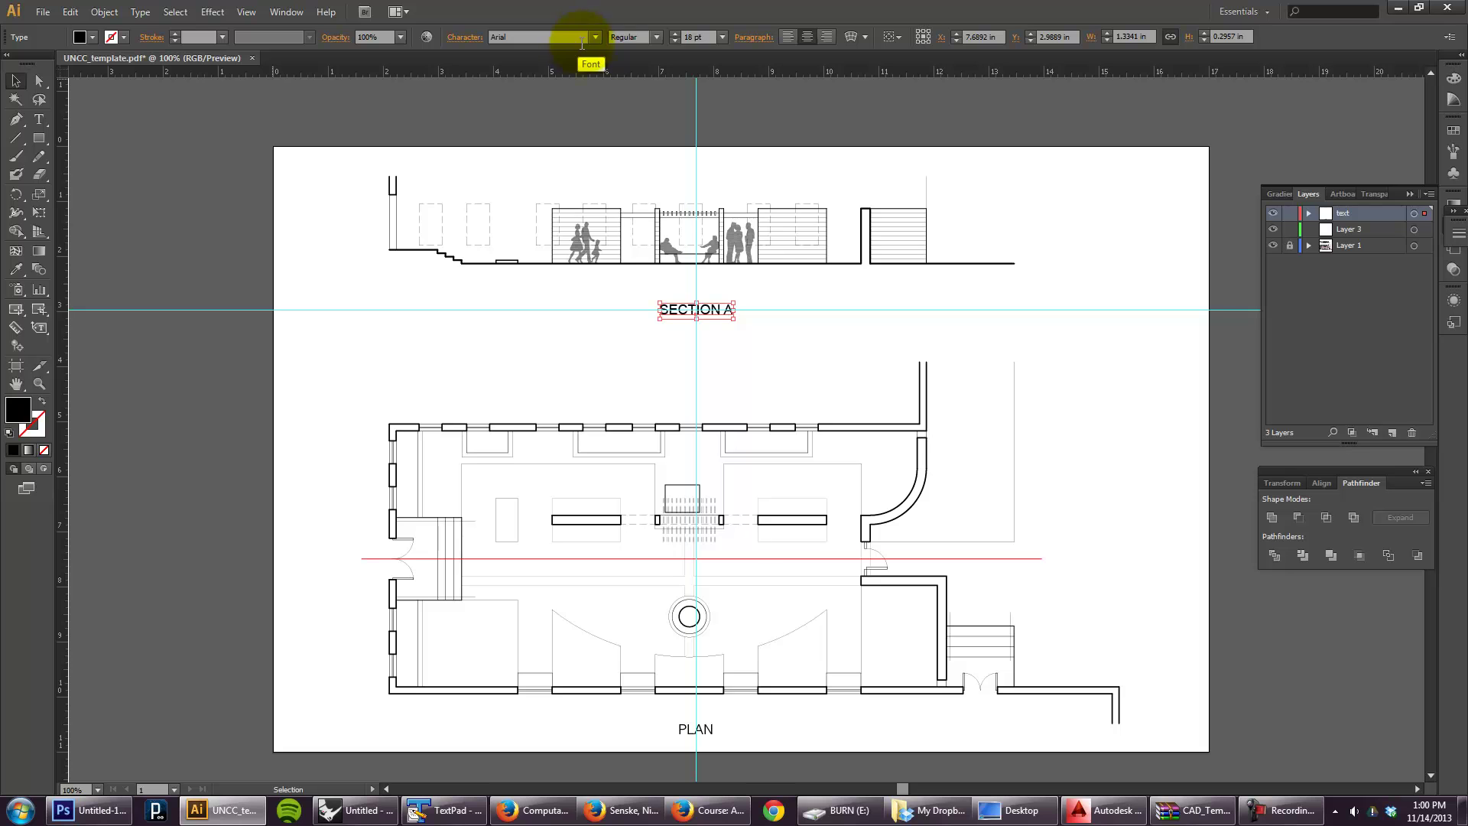
left_click(652, 35)
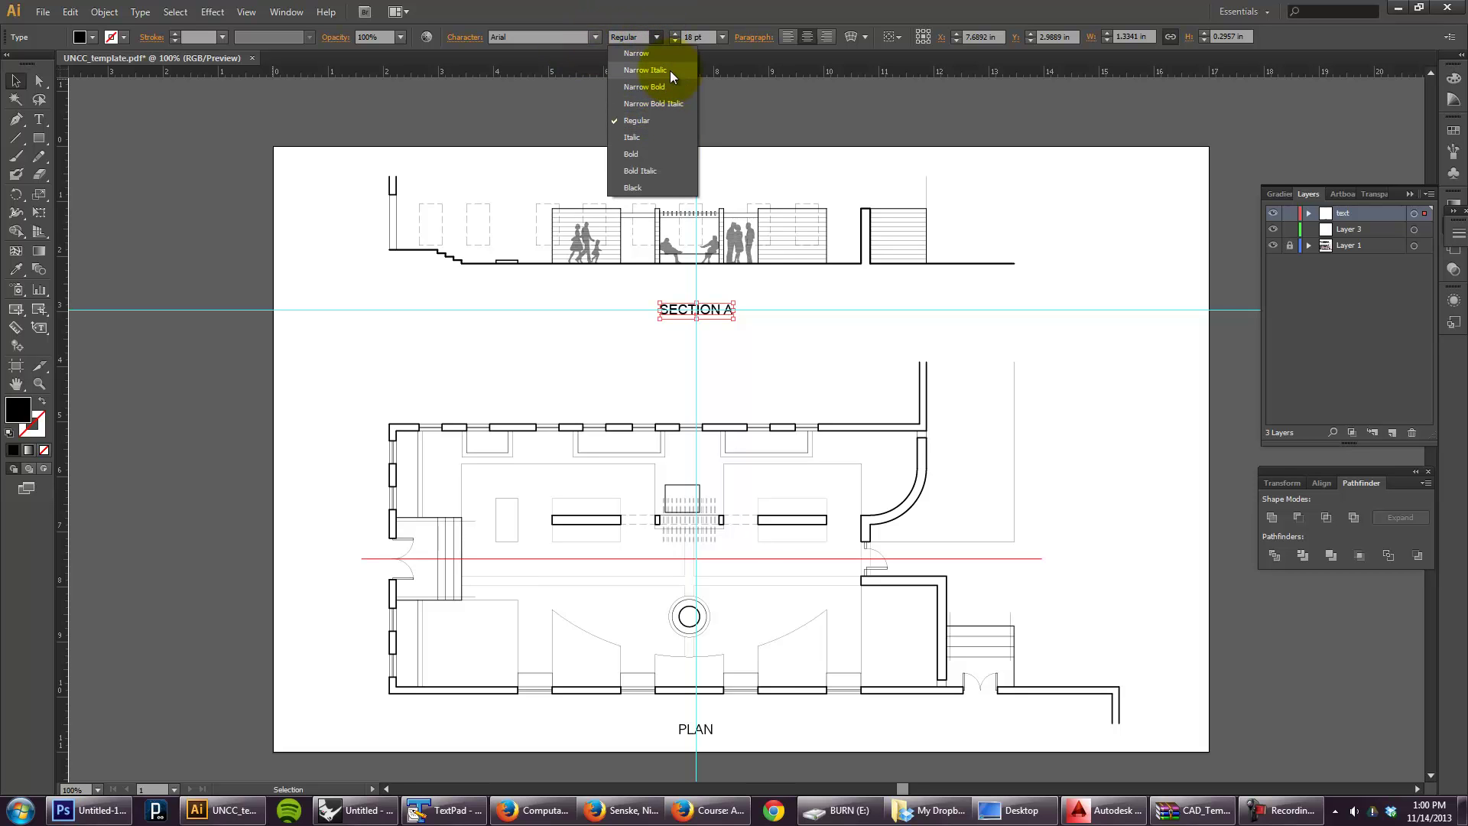
left_click(787, 369)
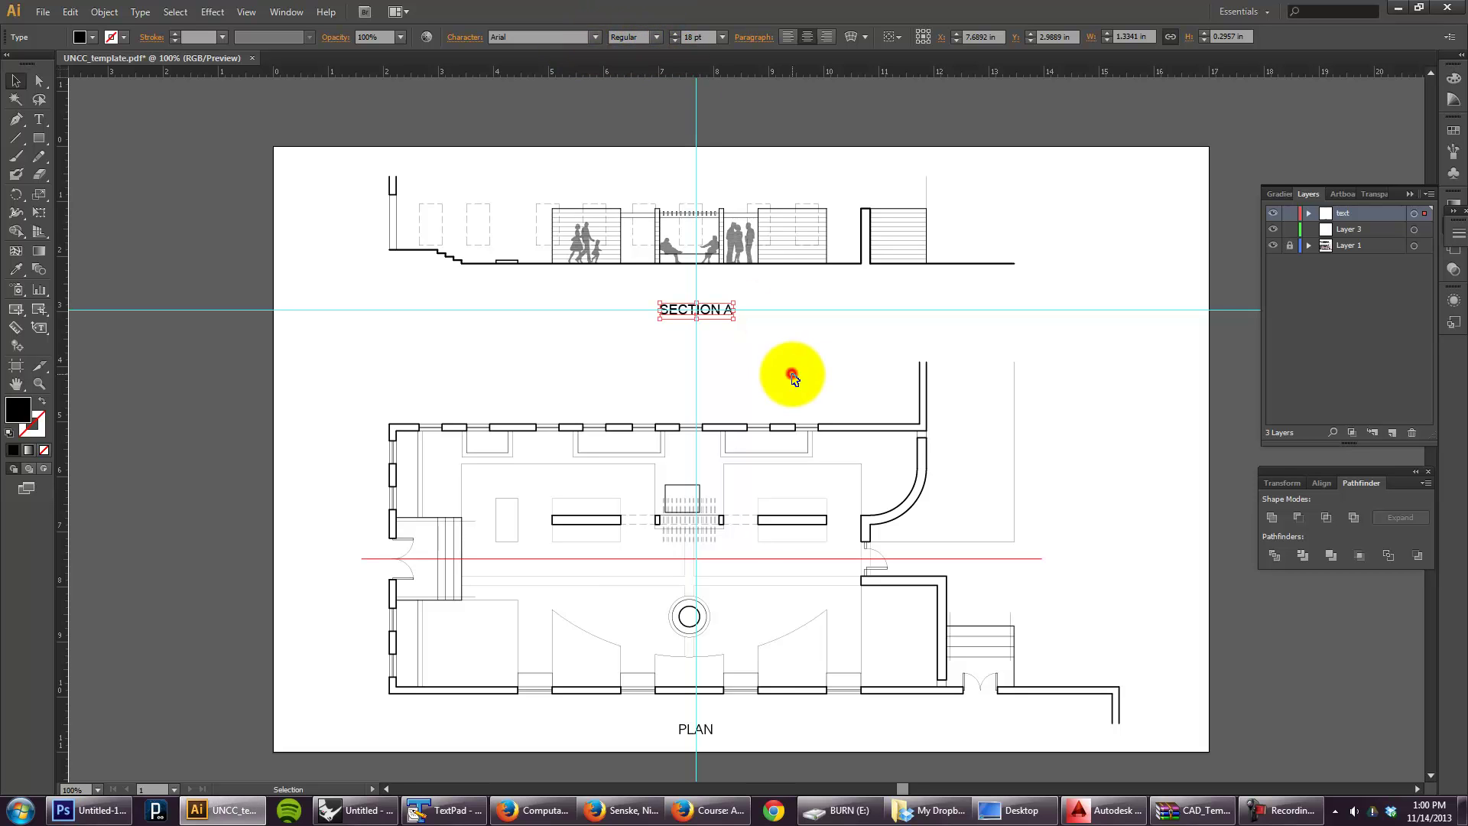
Step: Sample the PLAN label's Helvetica LT Std Light style onto SECTION A with the Eyedropper
left_click(713, 735)
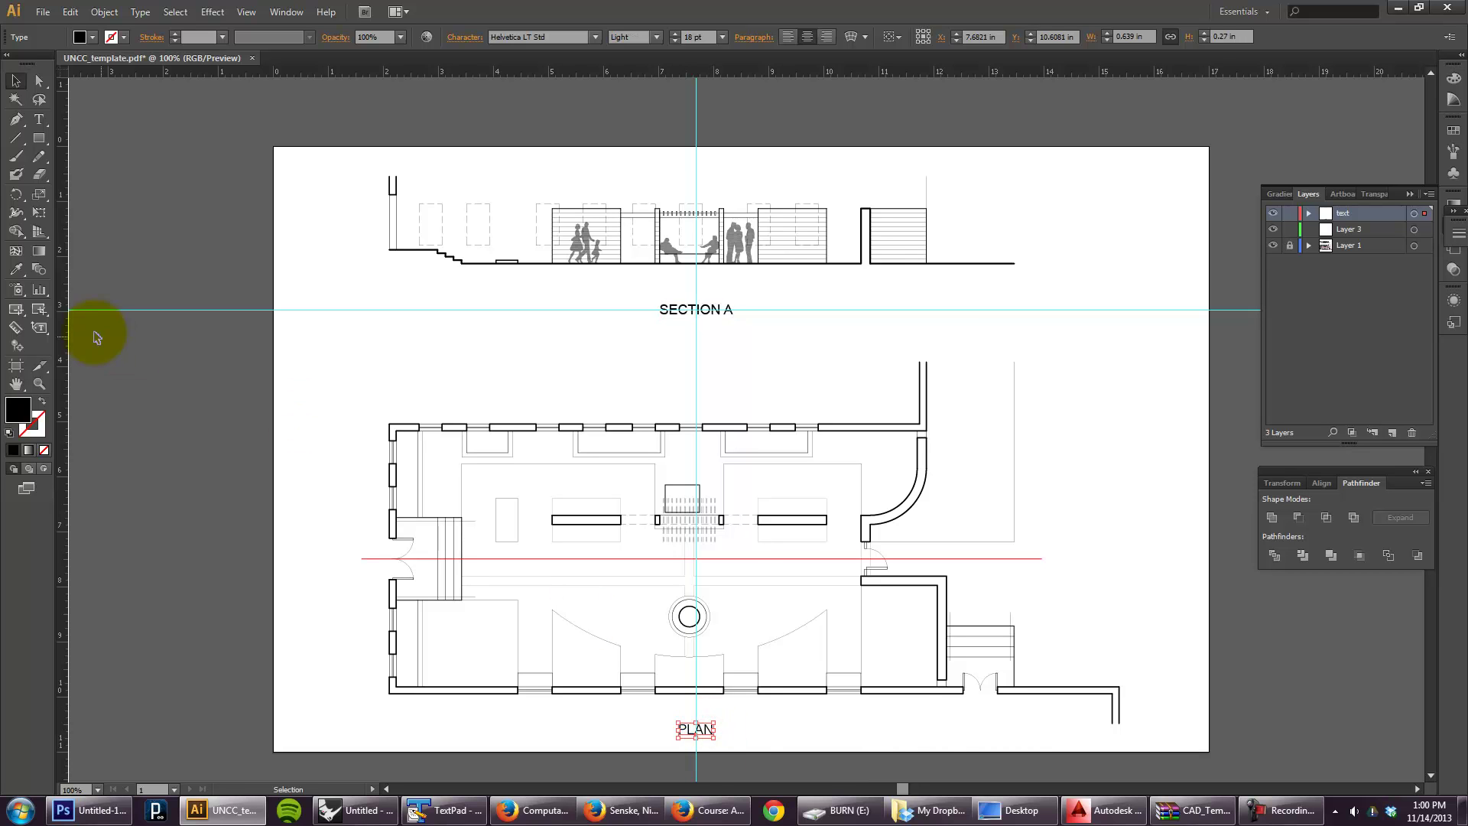
left_click(17, 269)
left_click(707, 306)
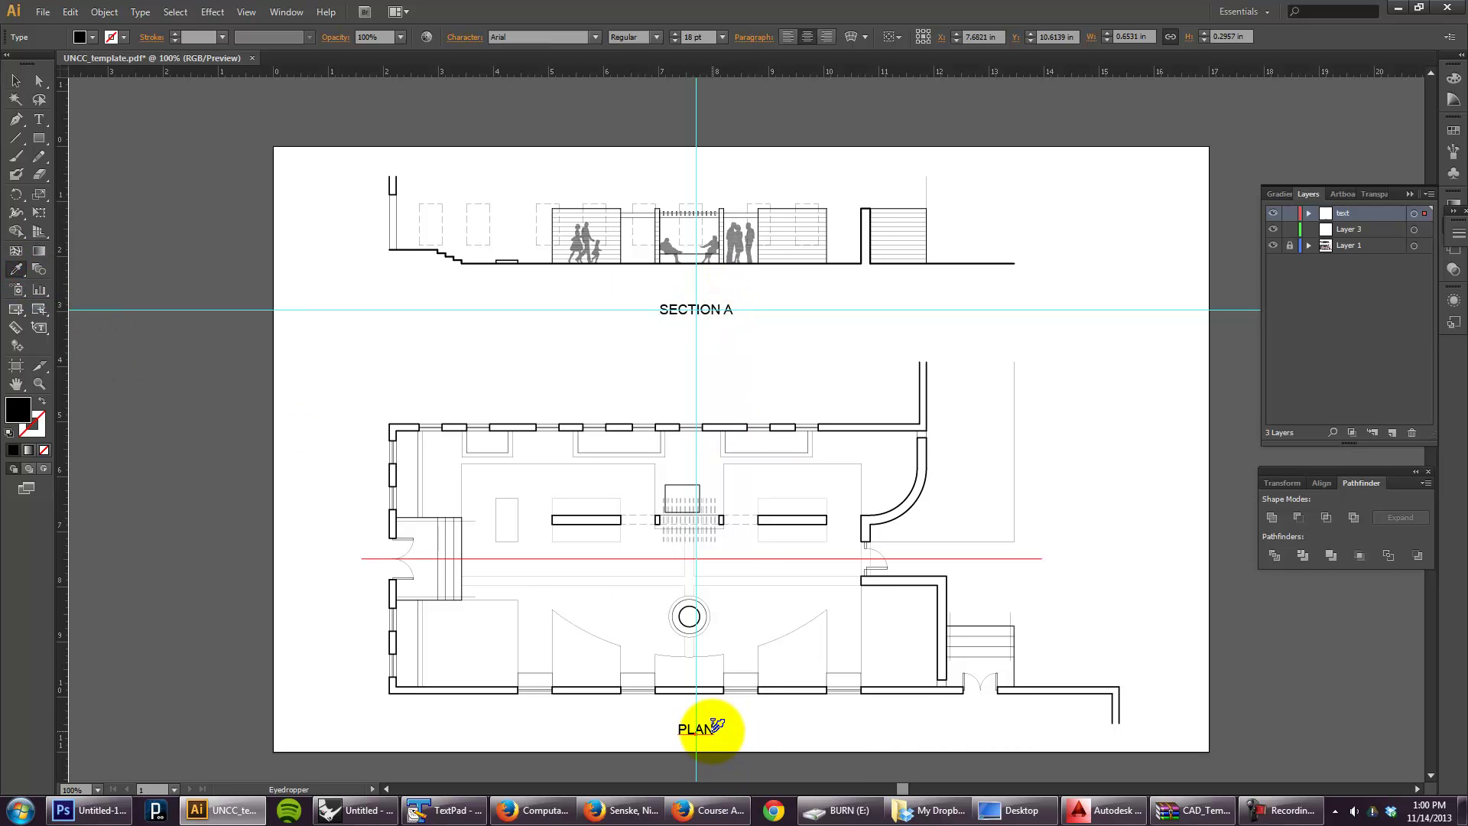
left_click(16, 80)
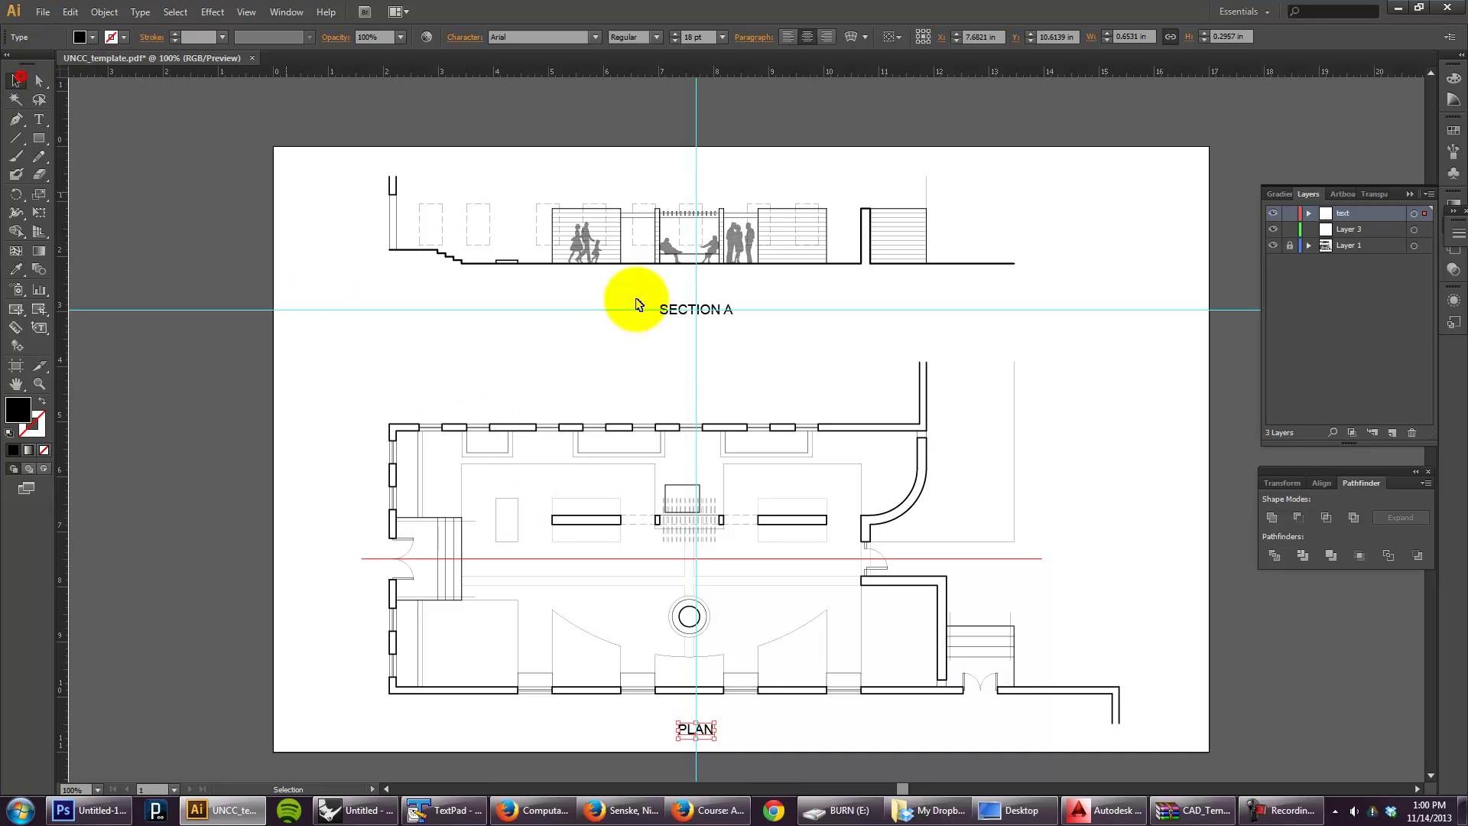
key("ctrl+z")
key("ctrl+z")
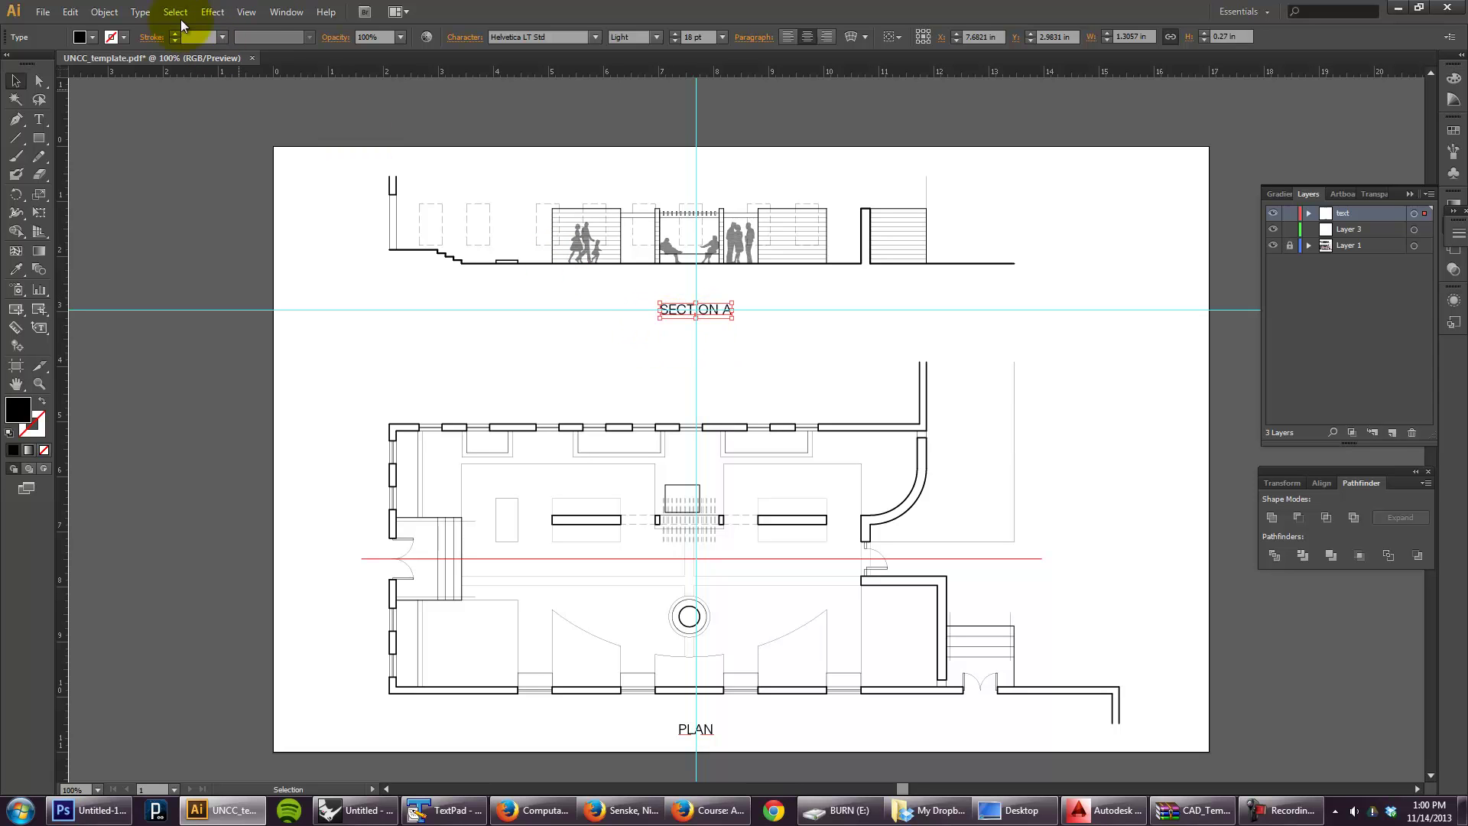
Step: Copy the SECTION A label via Edit > Copy and deselect it
left_click(66, 12)
left_click(111, 87)
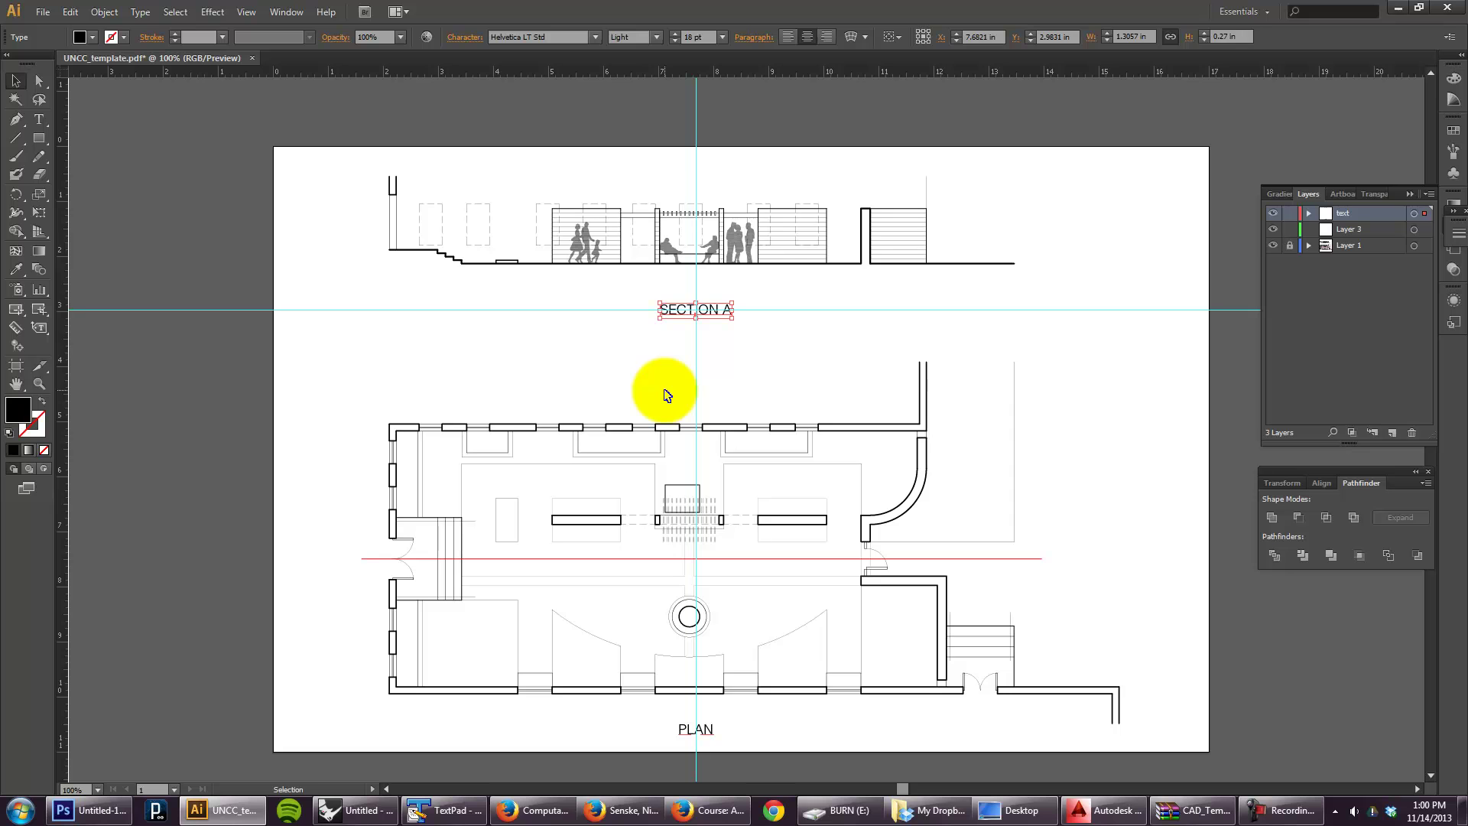
left_click(807, 369)
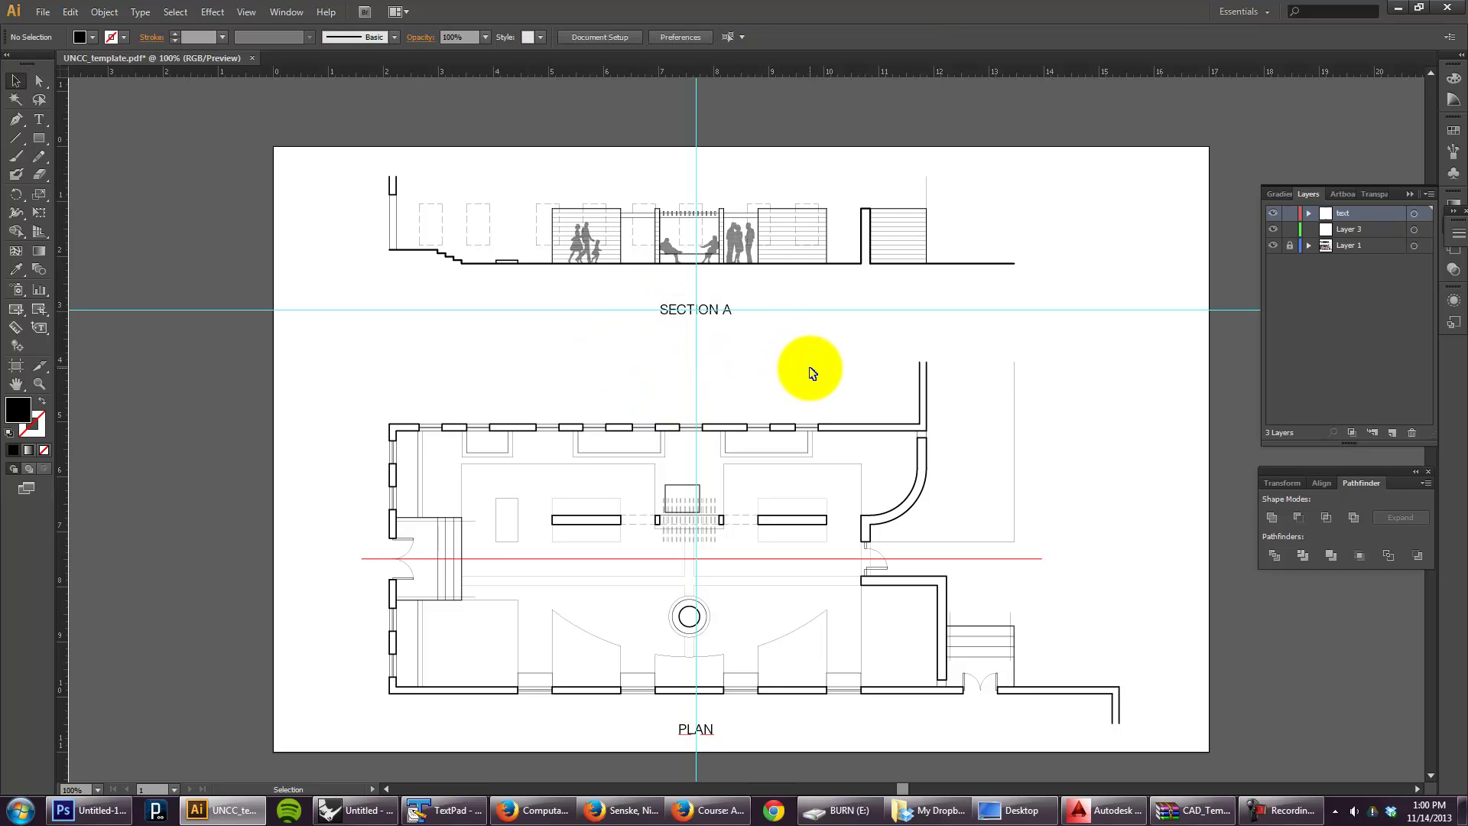
left_click(43, 12)
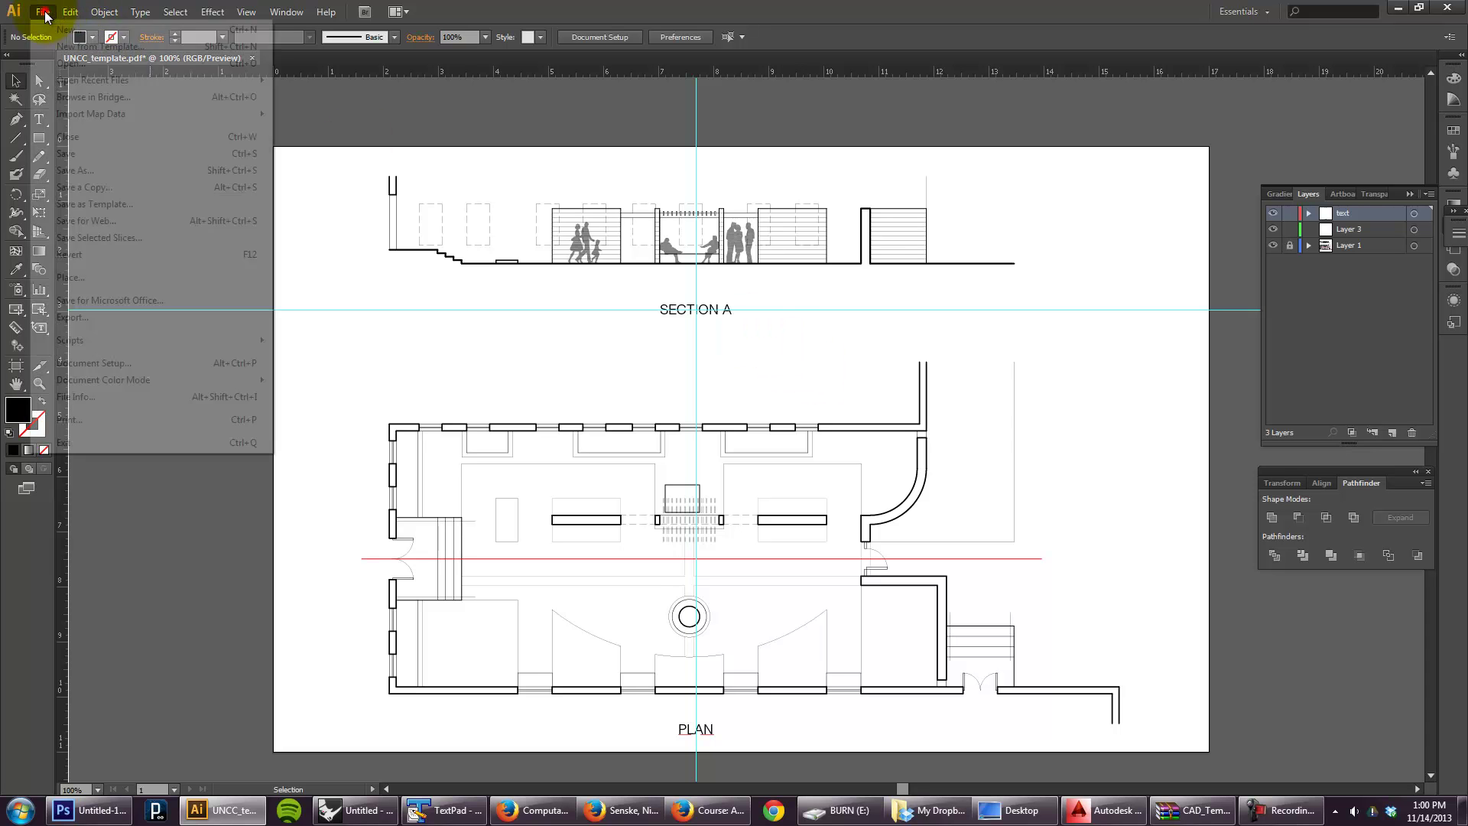
left_click(104, 171)
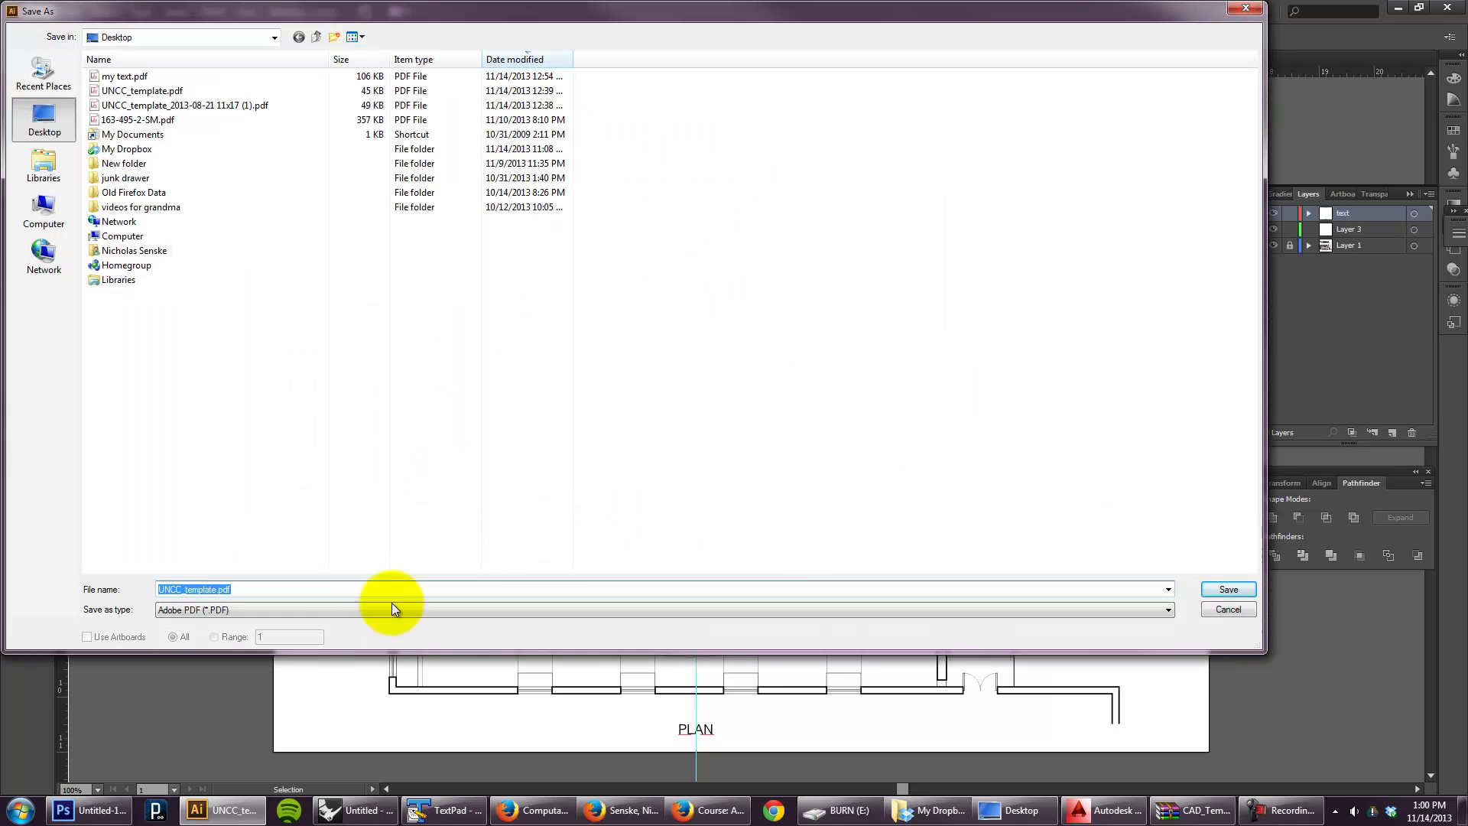
left_click(336, 609)
left_click(280, 630)
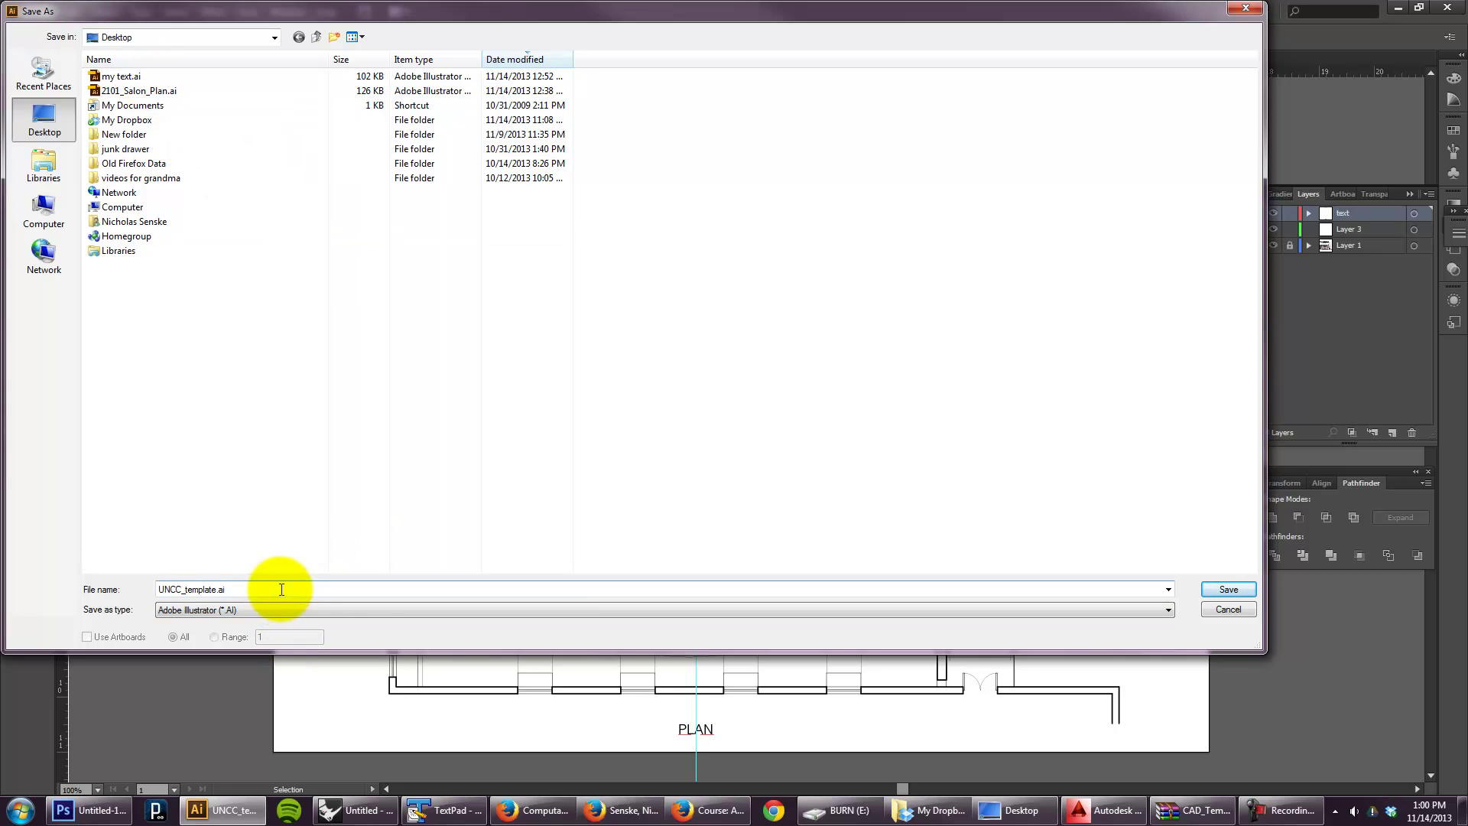
left_click(1223, 608)
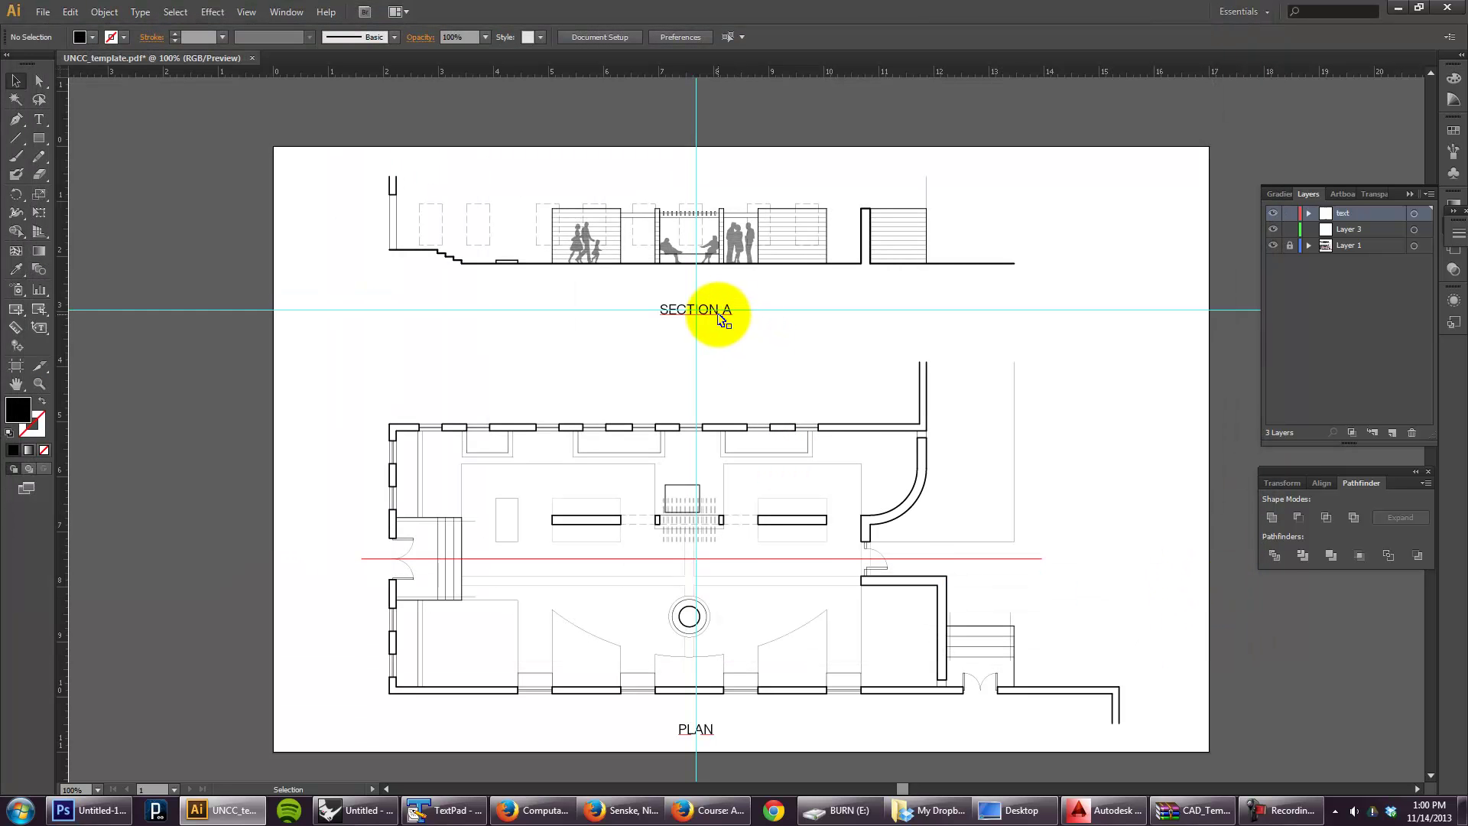
Step: Select all text objects and convert the SECTION A and PLAN labels to outlines
left_click(721, 320)
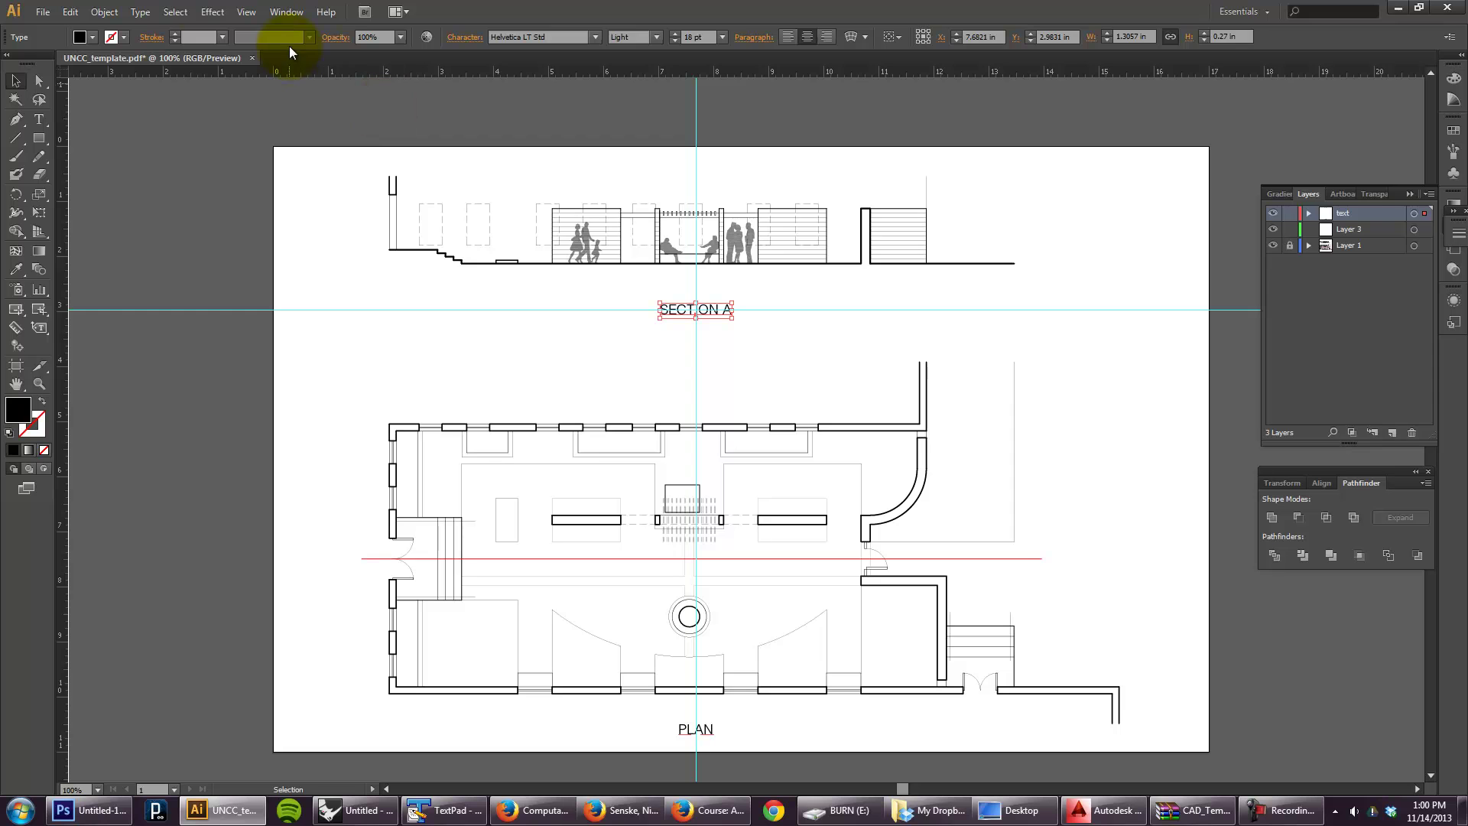
left_click(176, 13)
mouse_move(200, 176)
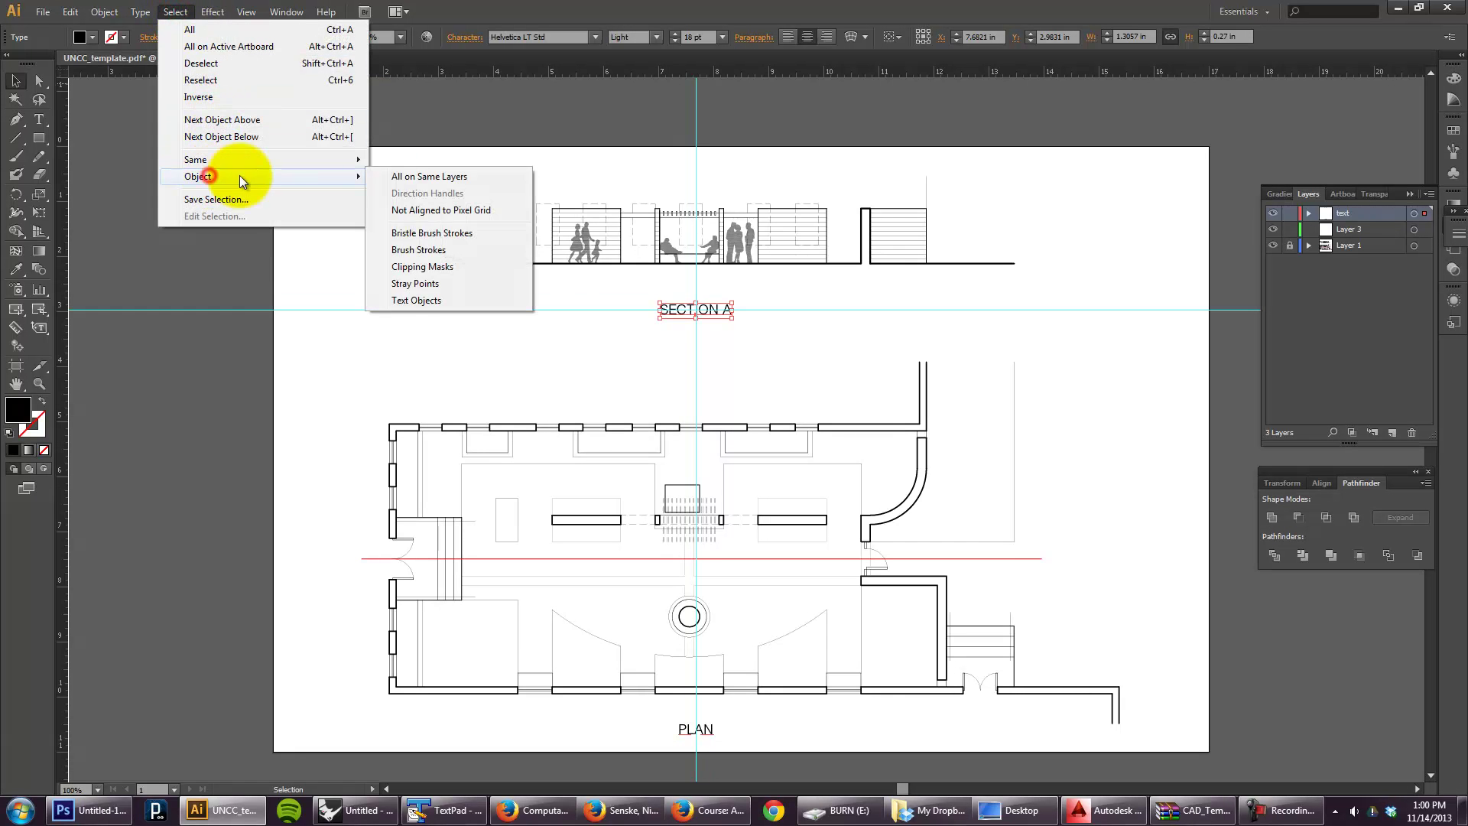
left_click(424, 300)
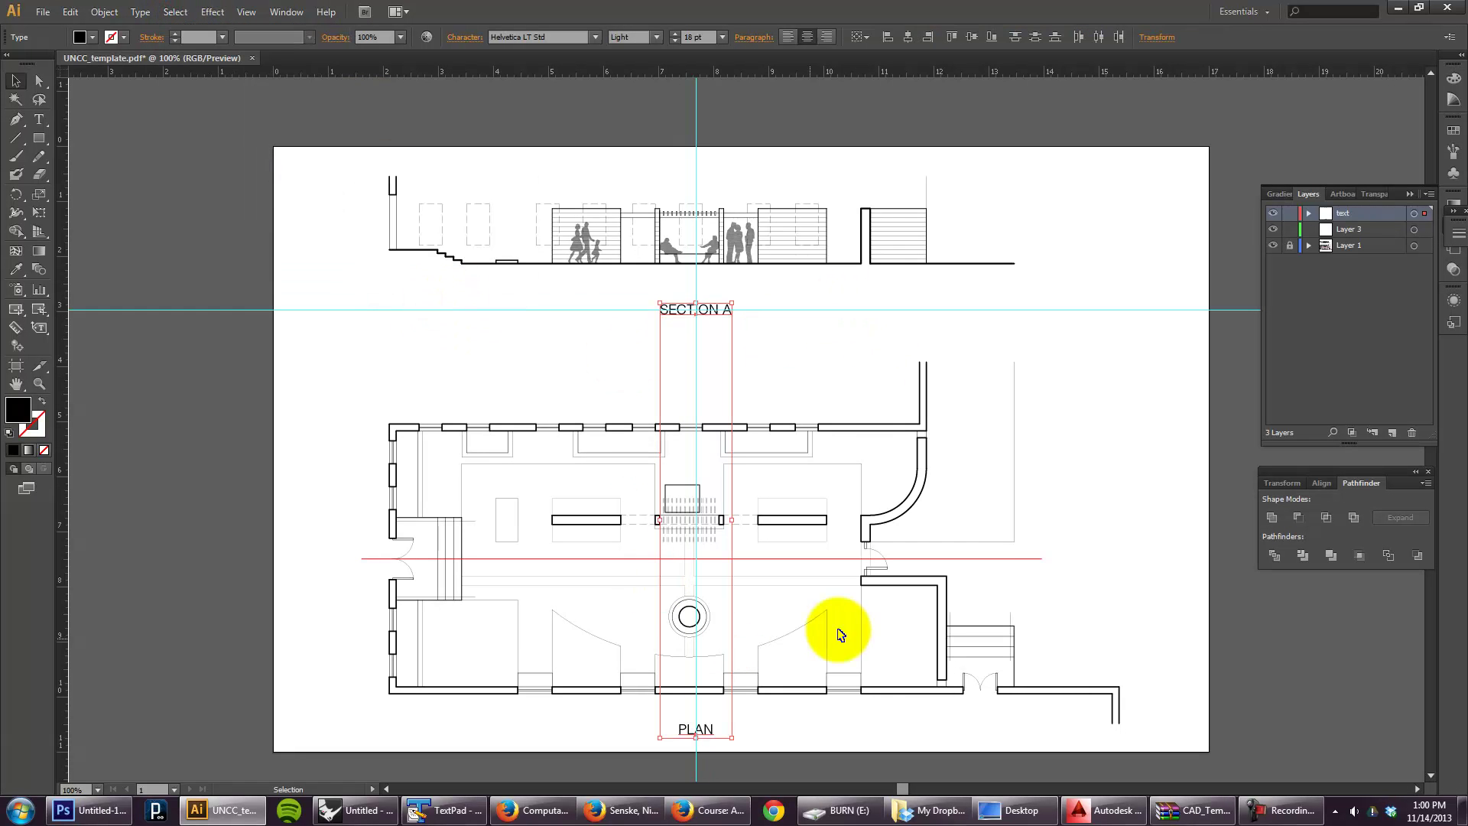
right_click(717, 312)
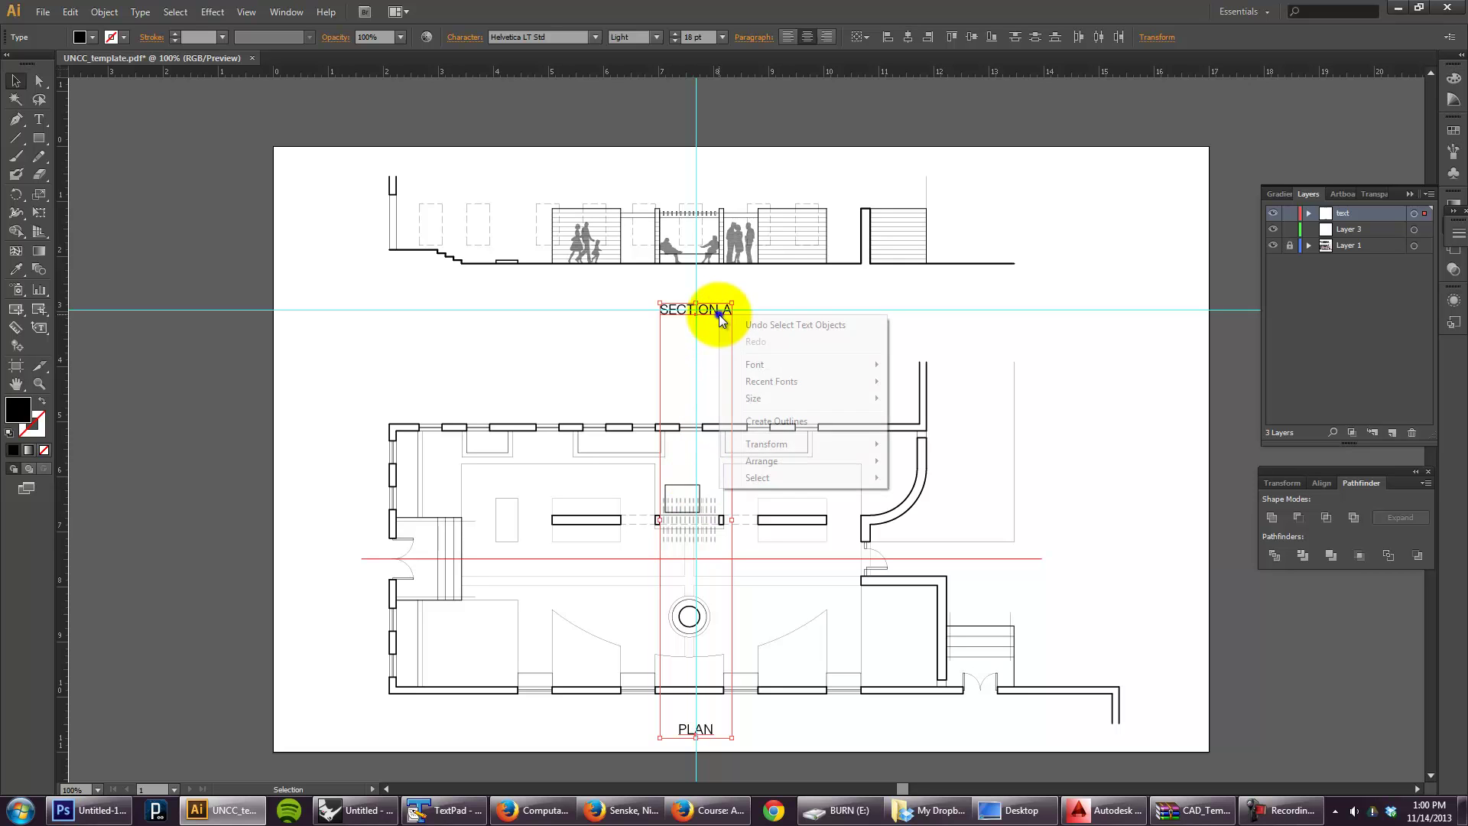
left_click(785, 422)
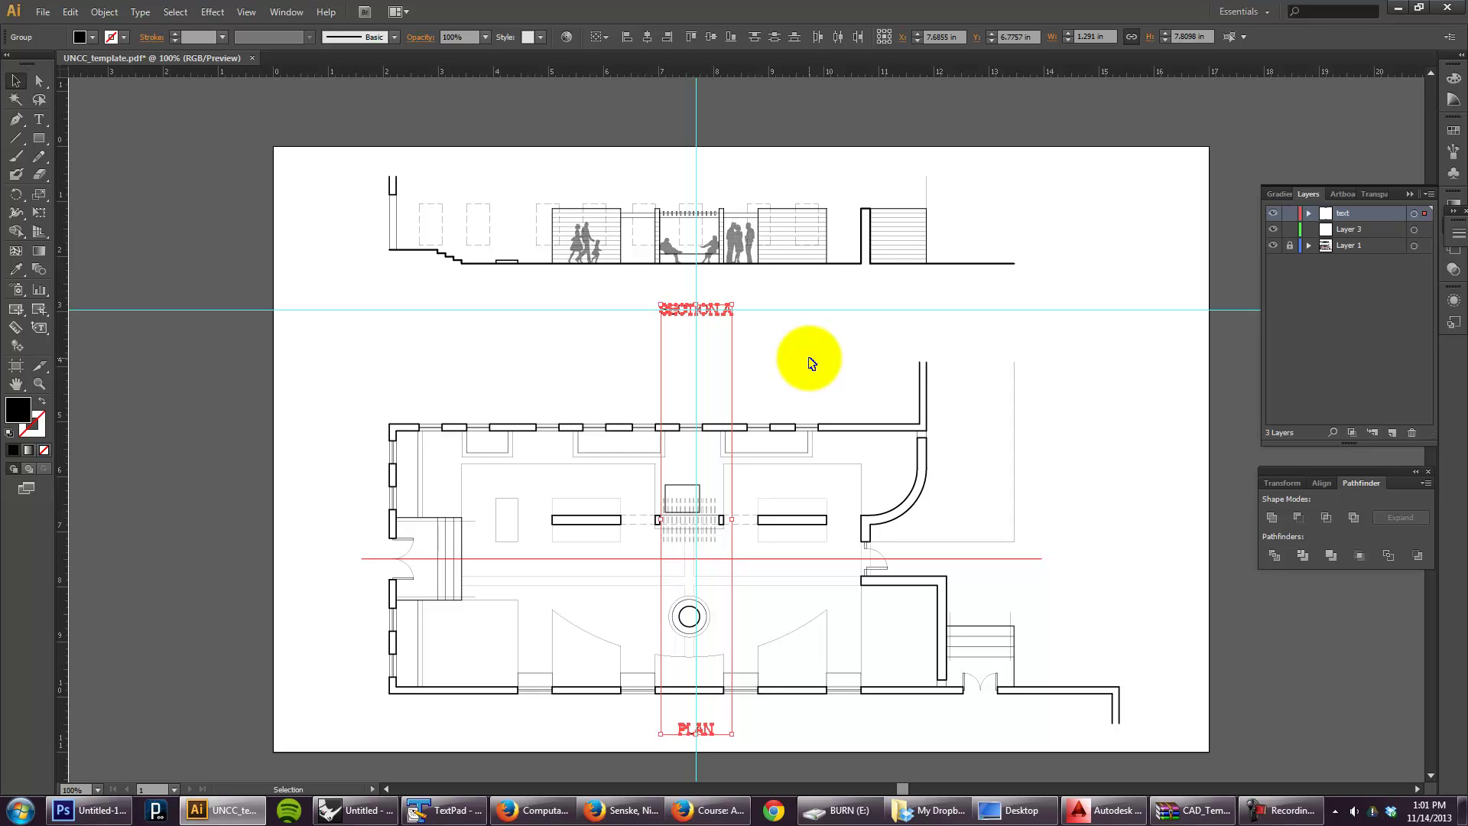
Step: Check the outlined SECTION A label by selecting it, then leave nothing selected
left_click(808, 357)
left_click(731, 314)
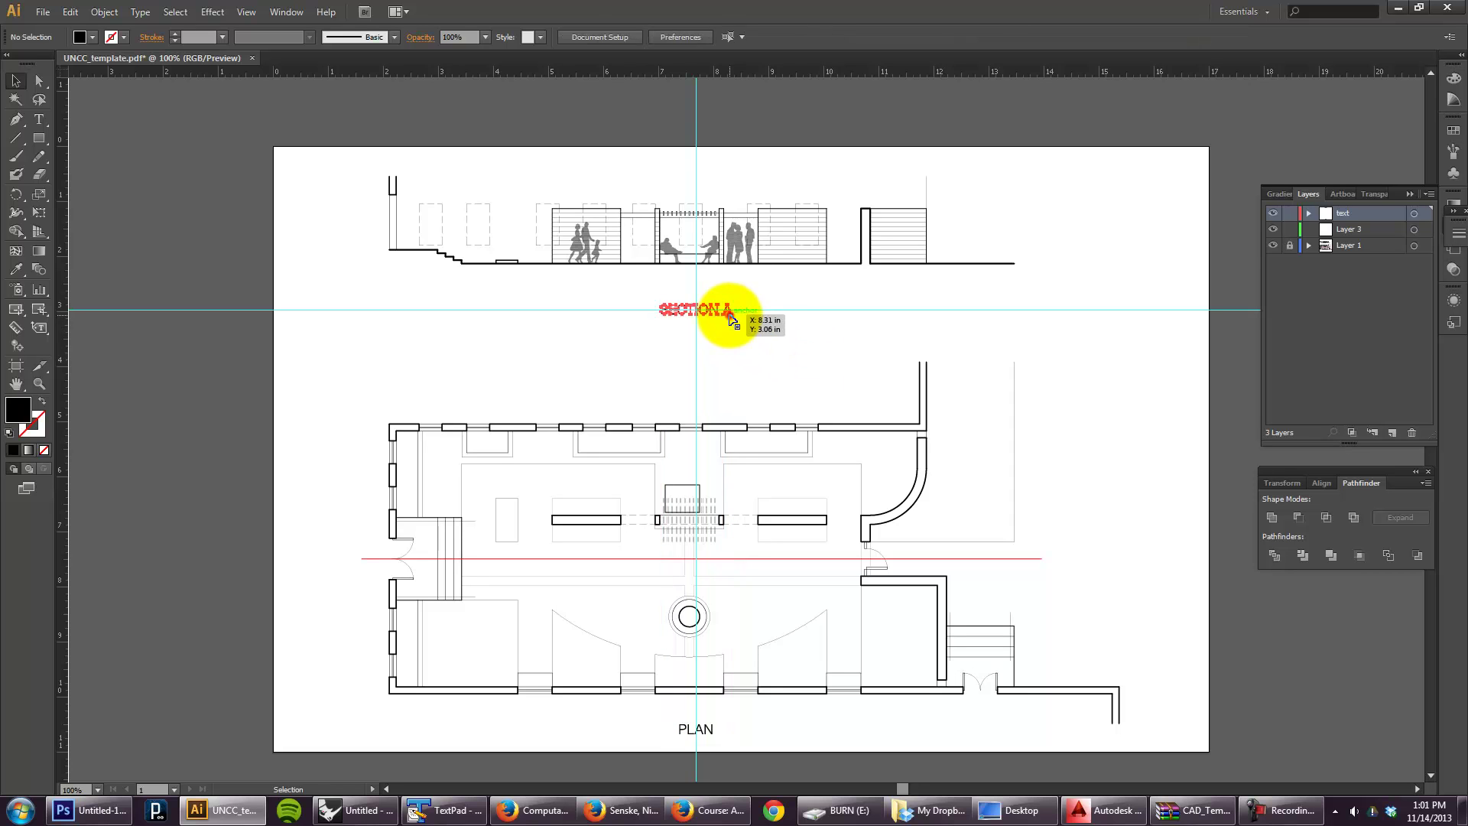
left_click(787, 348)
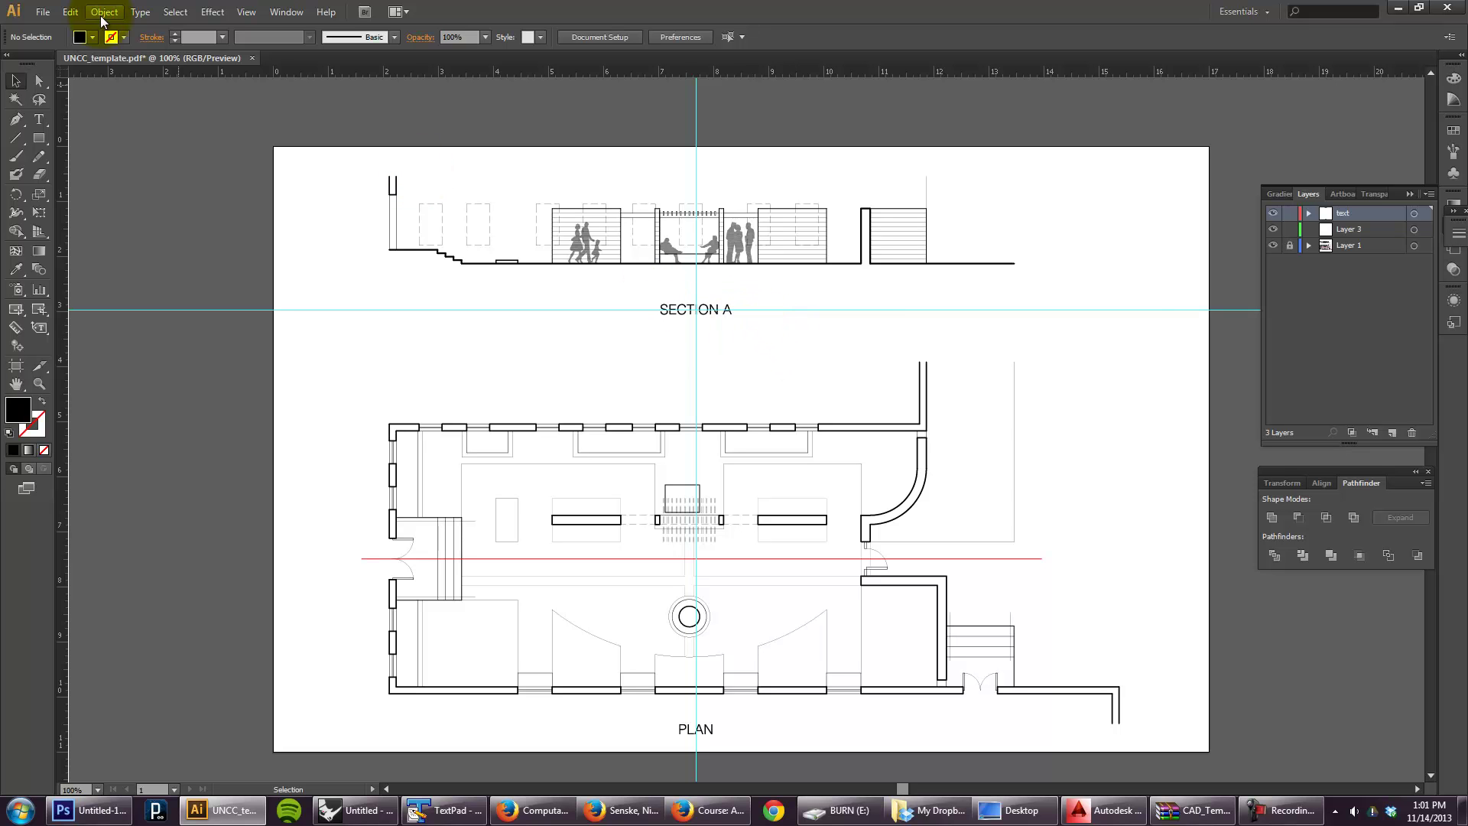
left_click(43, 12)
left_click(88, 172)
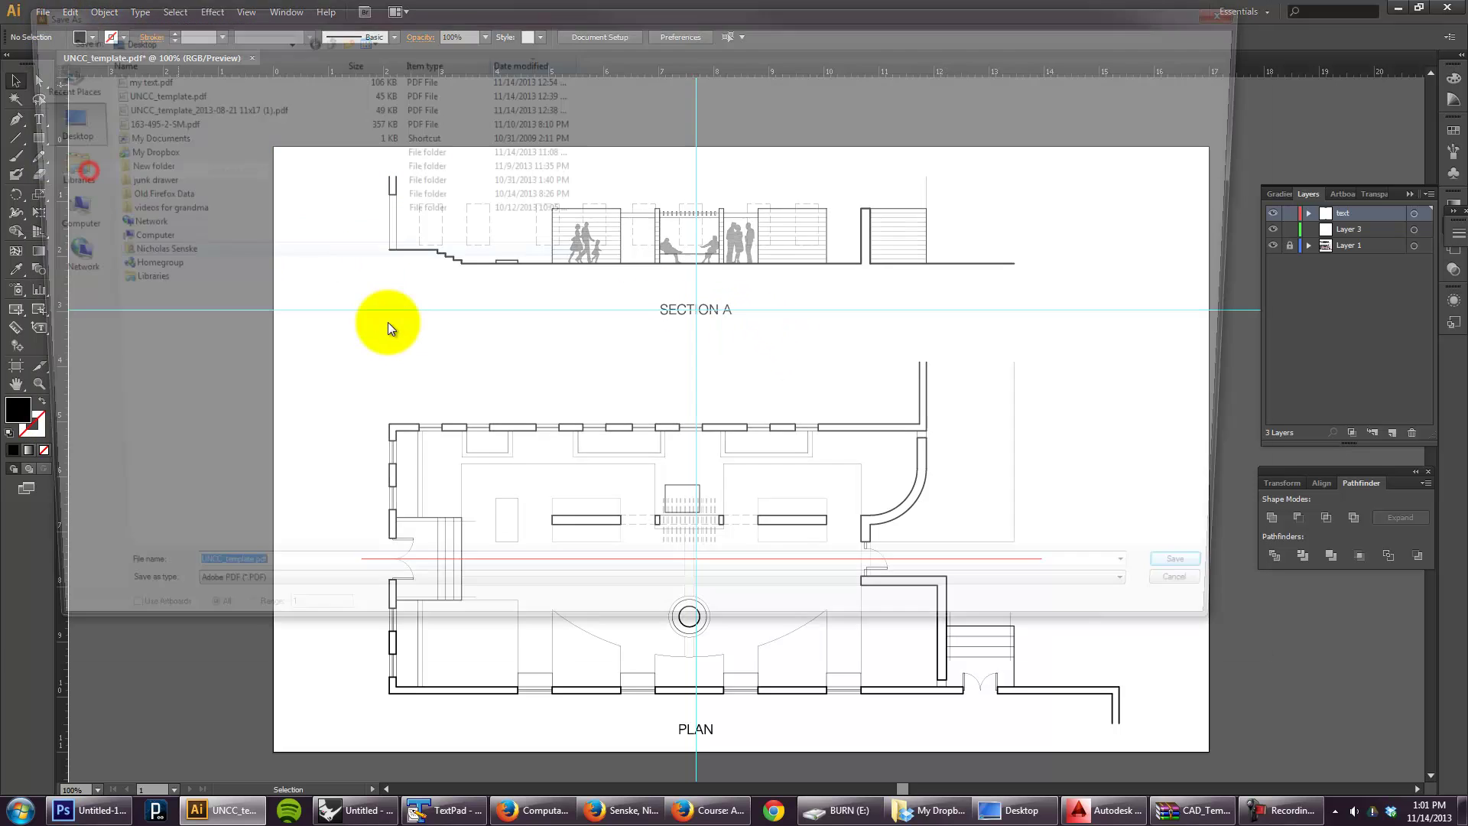
left_click(129, 76)
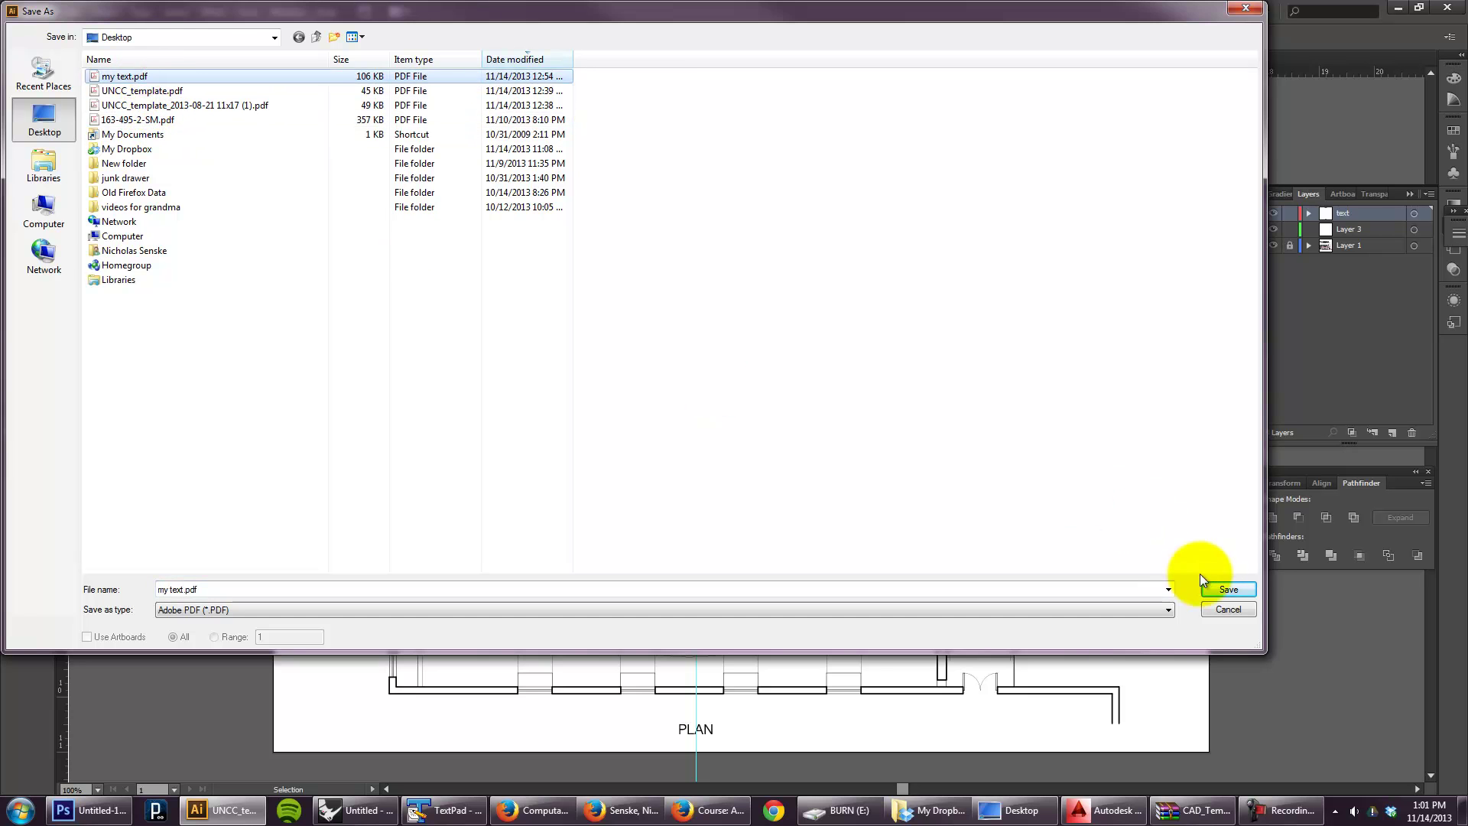
left_click(1221, 589)
left_click(777, 451)
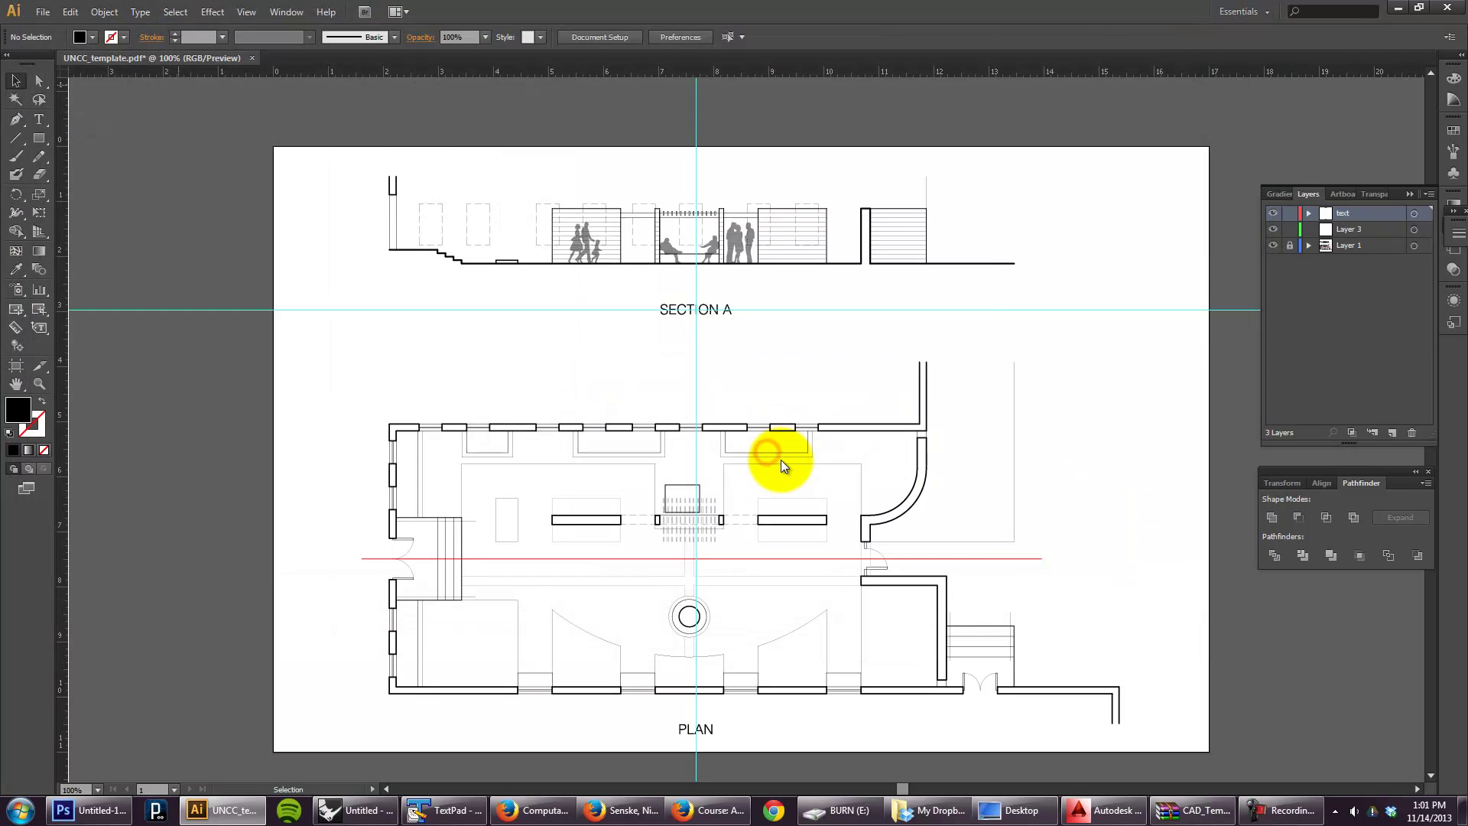
left_click(884, 600)
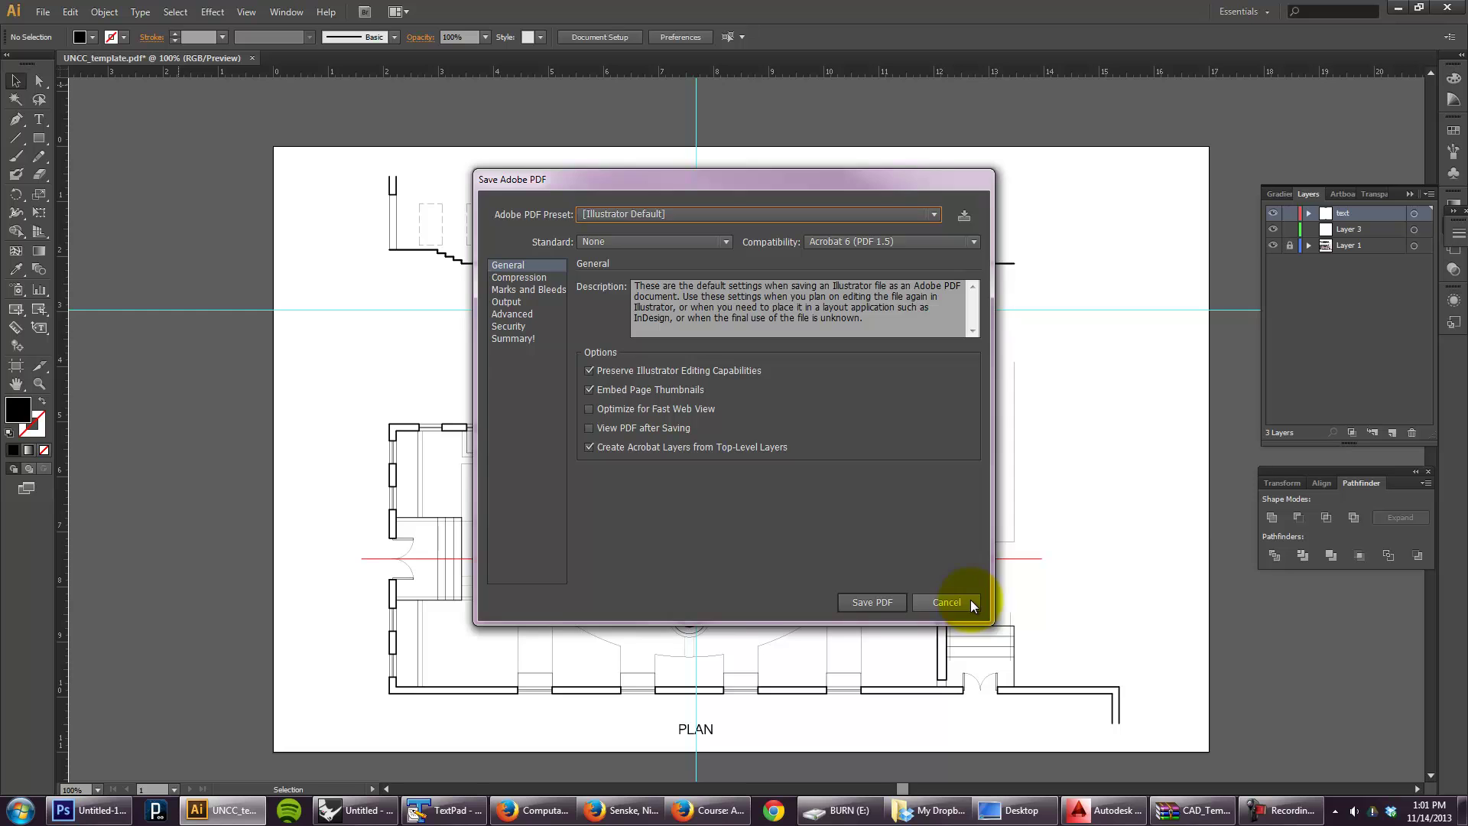